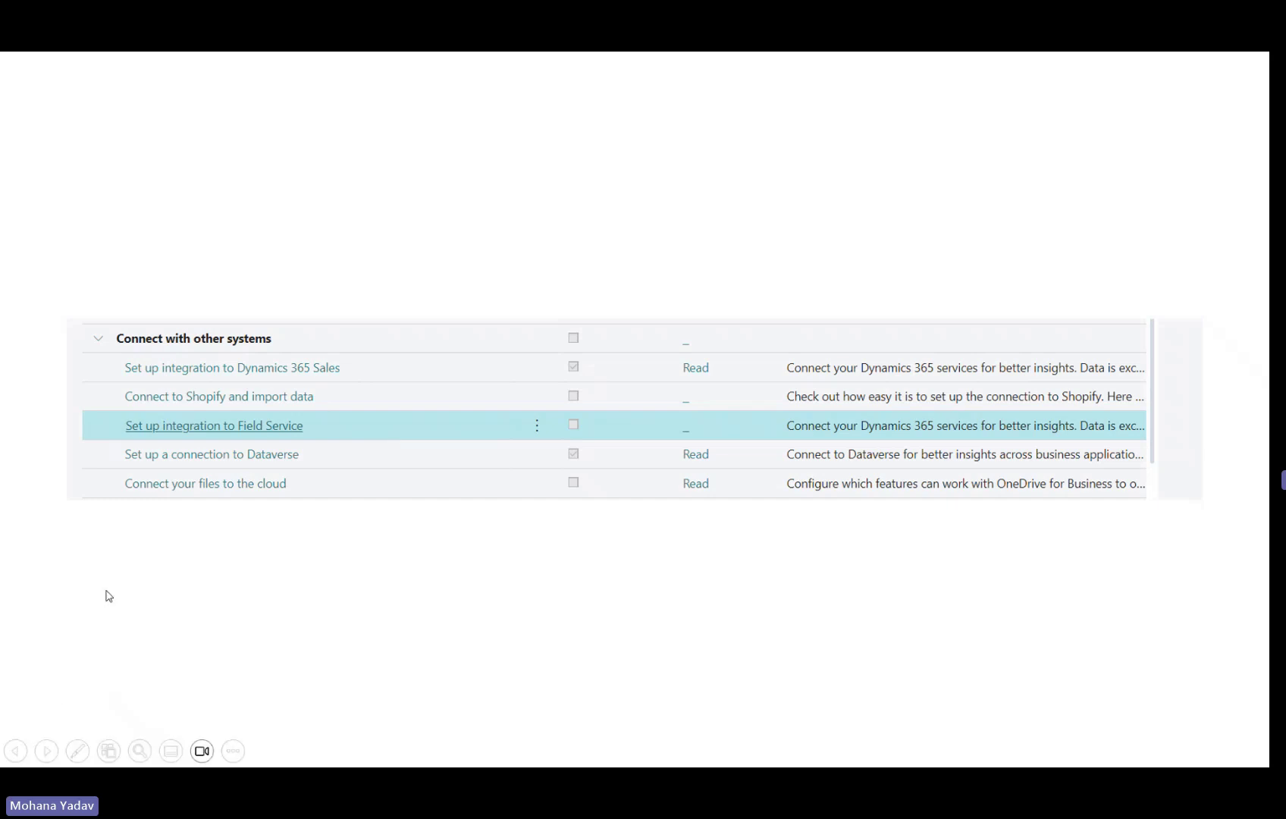
click(47, 751)
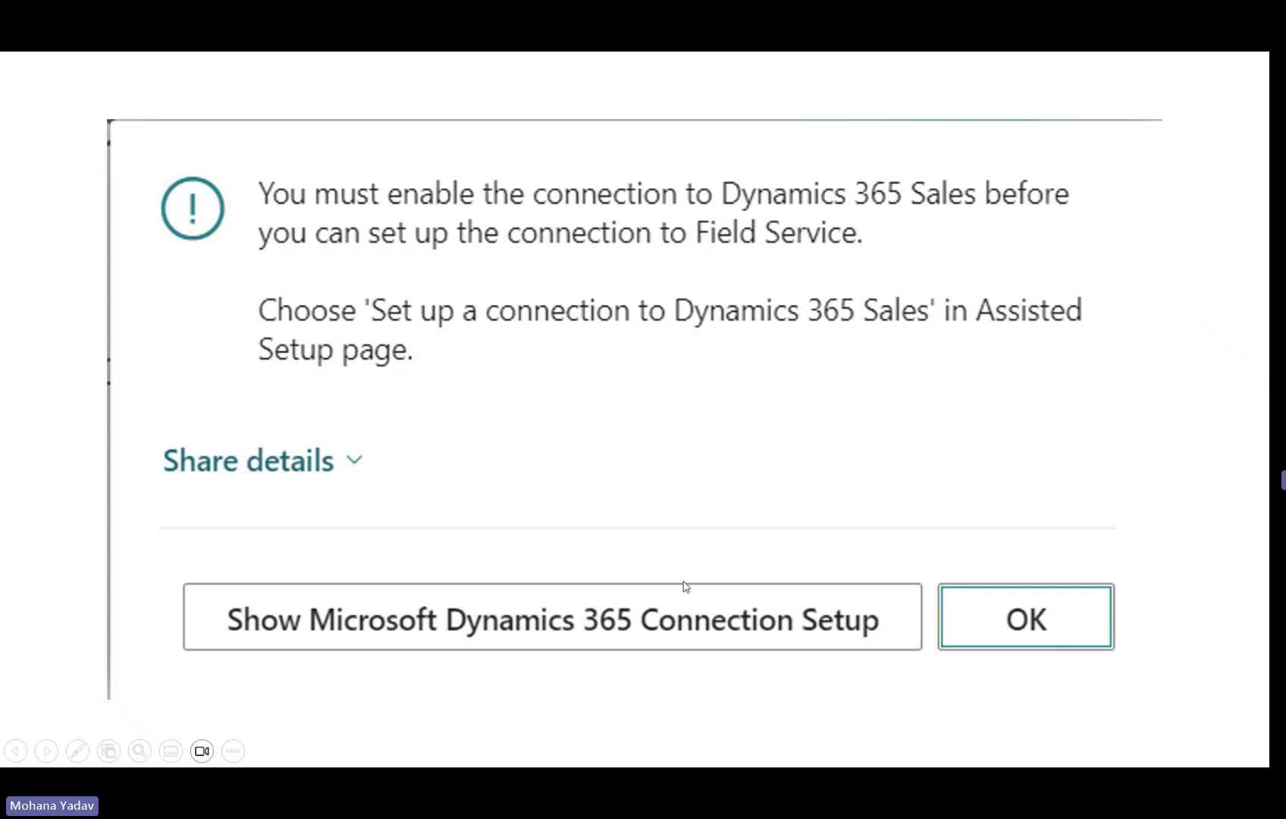
click(46, 752)
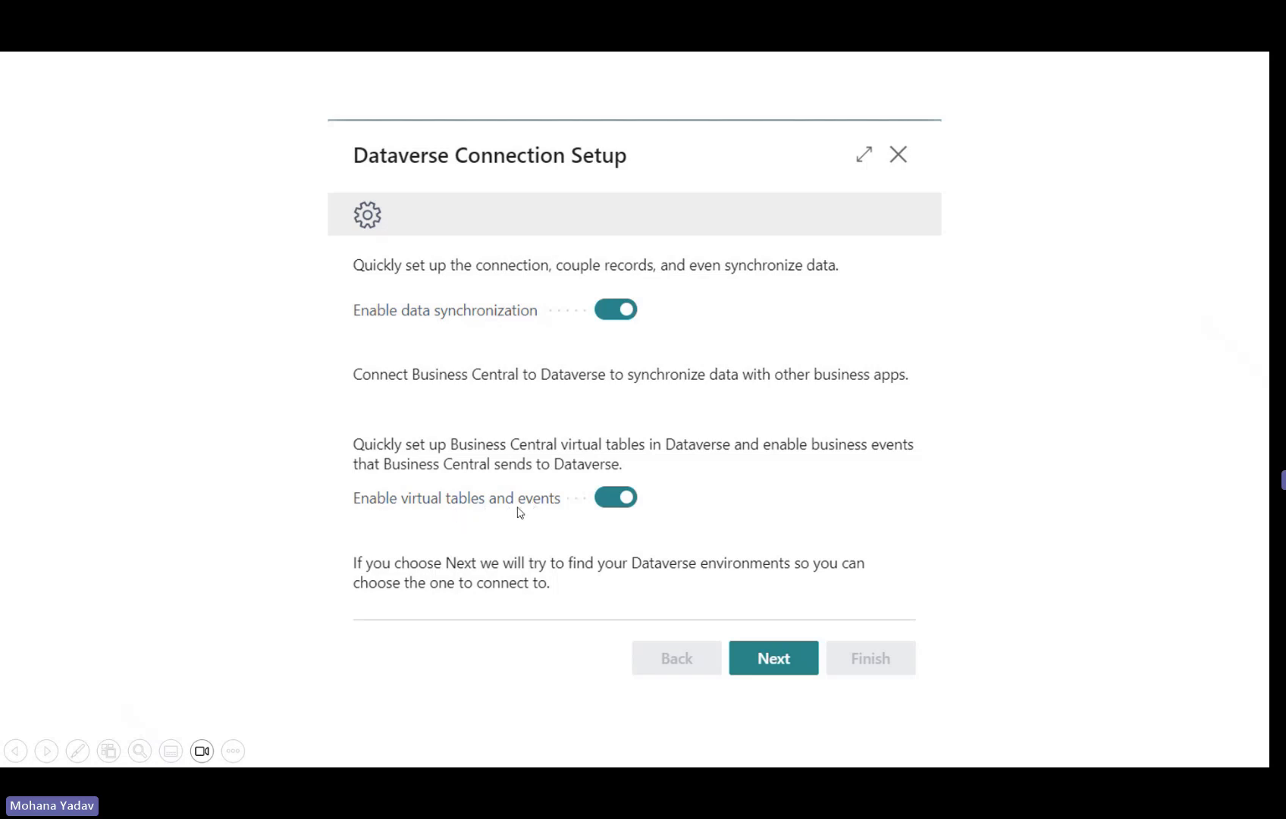
click(46, 751)
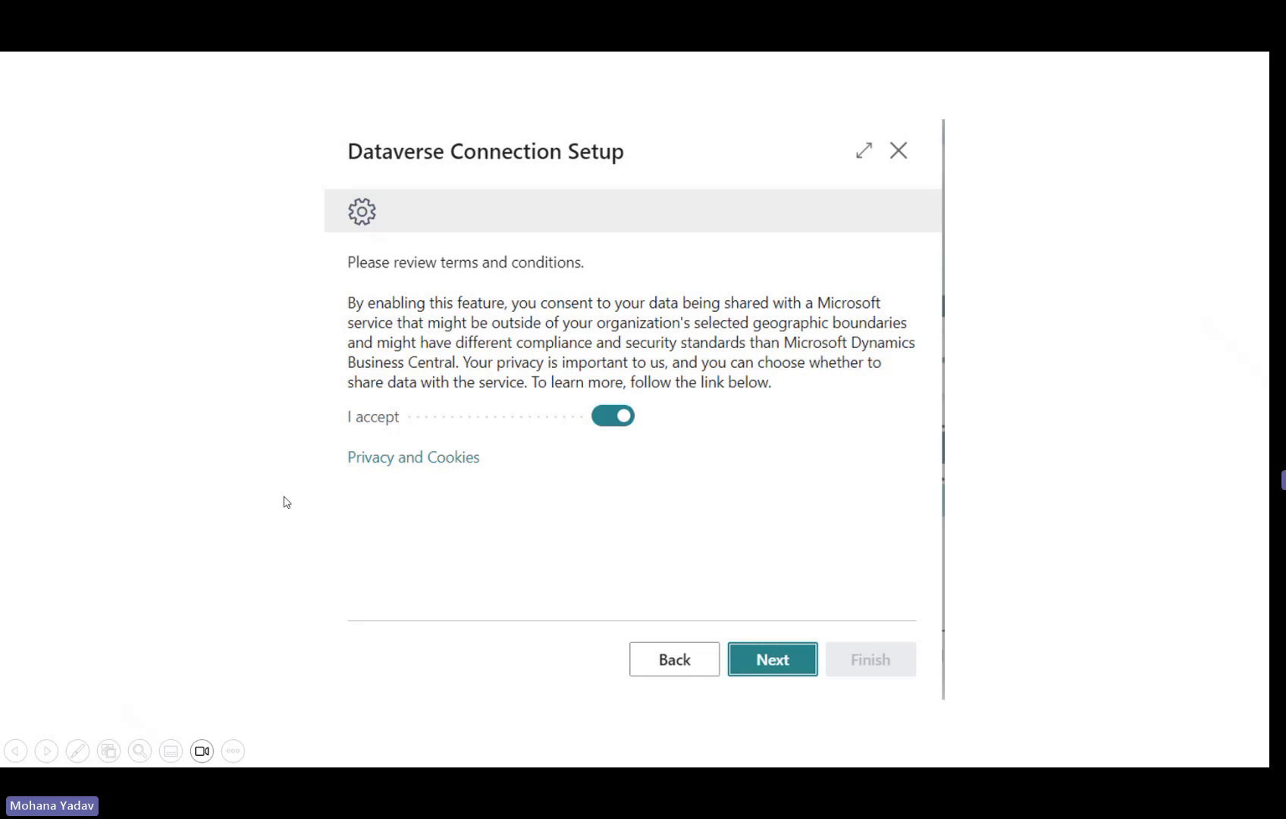
click(45, 753)
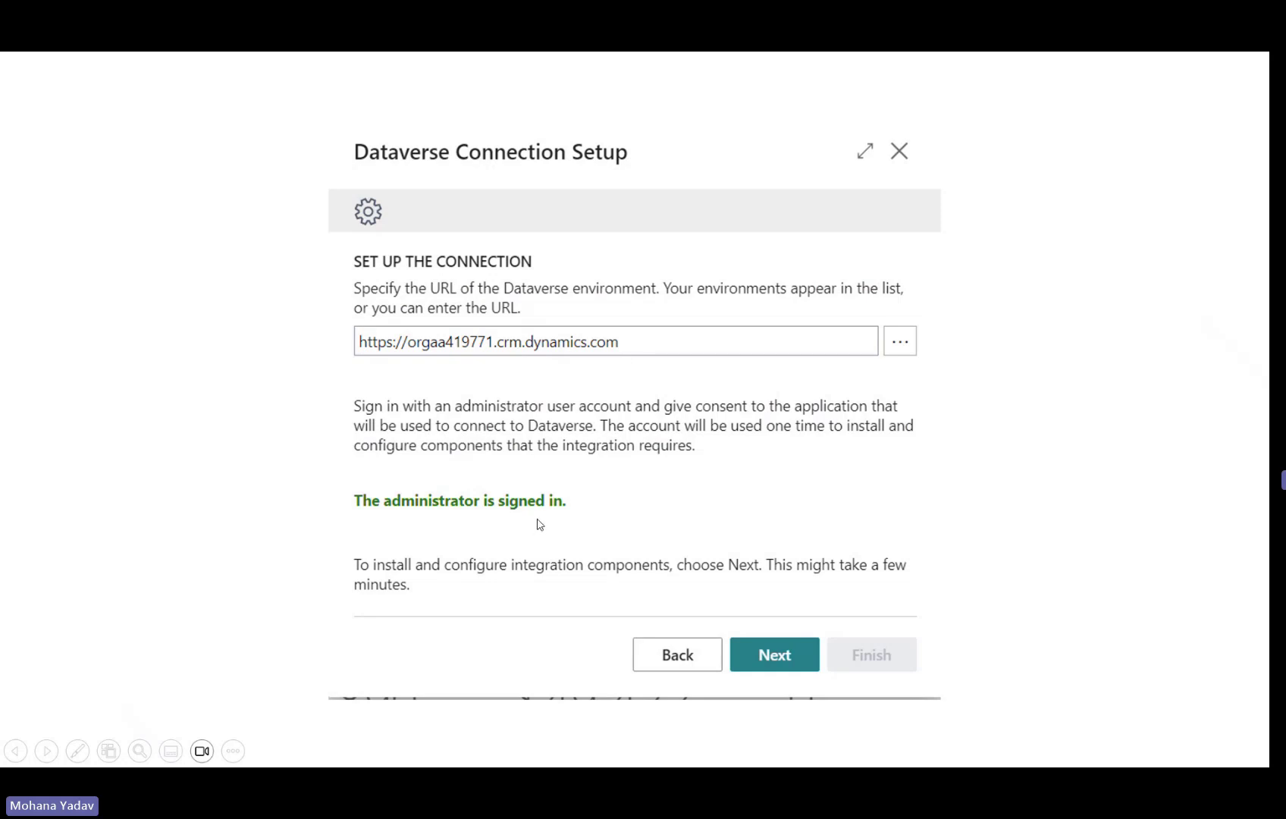
click(46, 750)
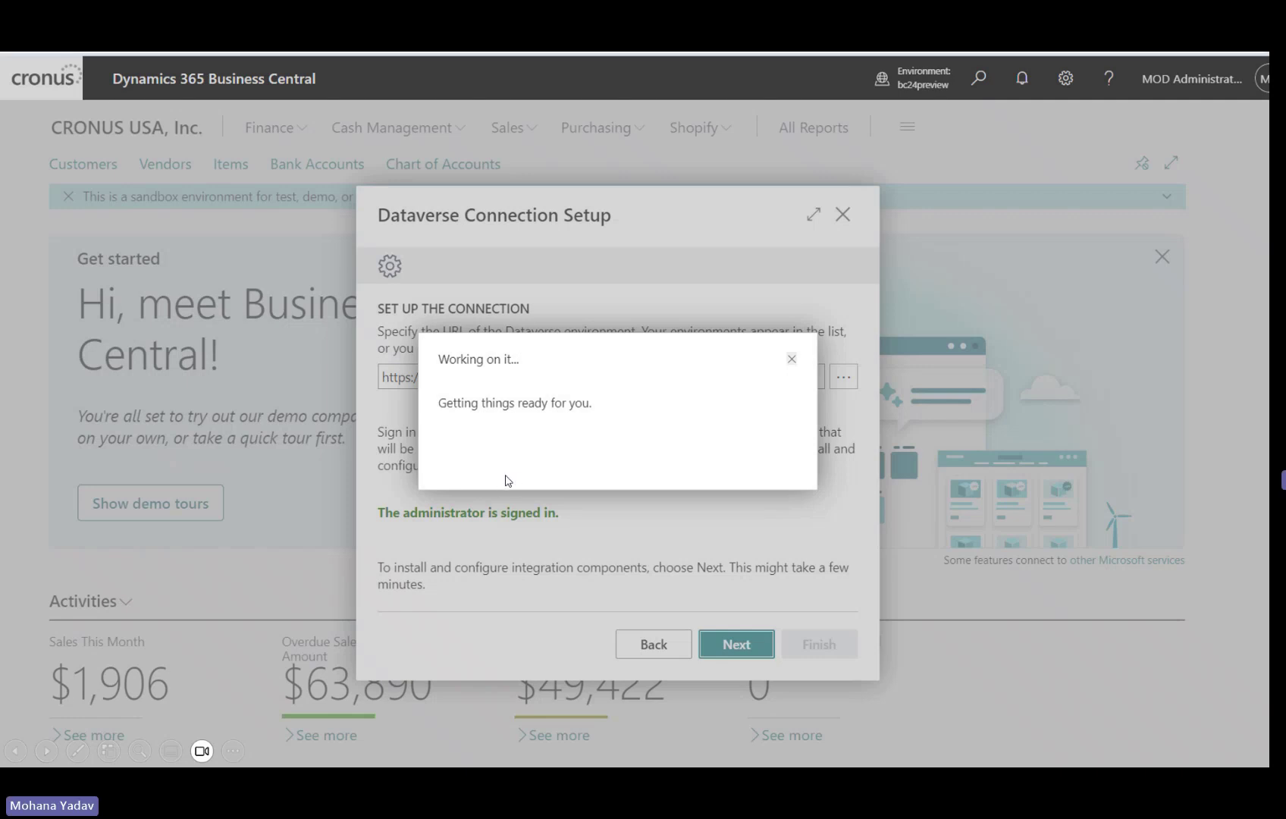
click(47, 750)
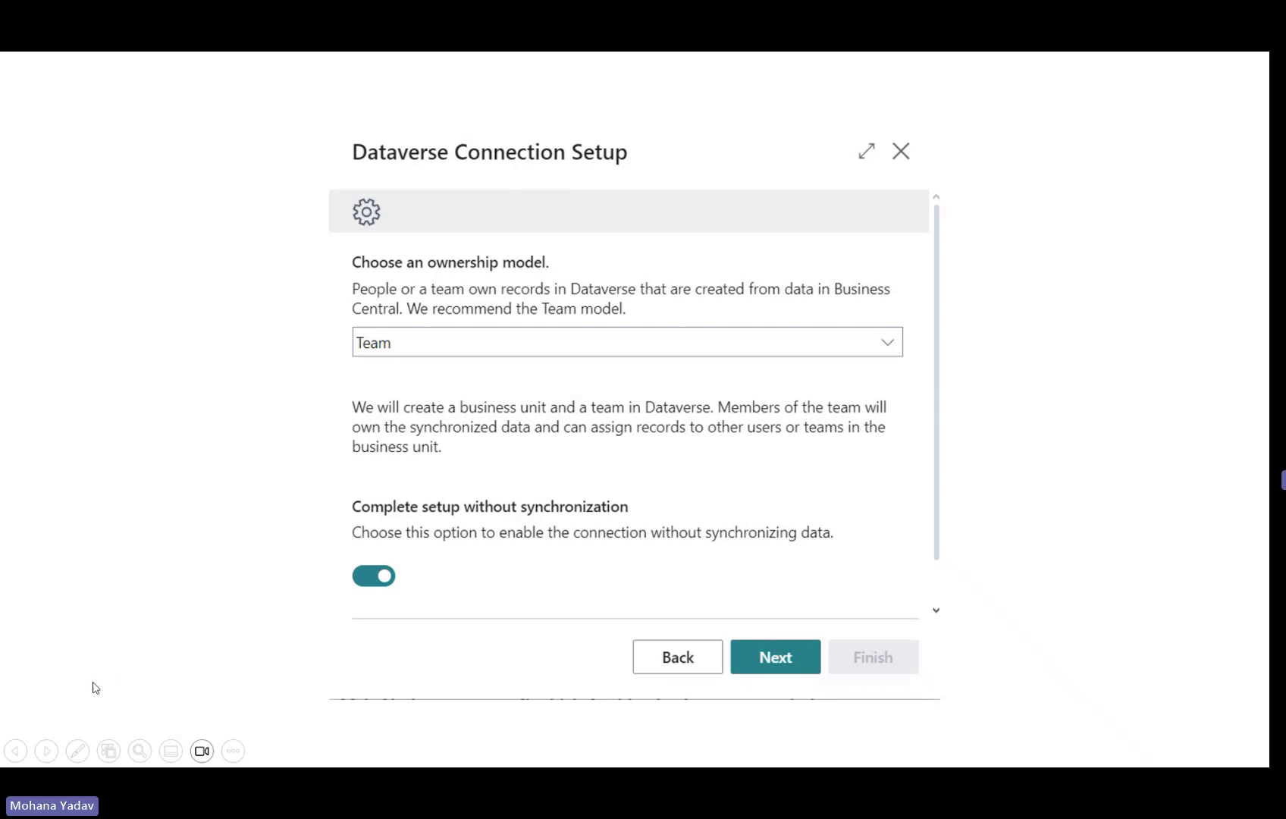
click(46, 751)
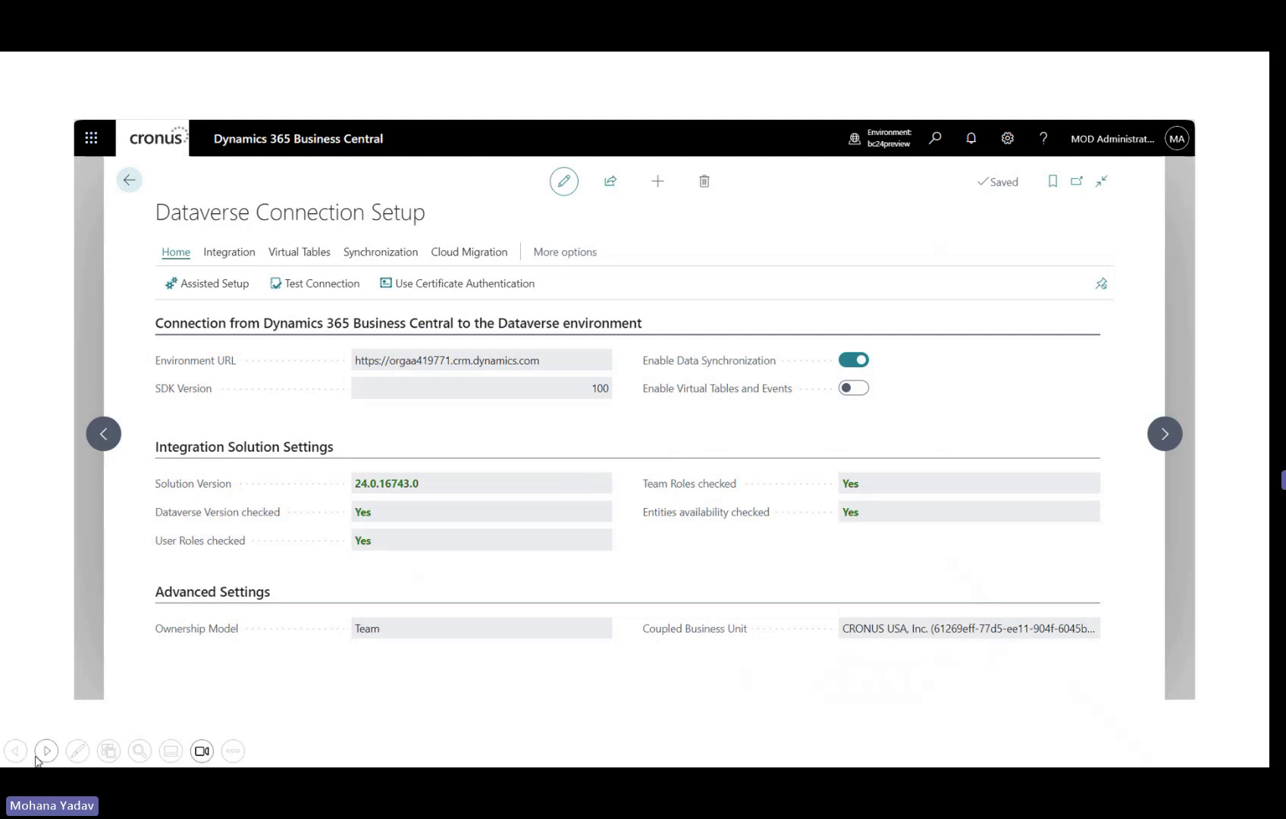
click(46, 752)
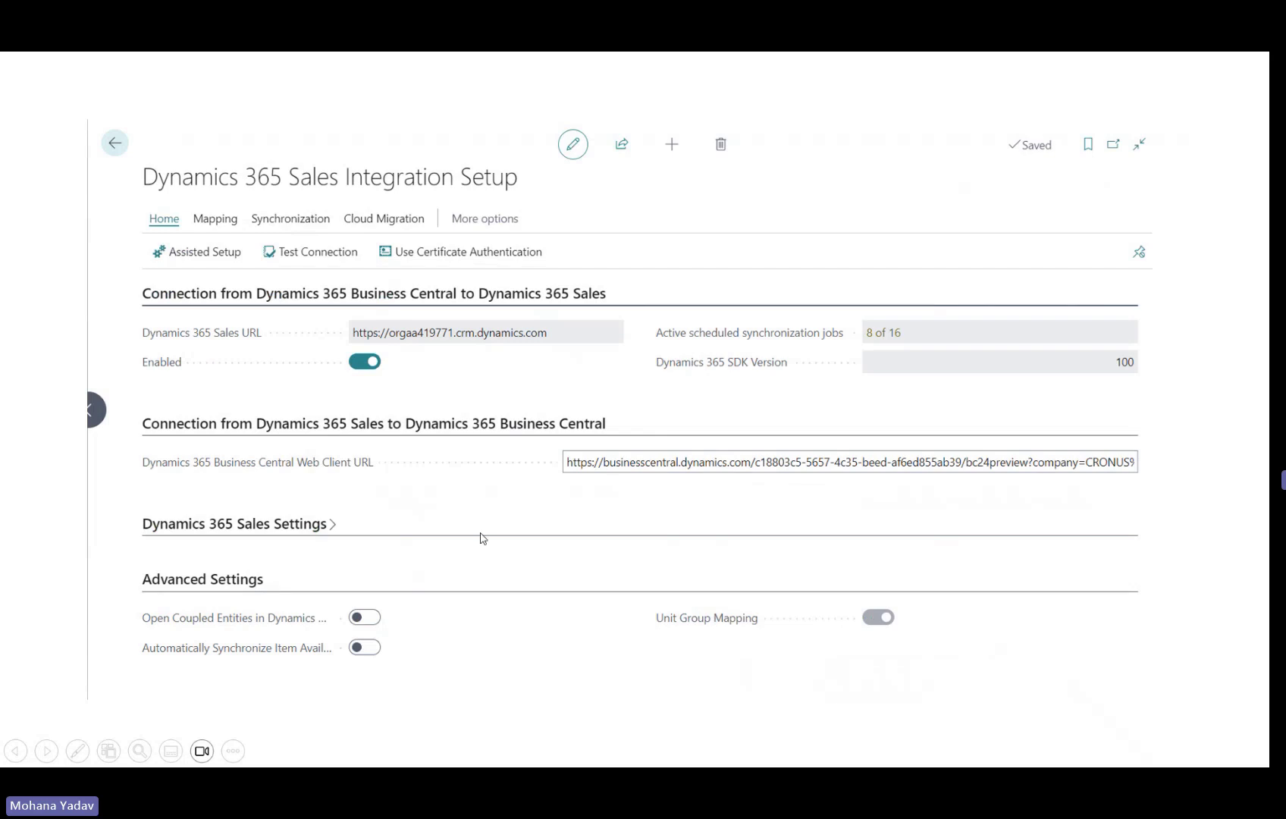
click(46, 751)
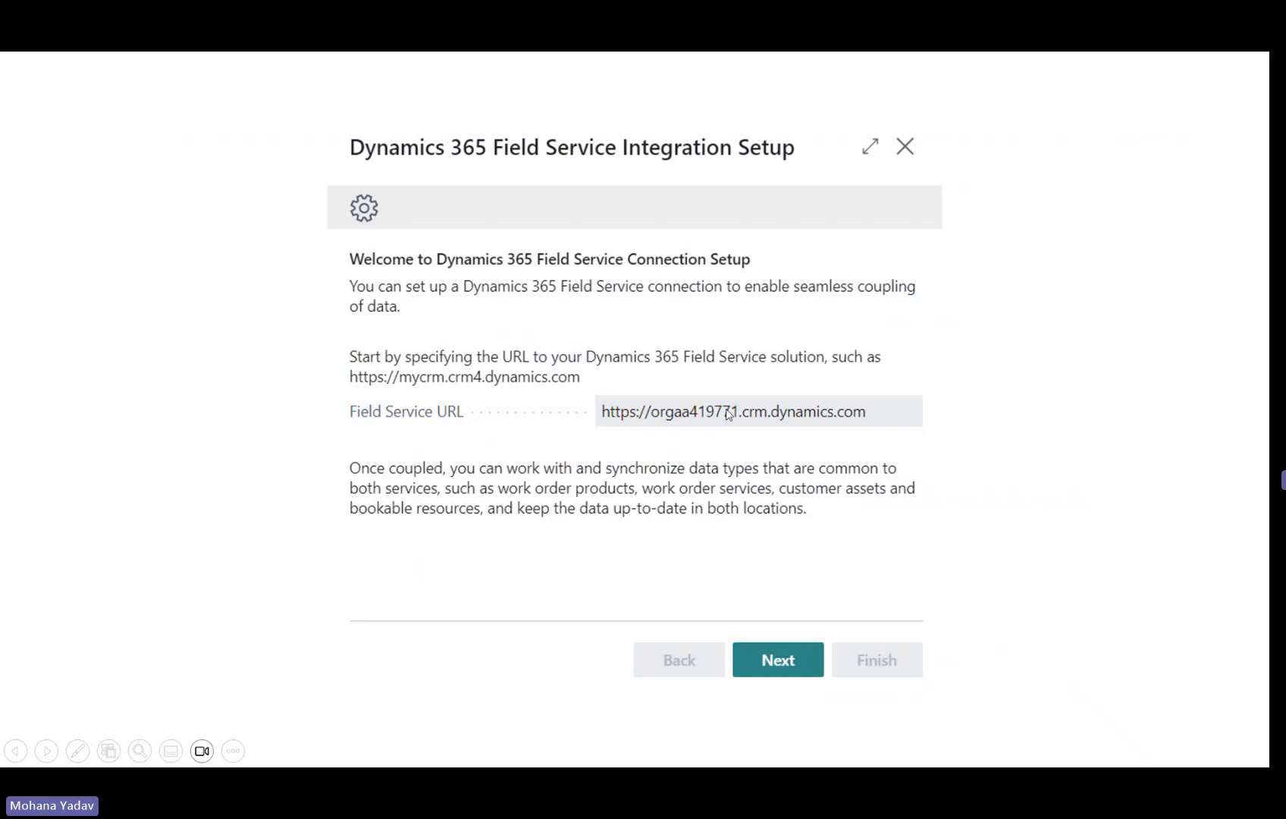
click(52, 743)
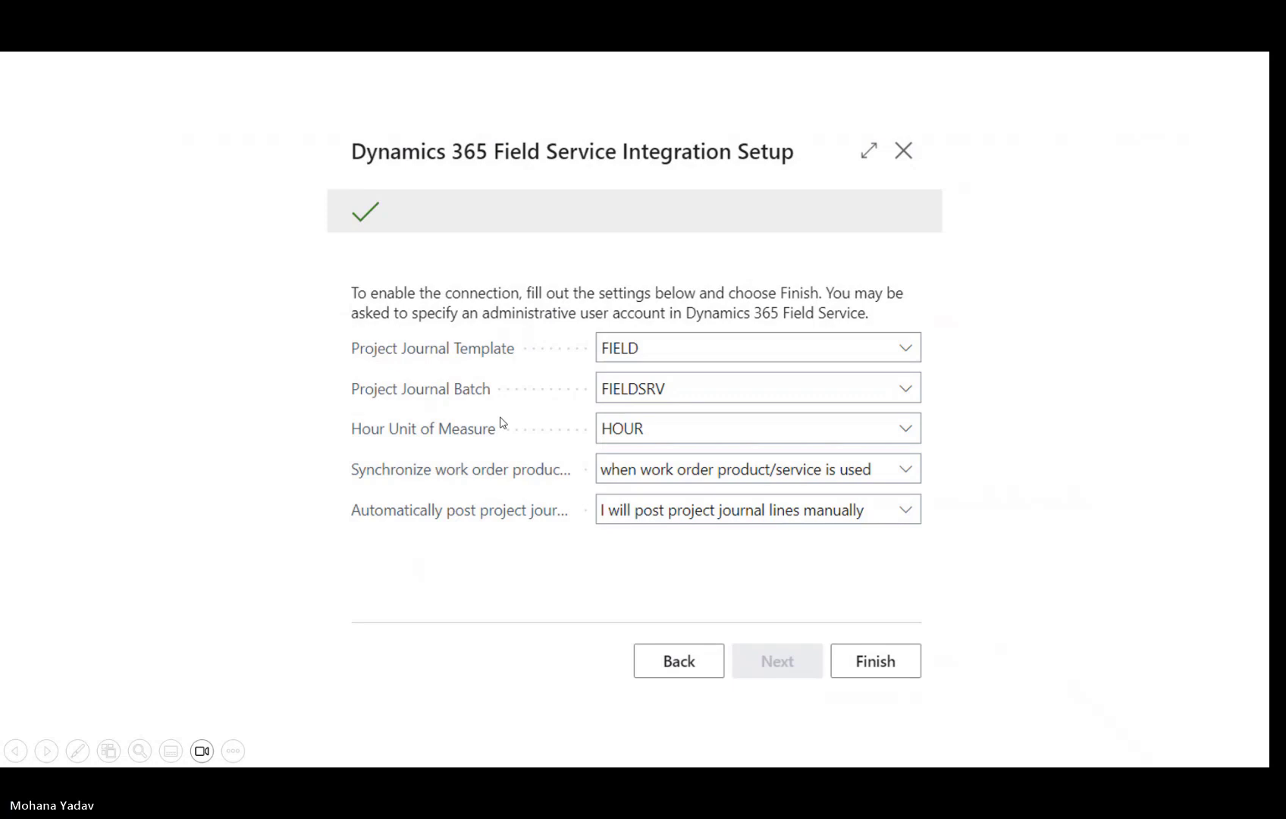
click(47, 751)
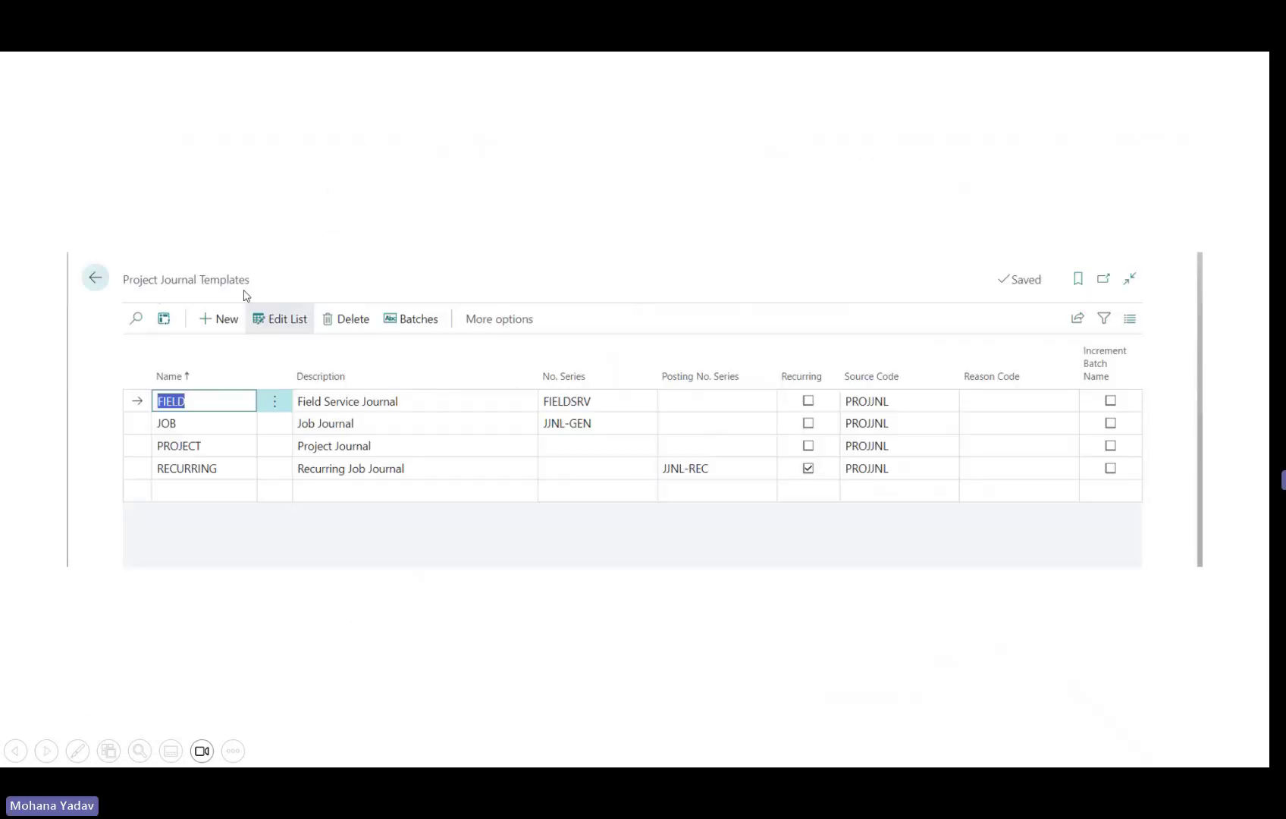
click(47, 751)
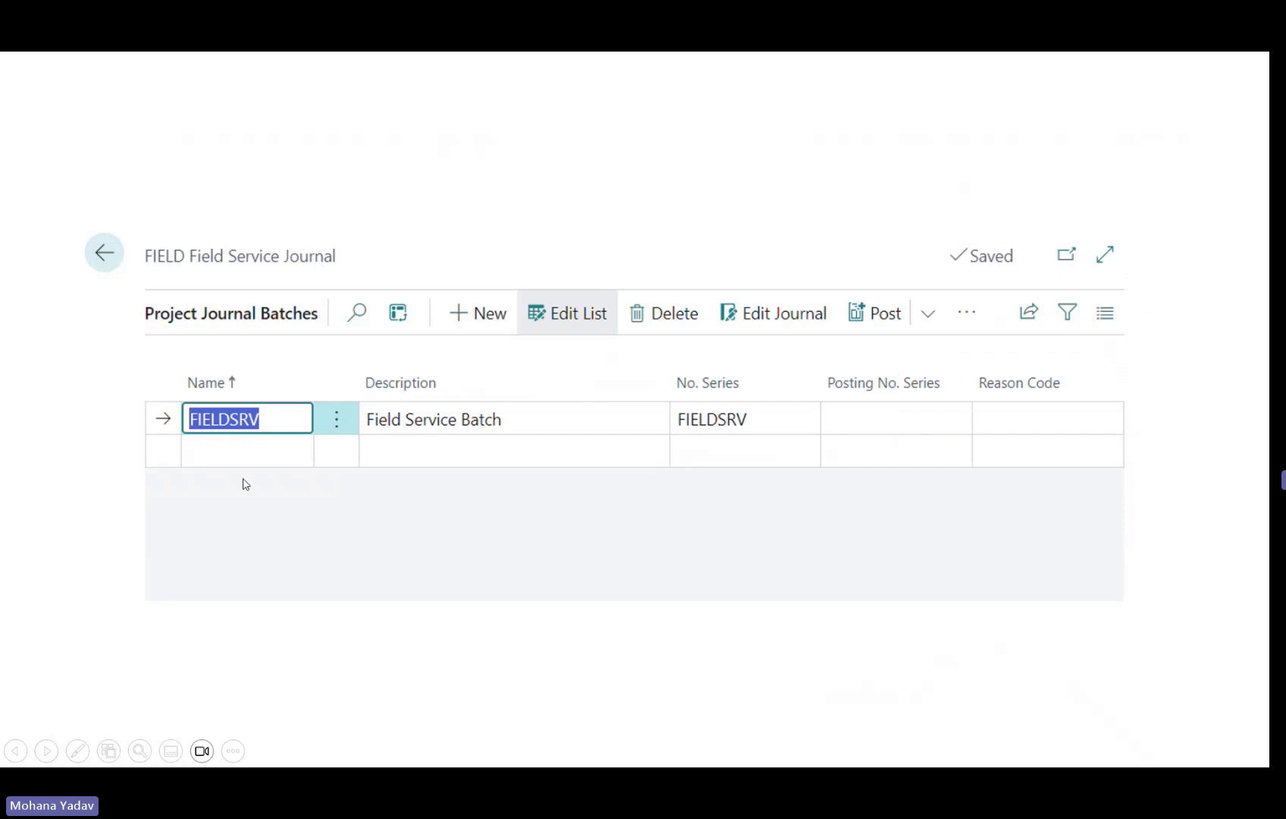
click(46, 751)
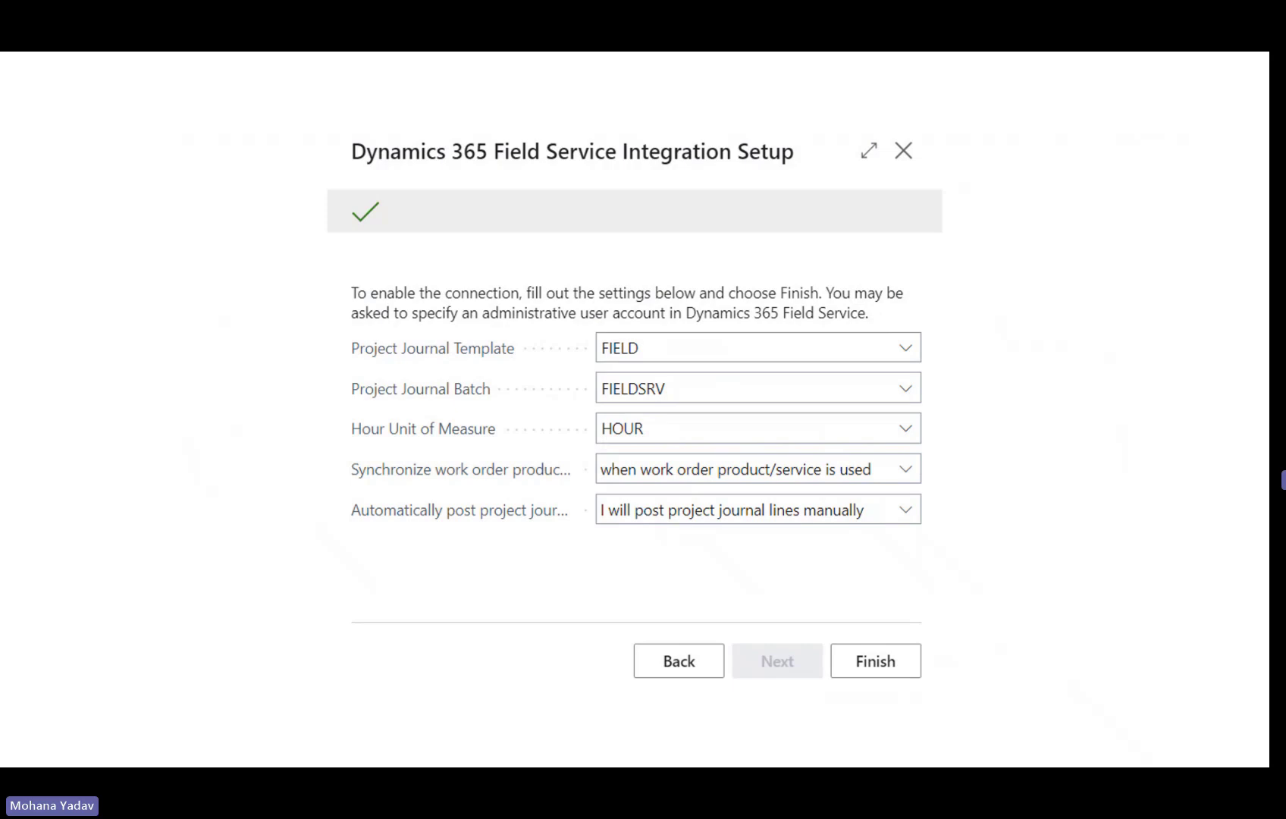
mouse_move(116, 634)
click(46, 753)
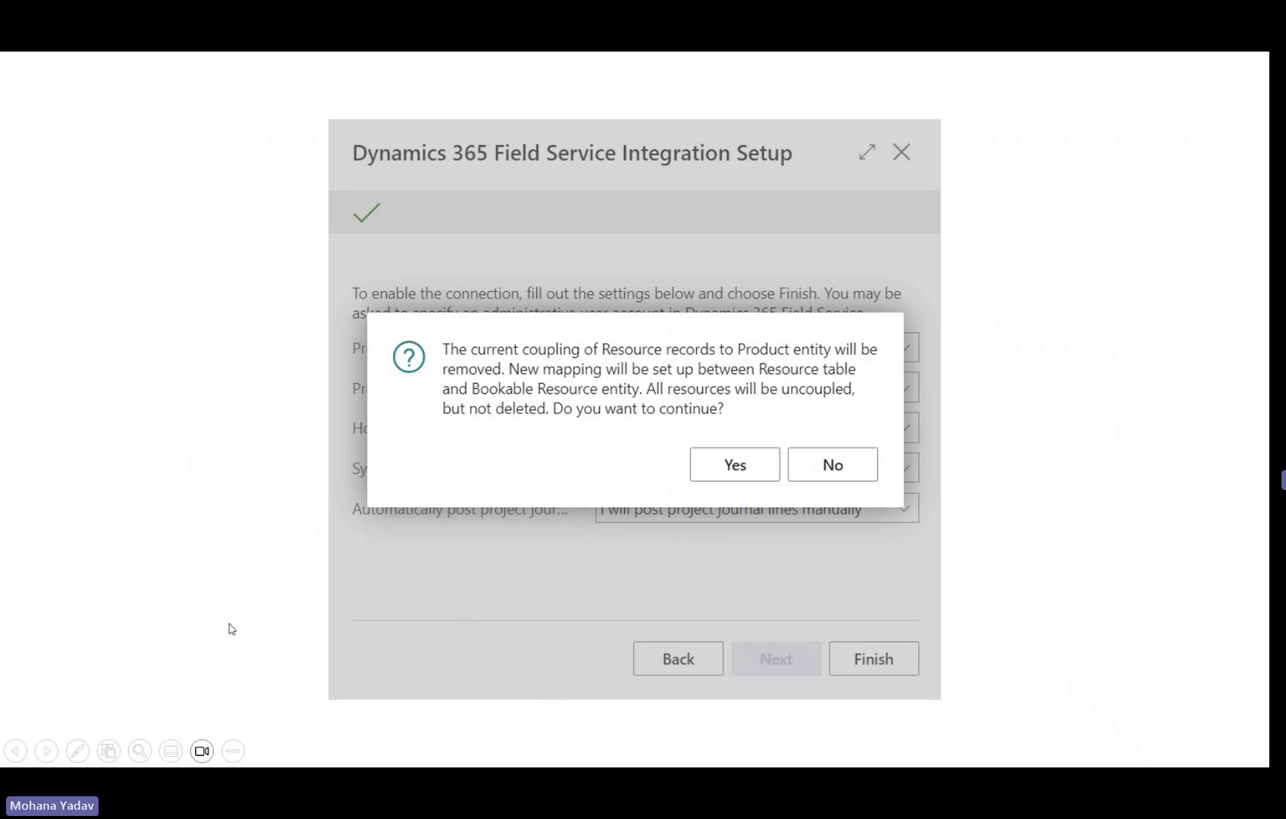
click(46, 752)
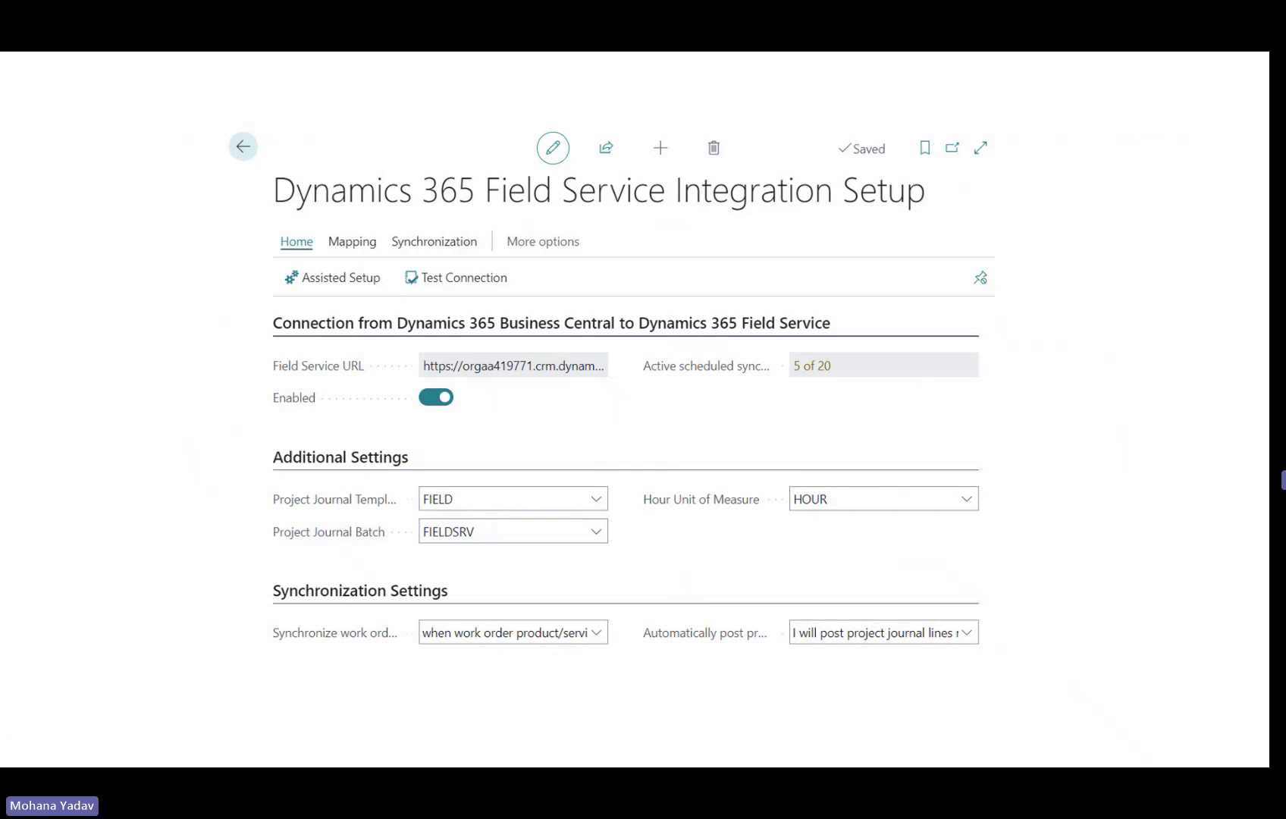
- Switch to Business Central in the browser and open the Dynamics 365 Field Service Integration Setup page for editing
key(alt+Tab)
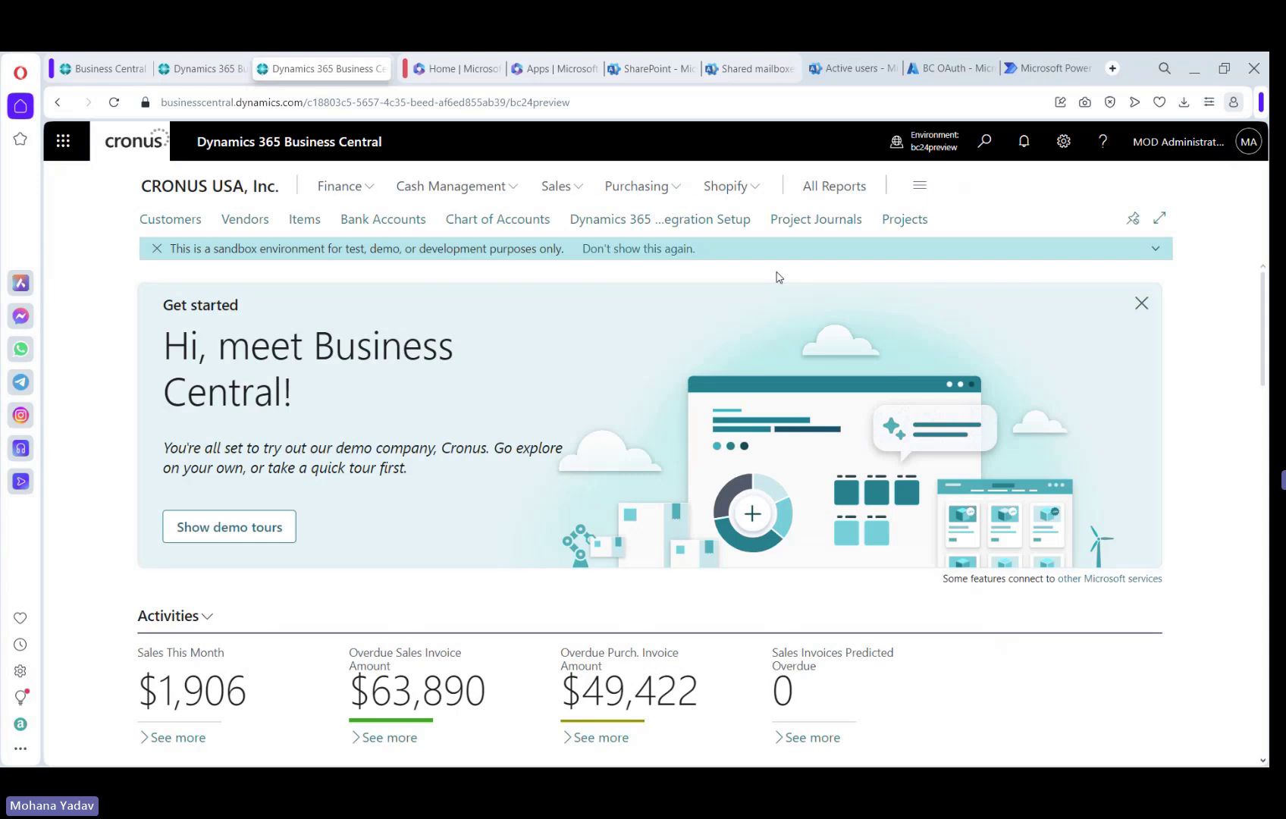
click(689, 219)
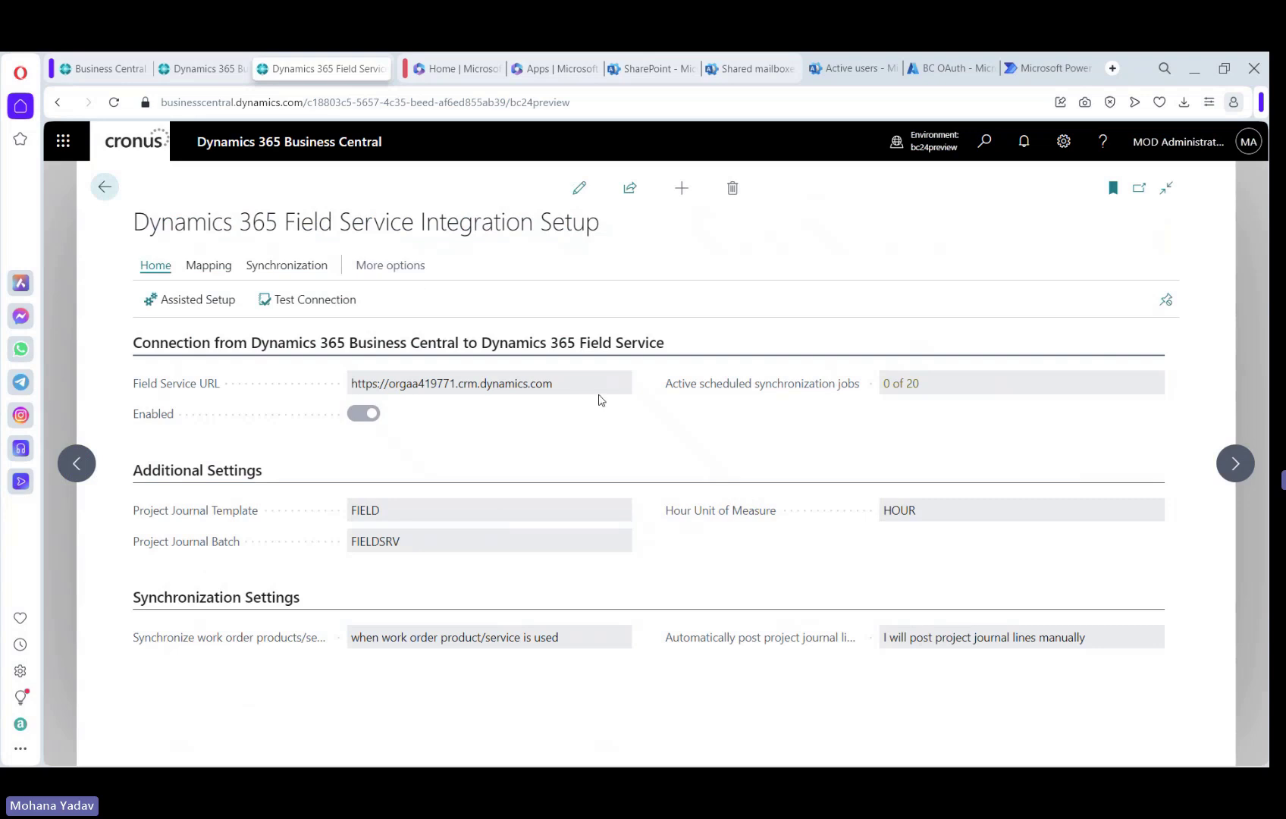
click(579, 188)
- Examine the options available for synchronizing work order products/services and for automatically posting project journal lines, keeping the current choices
mouse_move(256, 652)
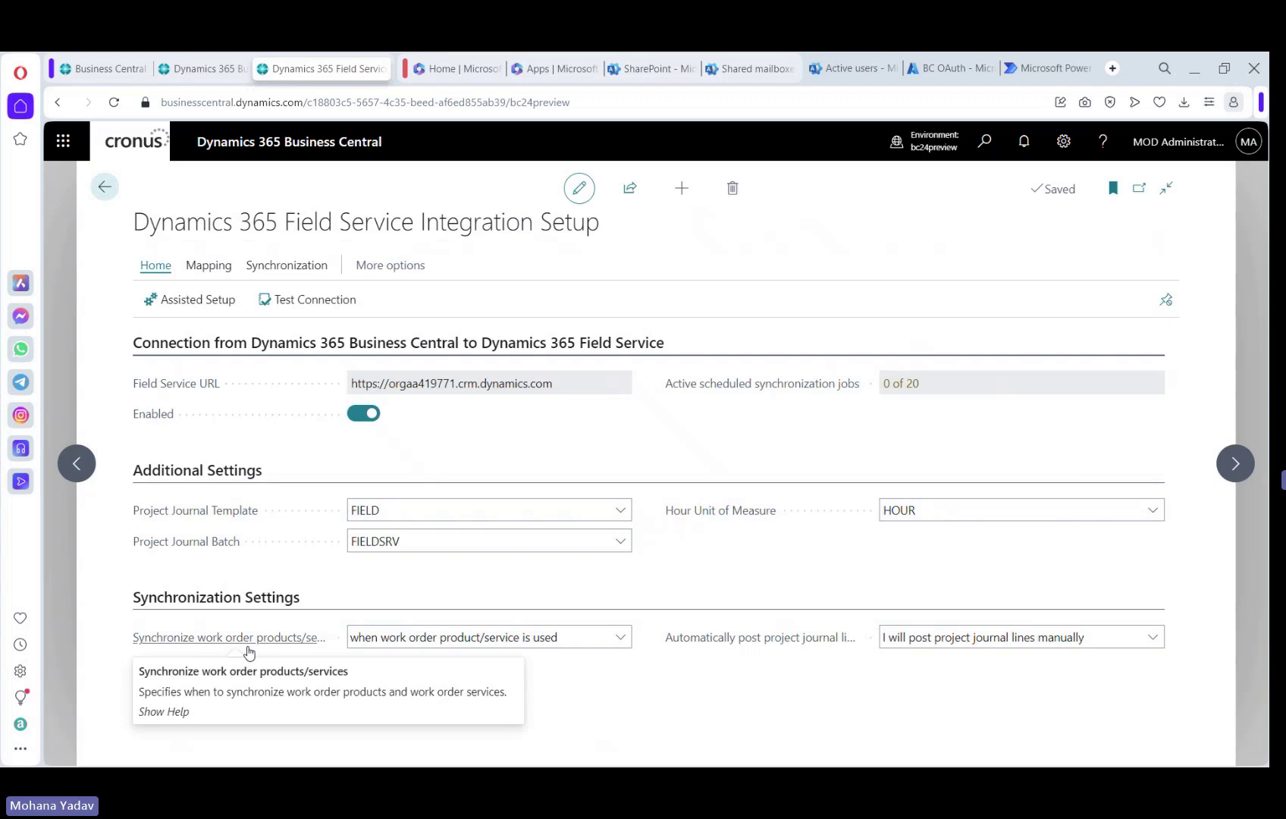
click(431, 636)
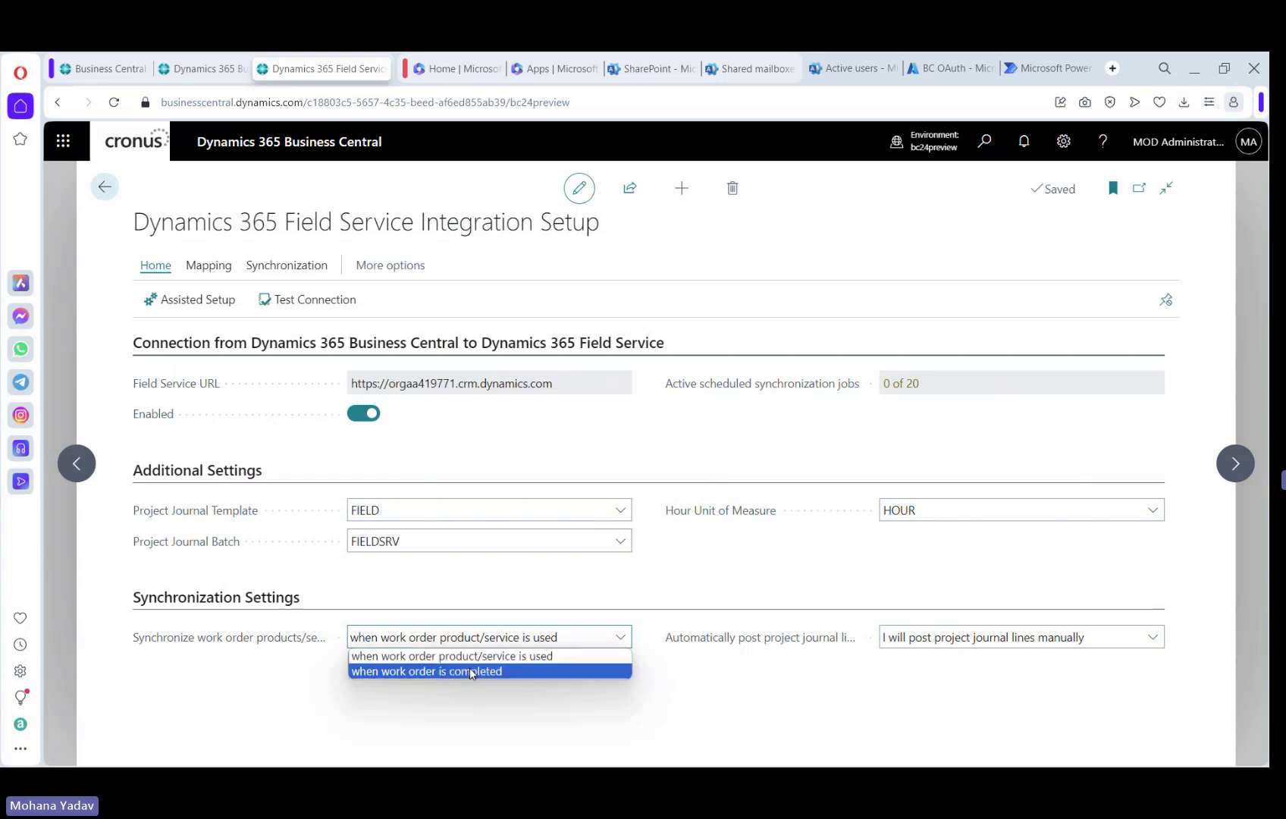
click(765, 687)
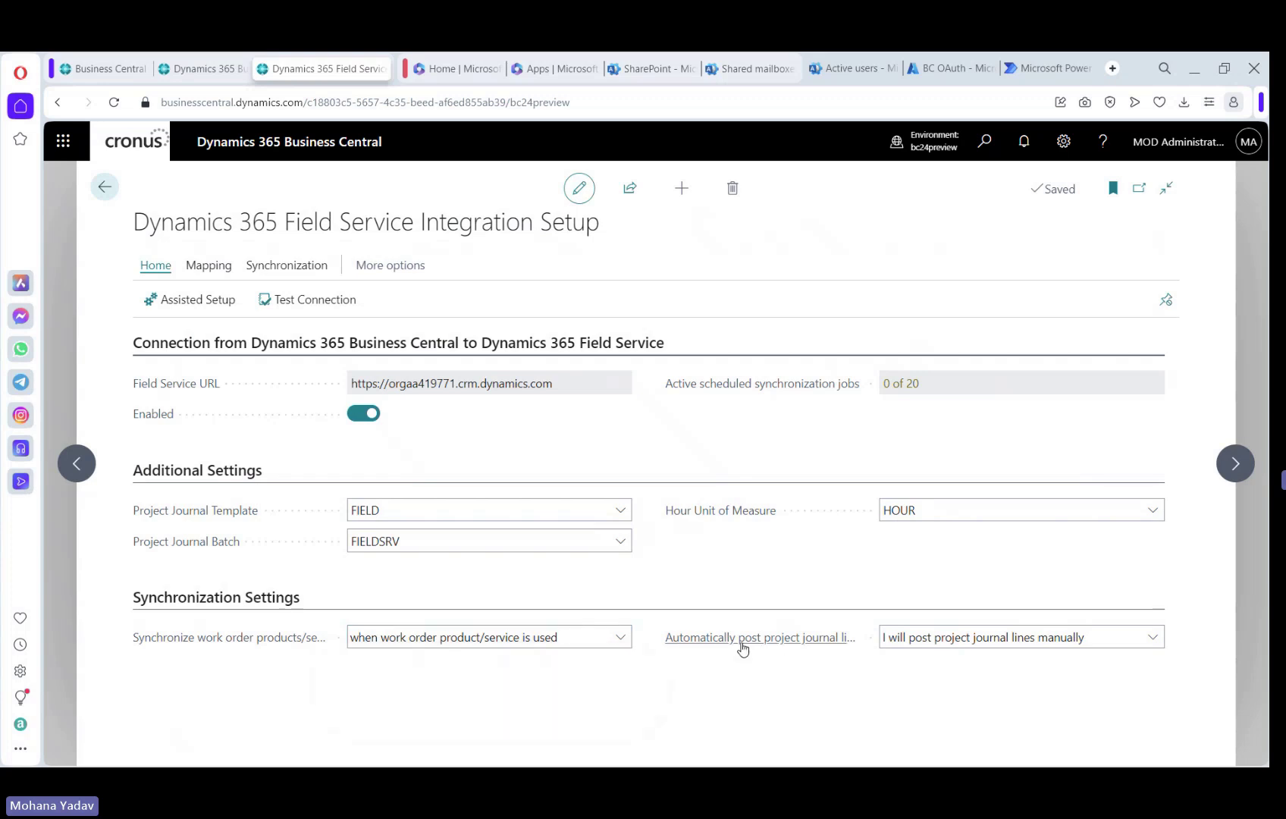
click(982, 644)
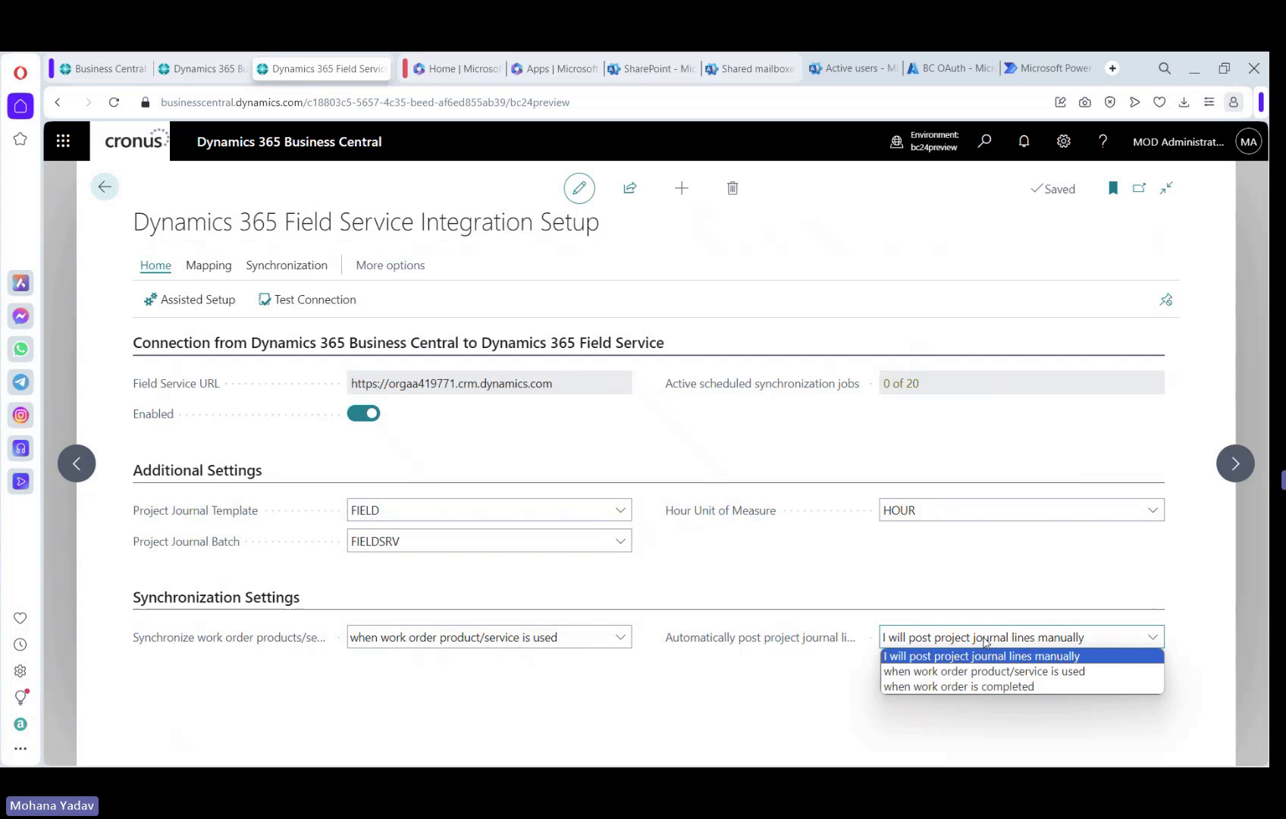
click(819, 686)
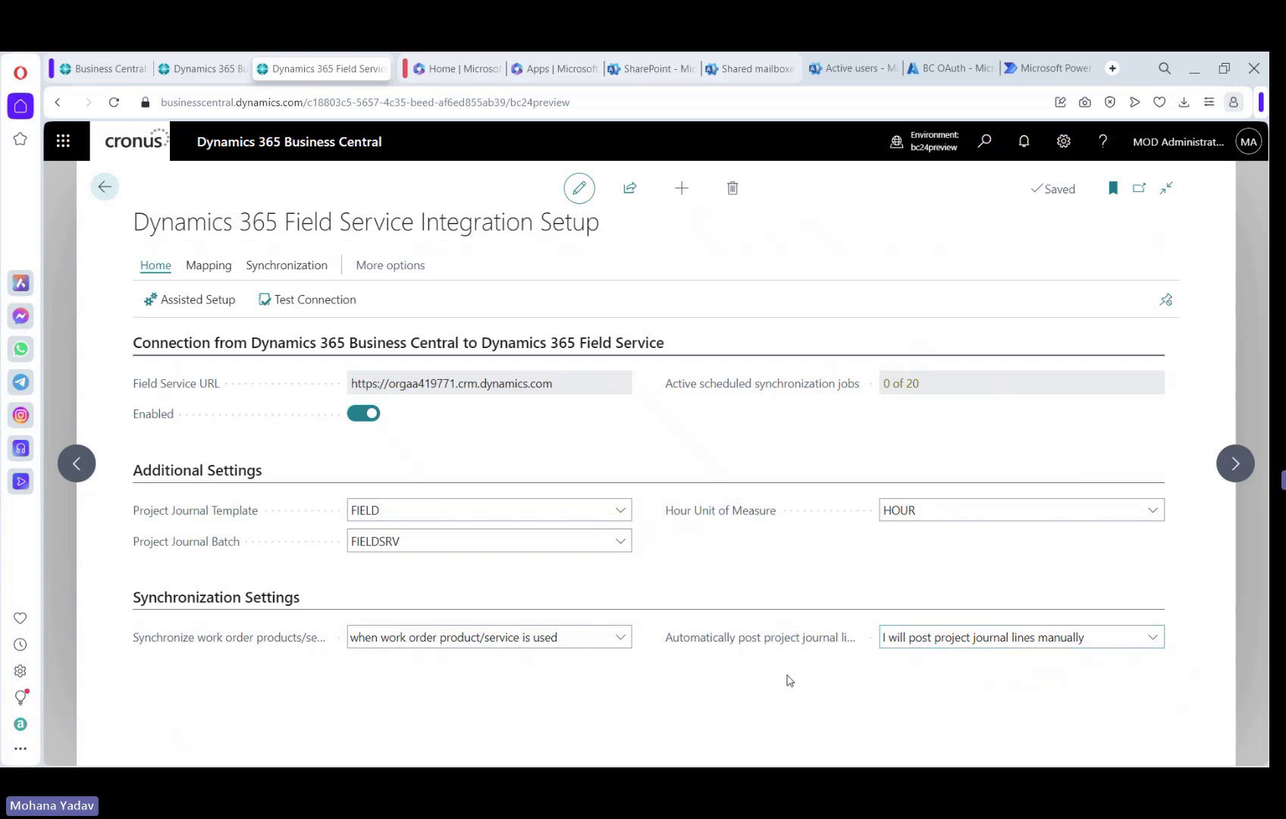
- Open the Integration Table Mappings and examine the Project Journal Line, Project Task, Resource and Service Item mappings to Field Service tables
click(209, 266)
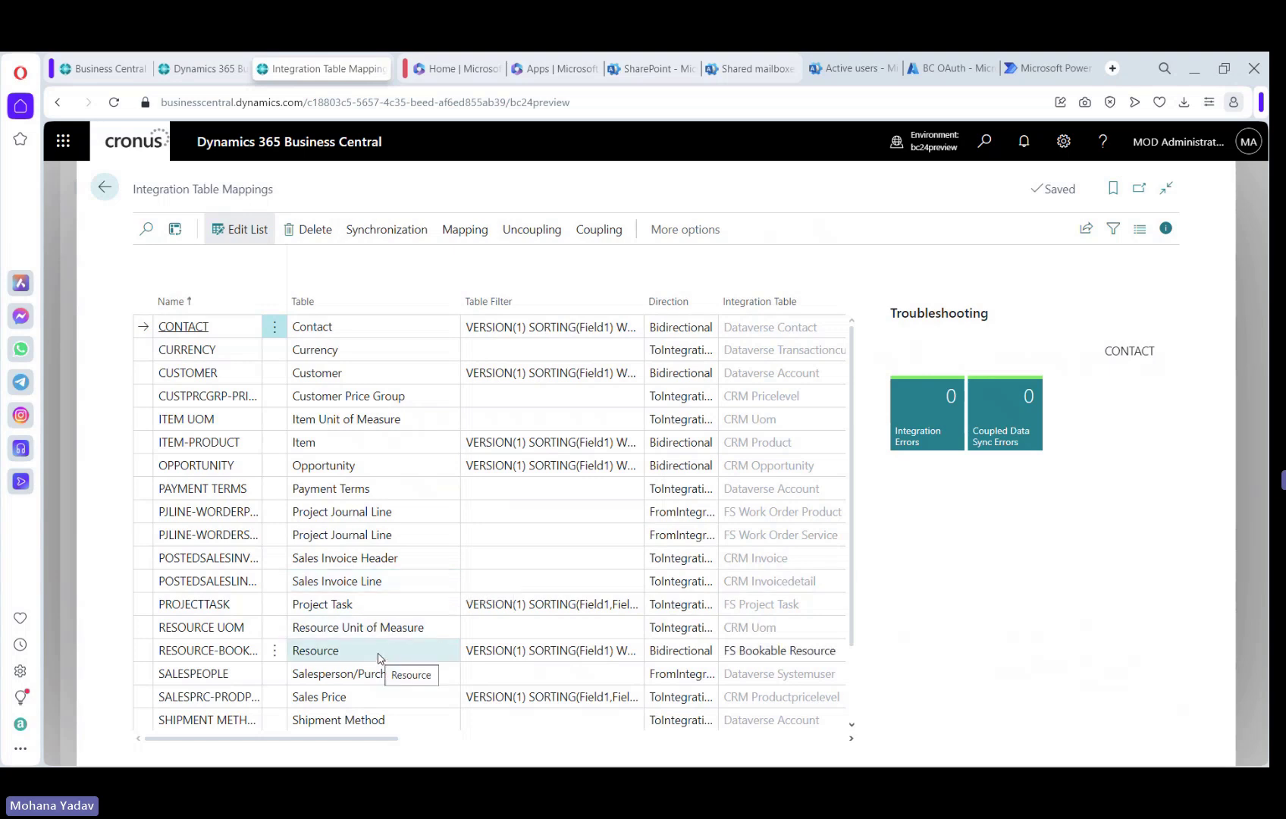
click(340, 514)
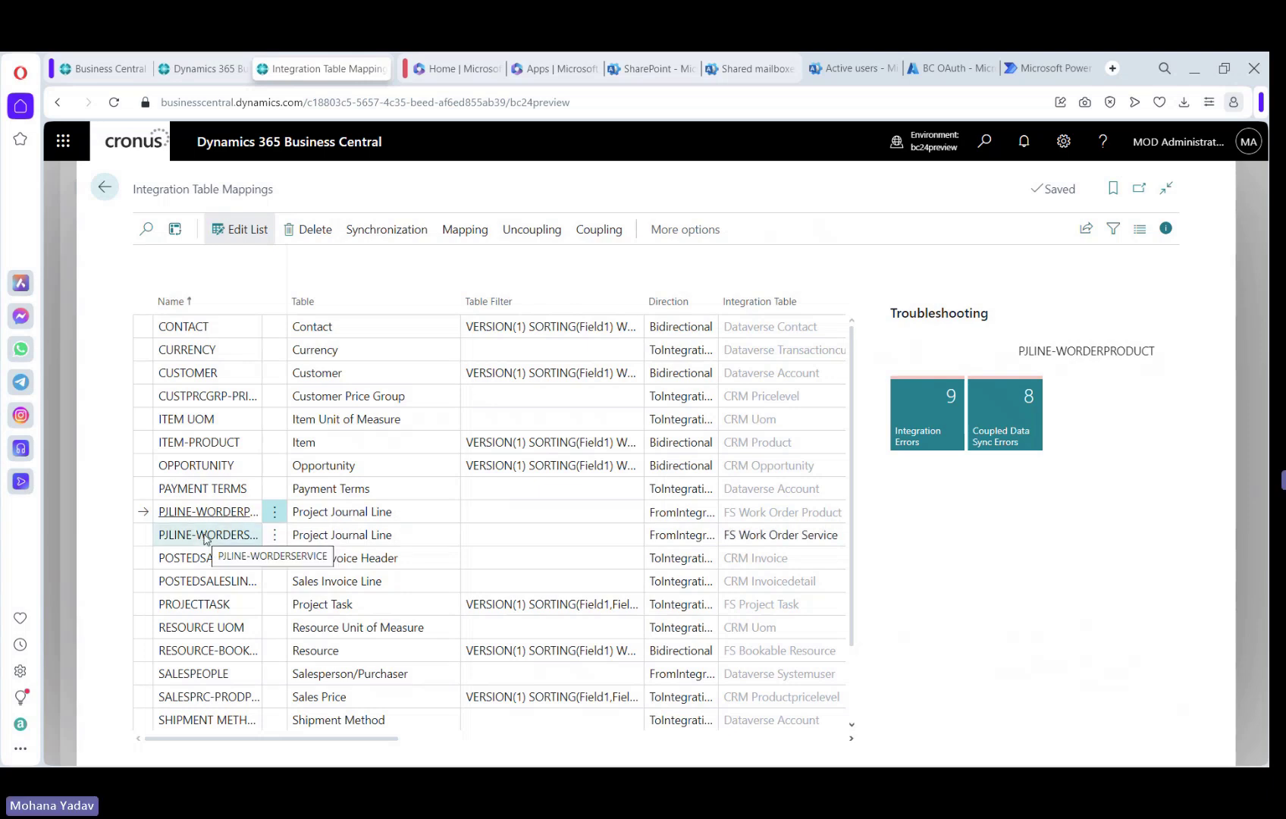
click(311, 540)
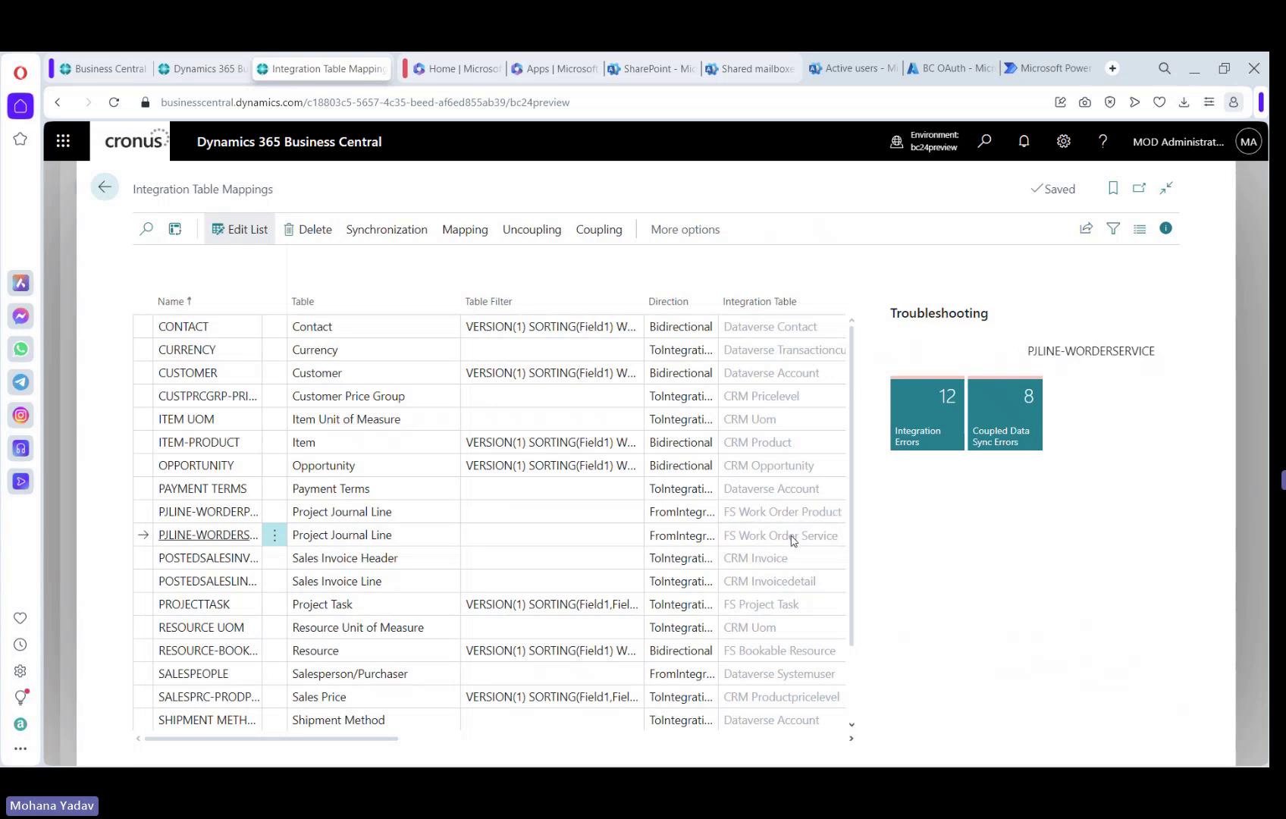
click(312, 614)
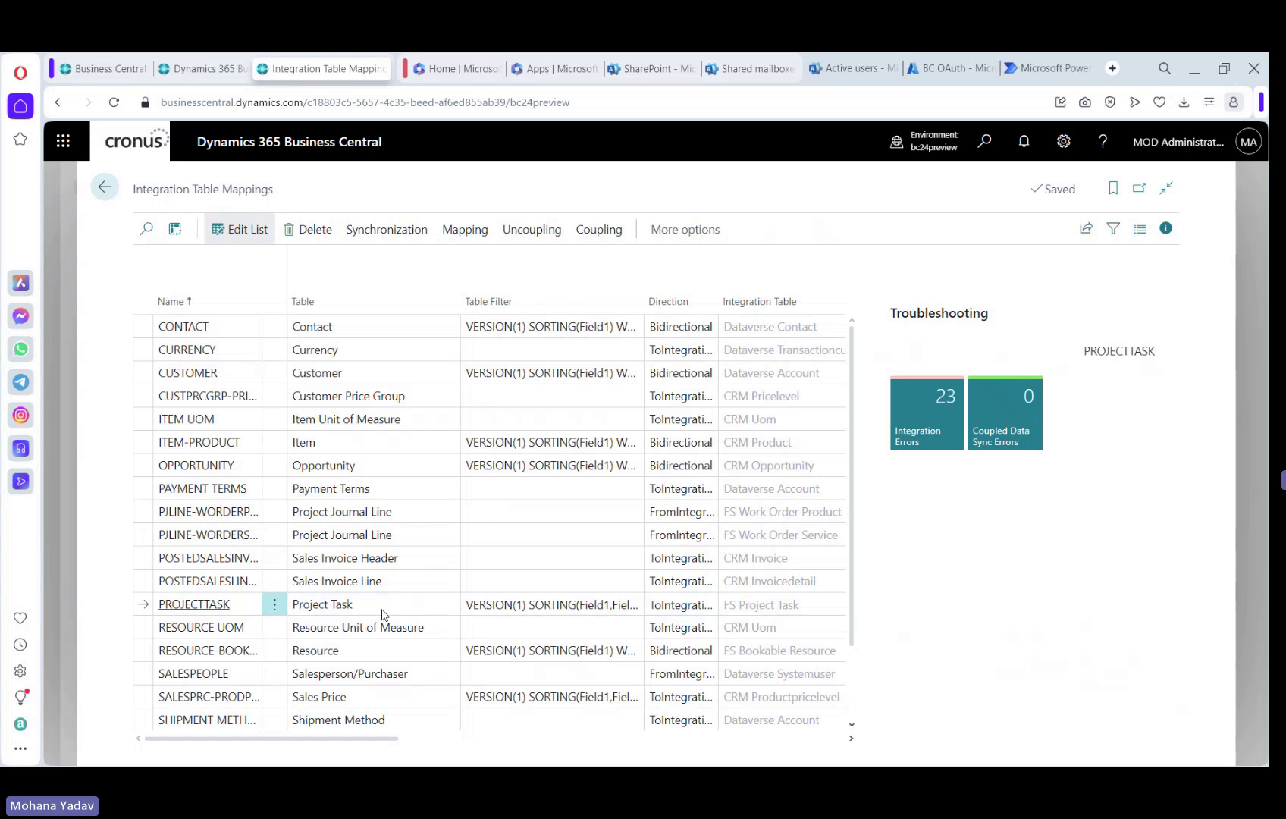
click(357, 652)
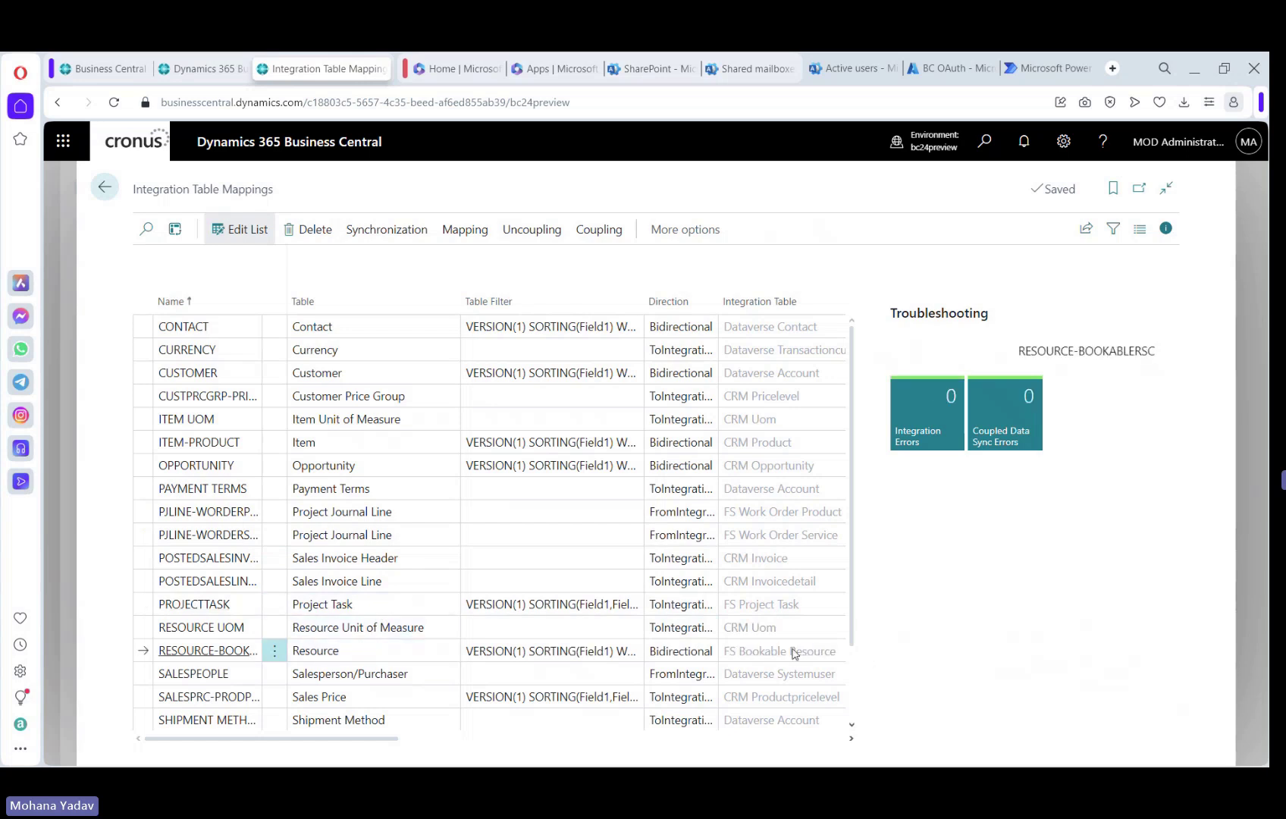
scroll(383, 653, down, 3)
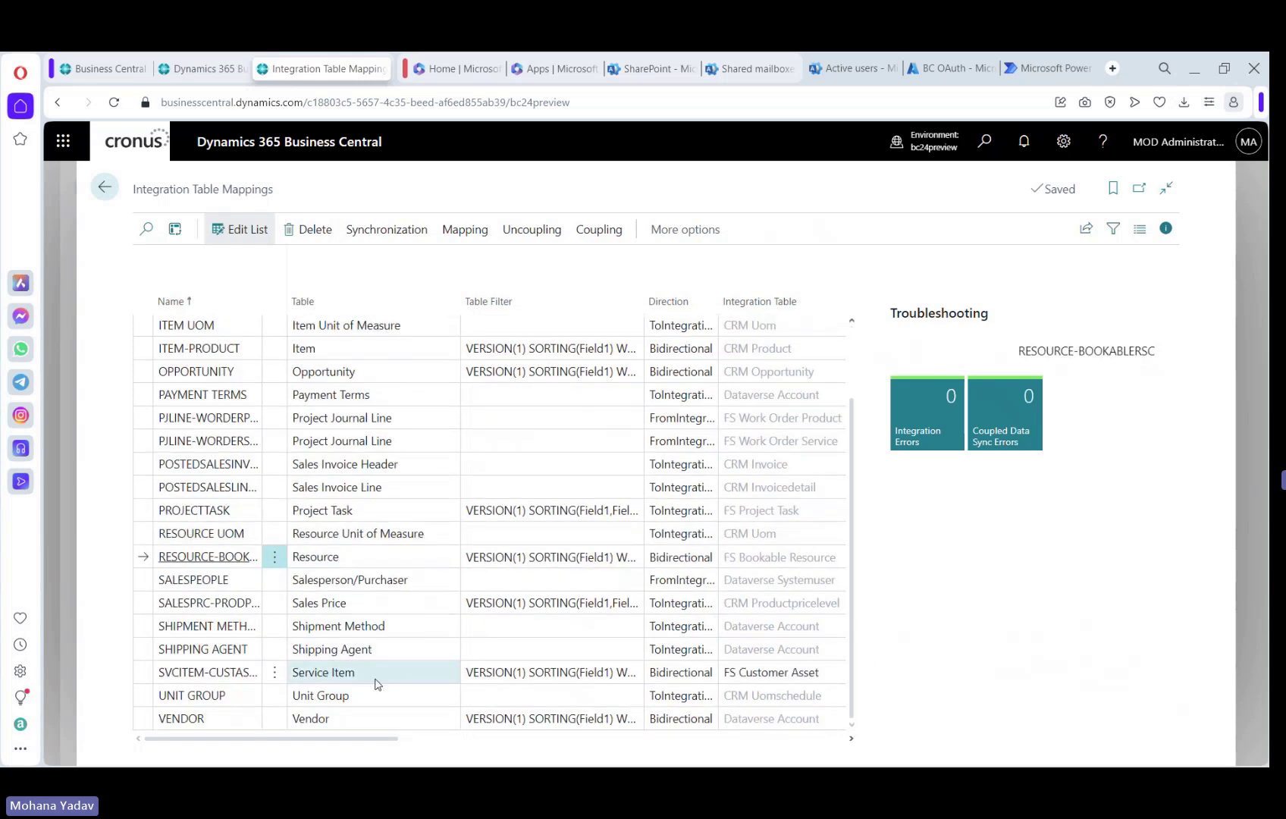
click(375, 685)
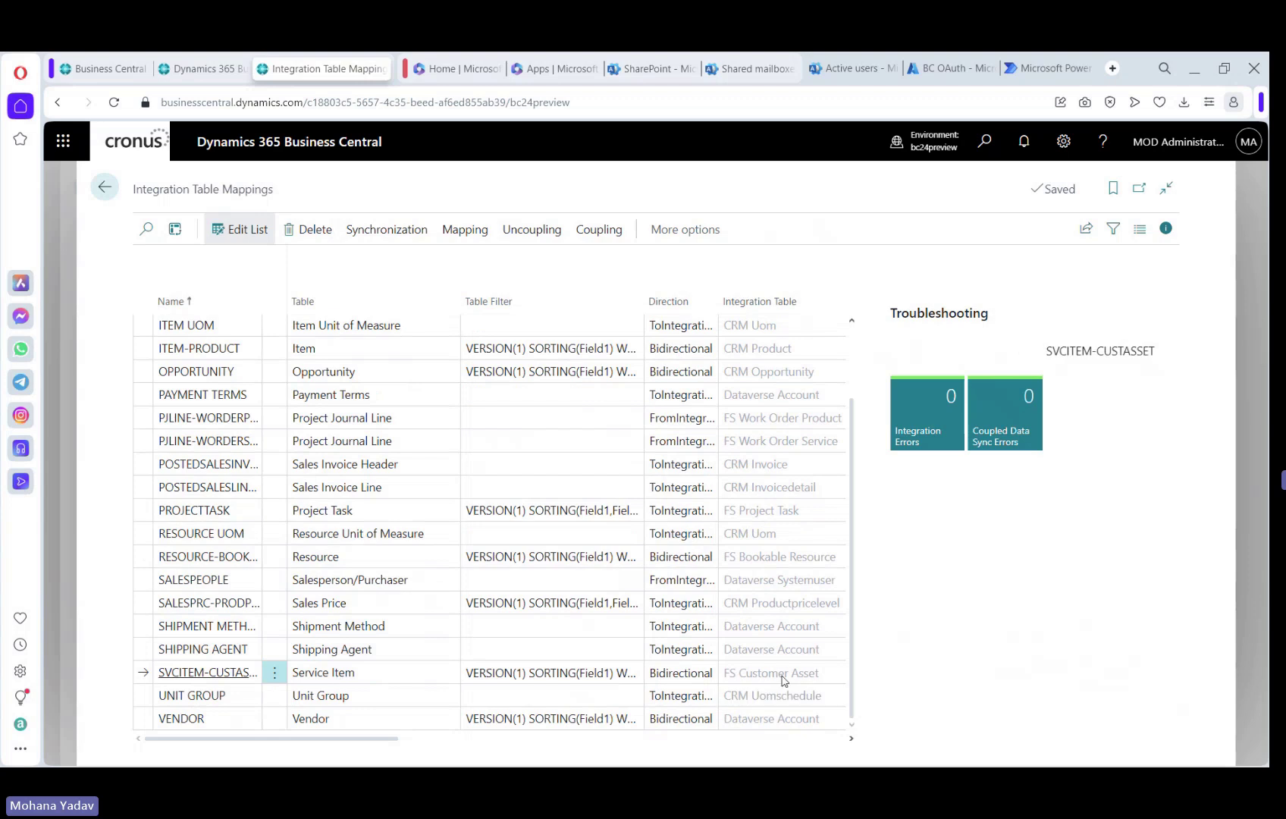
scroll(372, 669, up, 3)
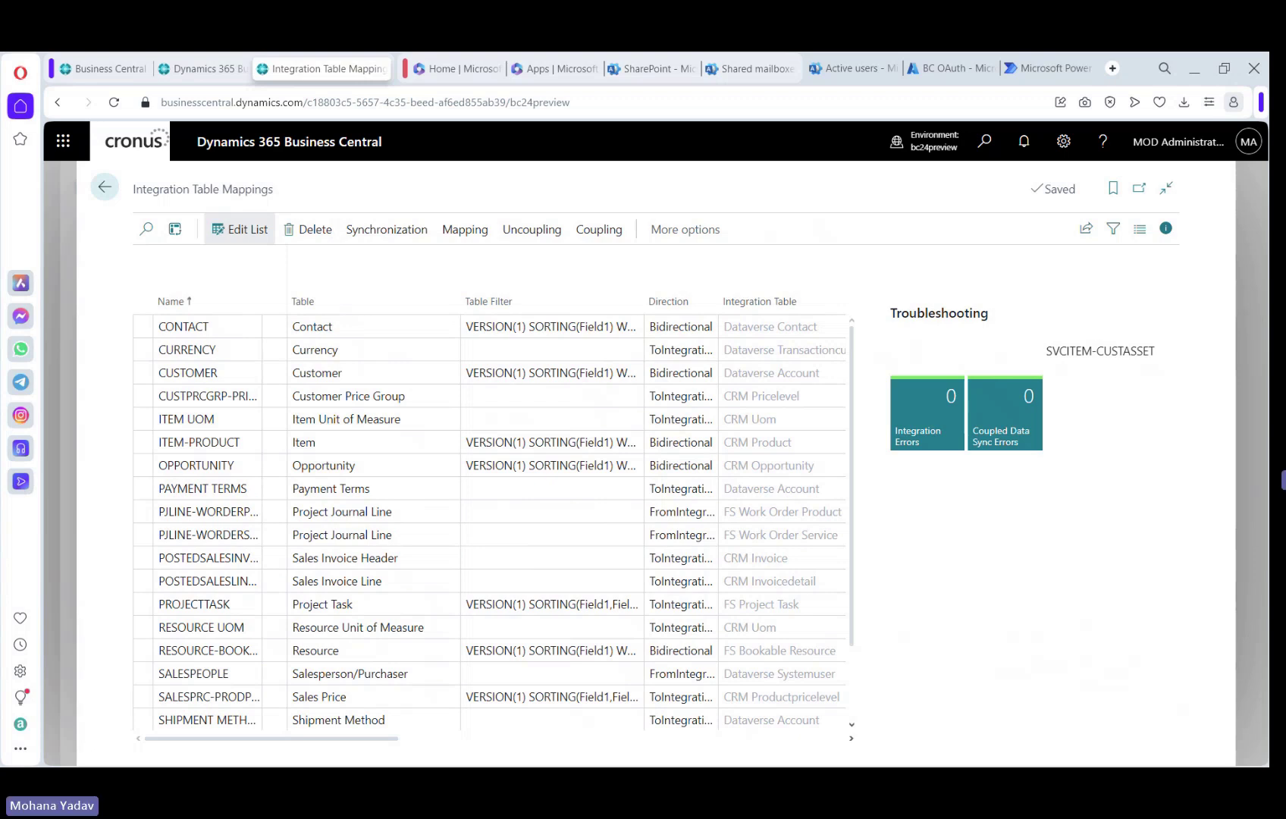
- Review the item, payment terms and work order product rows in the integration table mappings list again
click(299, 444)
click(301, 488)
scroll(296, 455, down, 2)
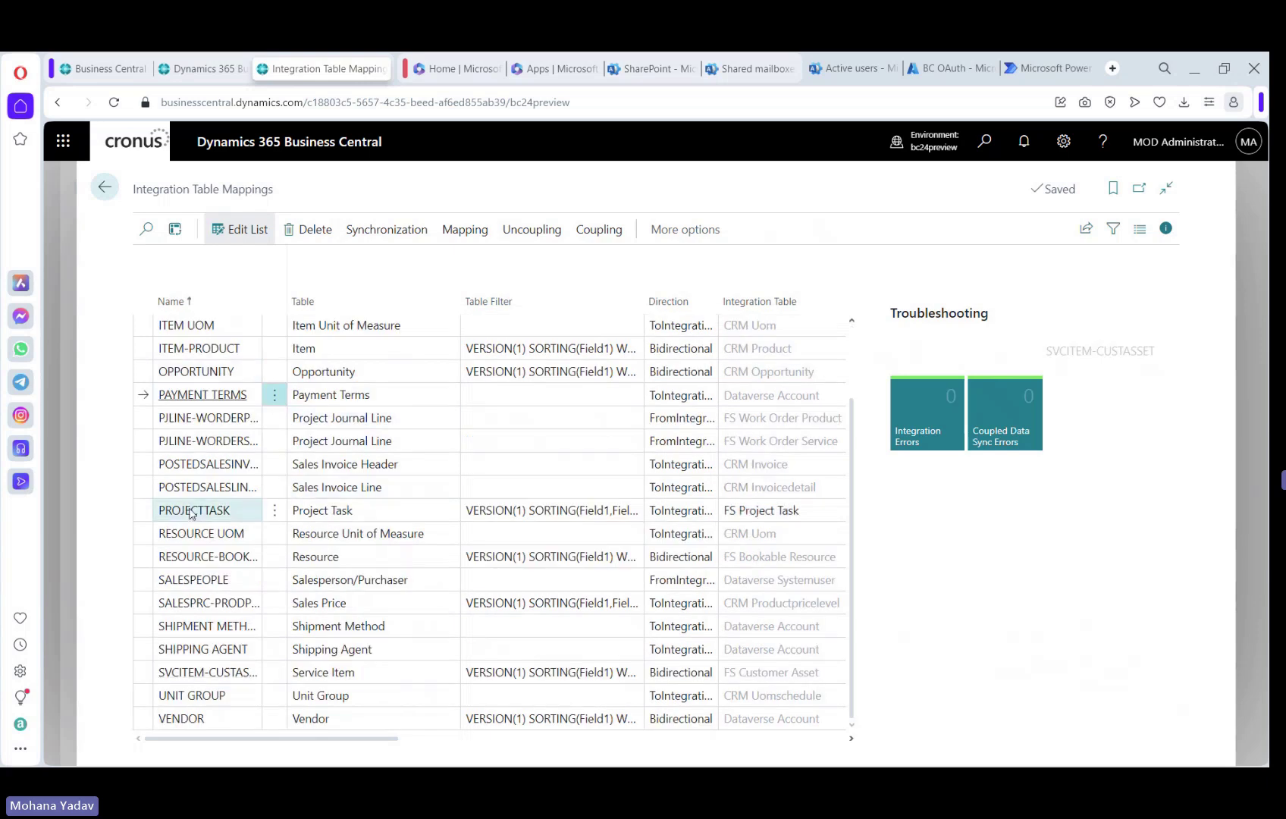
scroll(192, 513, up, 2)
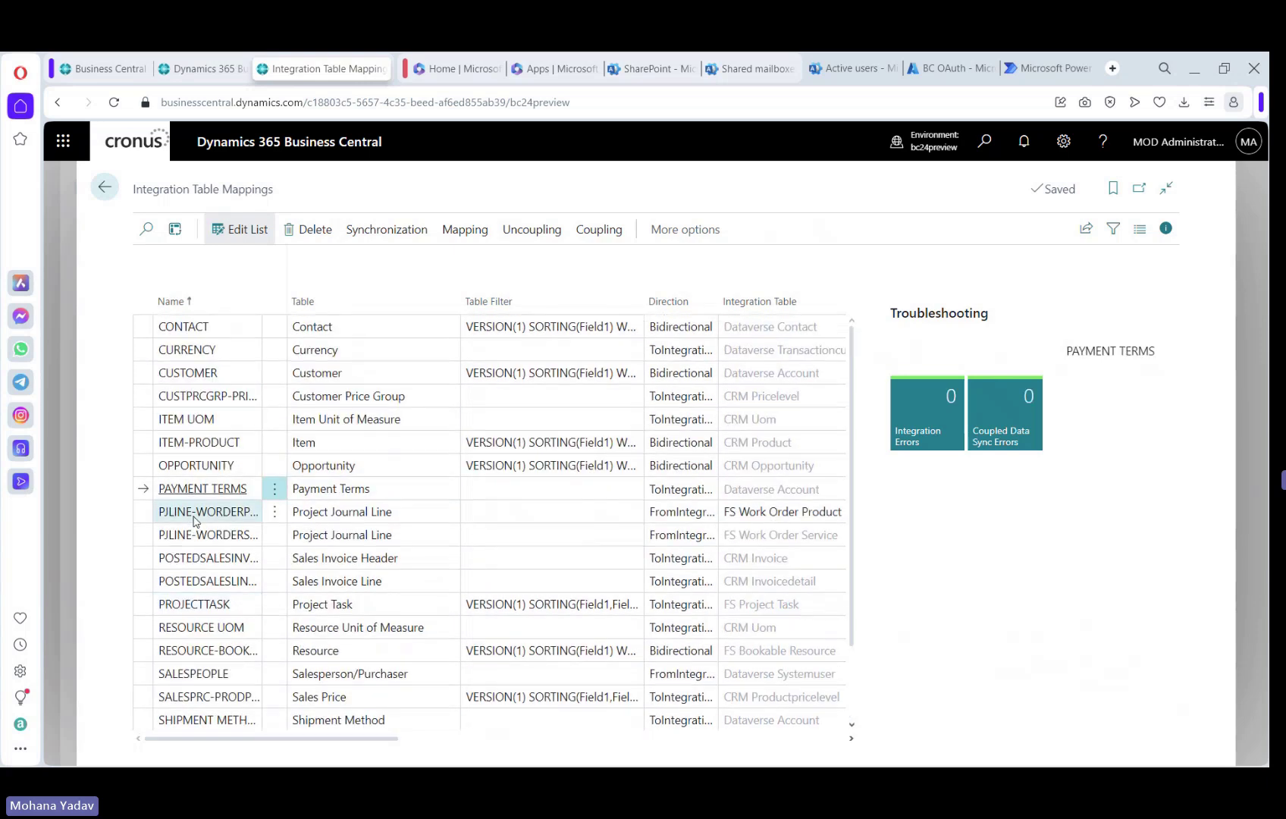
click(307, 514)
scroll(308, 515, down, 2)
scroll(309, 515, up, 2)
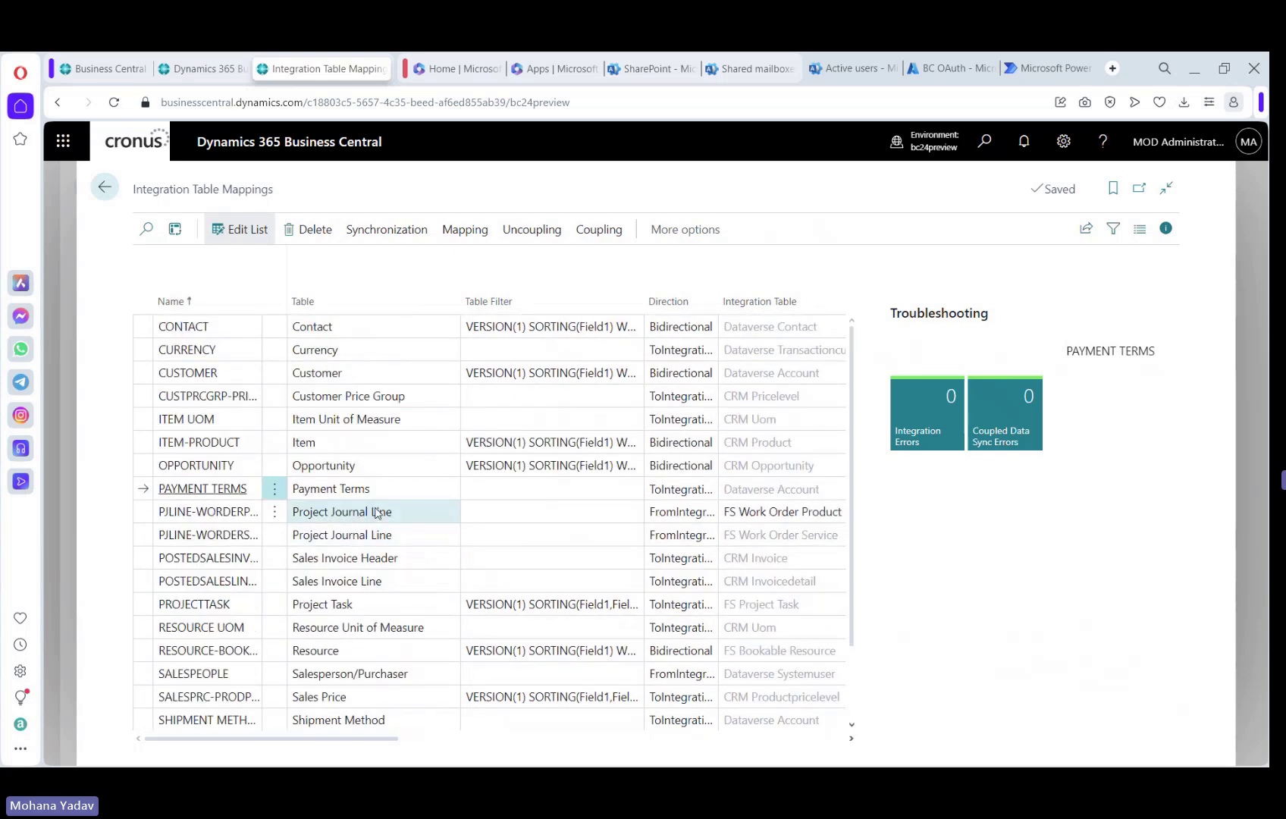
- Leave the mappings and the Field Service integration setup, and open the Items list
click(104, 188)
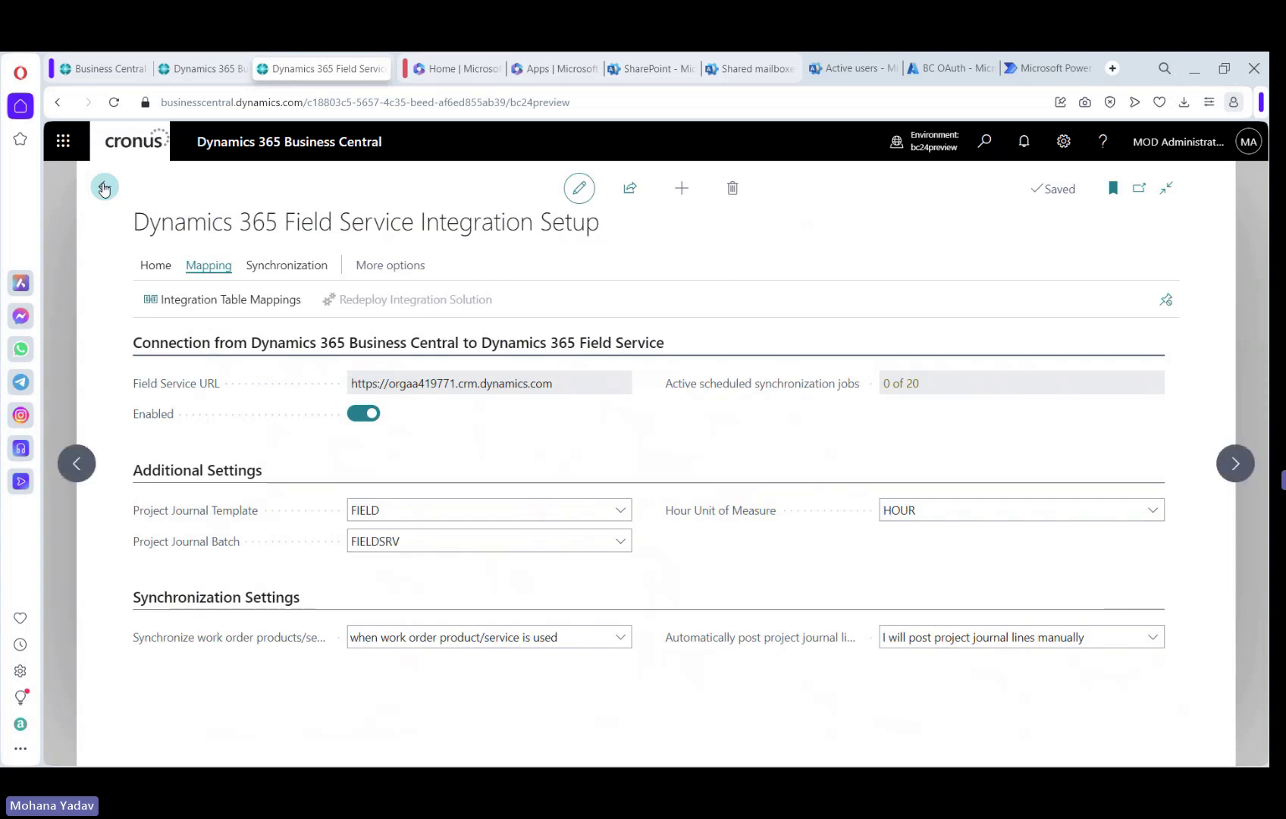
click(104, 189)
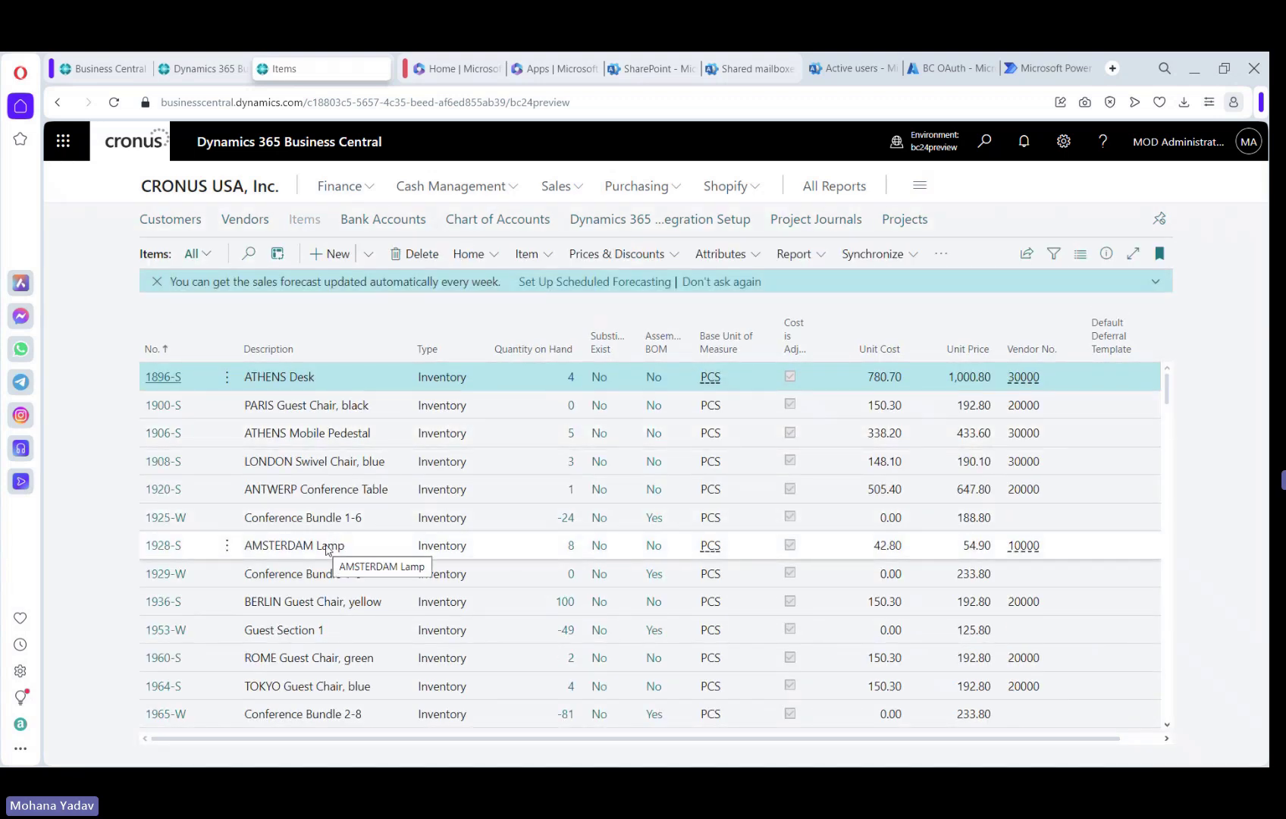
- Couple item 1965-W Conference Bundle 2-8 to Dataverse by creating a new product and synchronizing with the Business Central data
scroll(326, 549, down, 1)
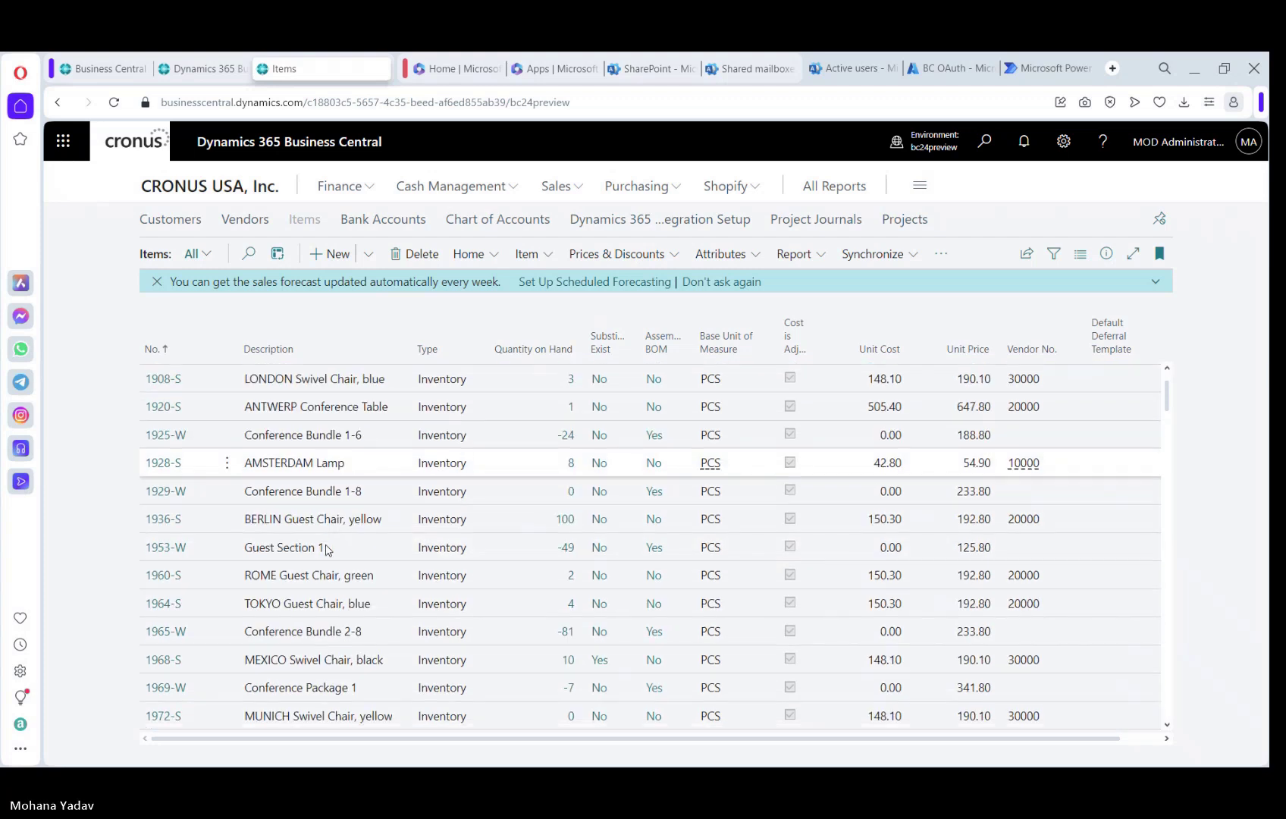
click(250, 632)
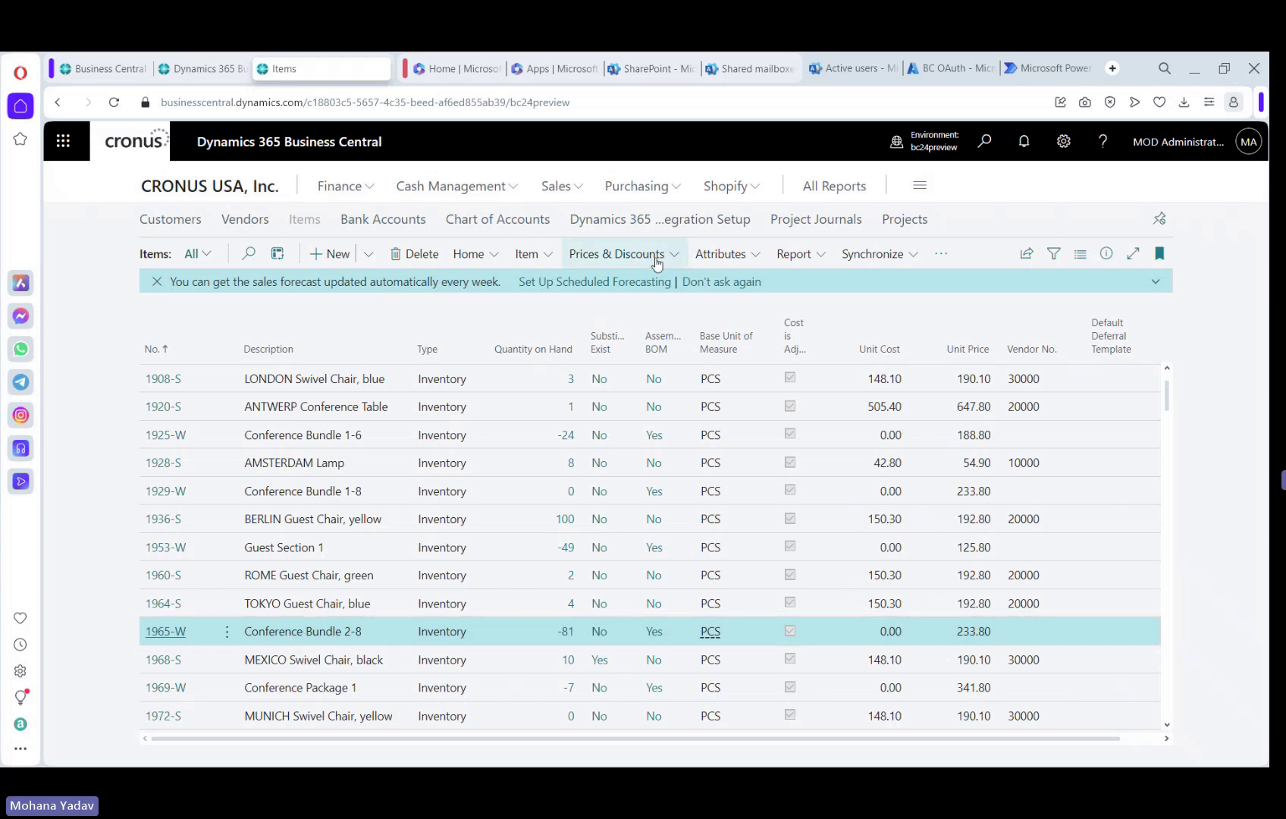
click(867, 257)
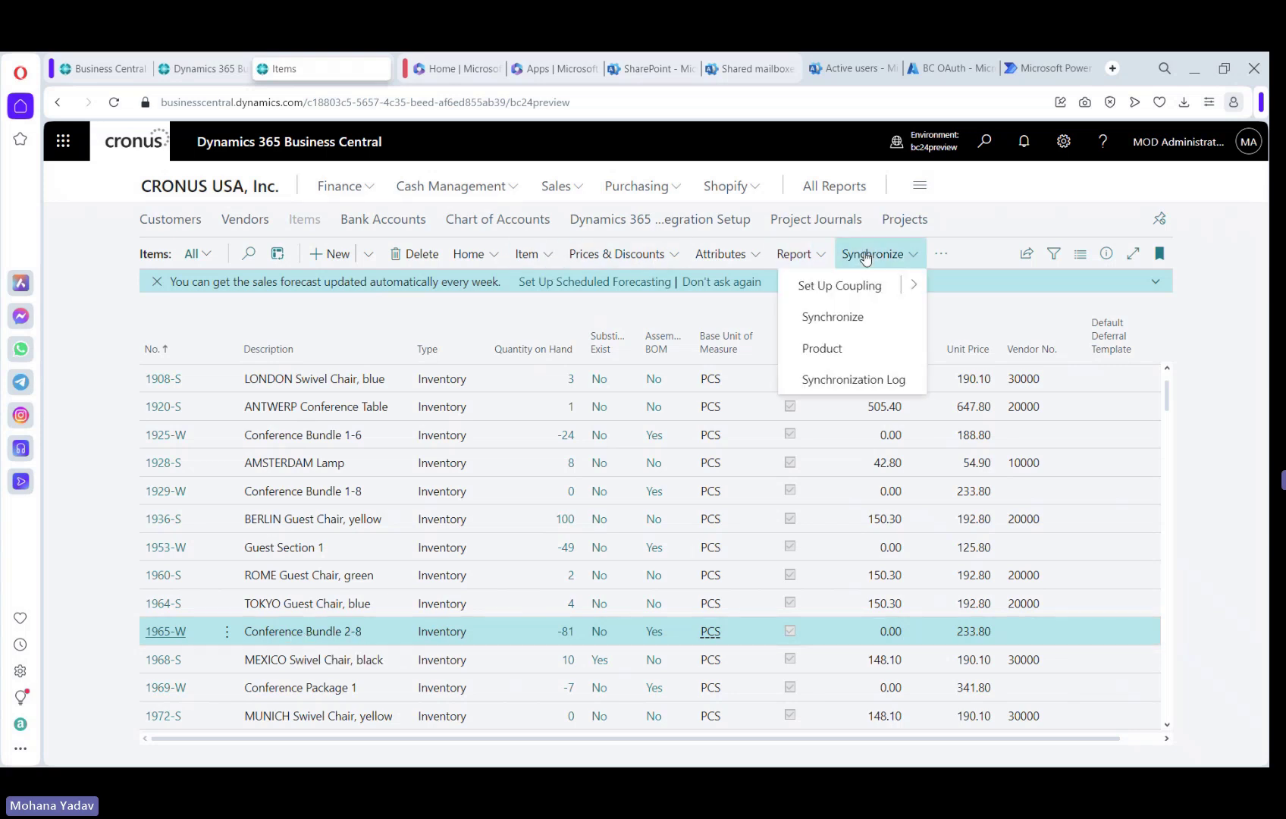
click(841, 318)
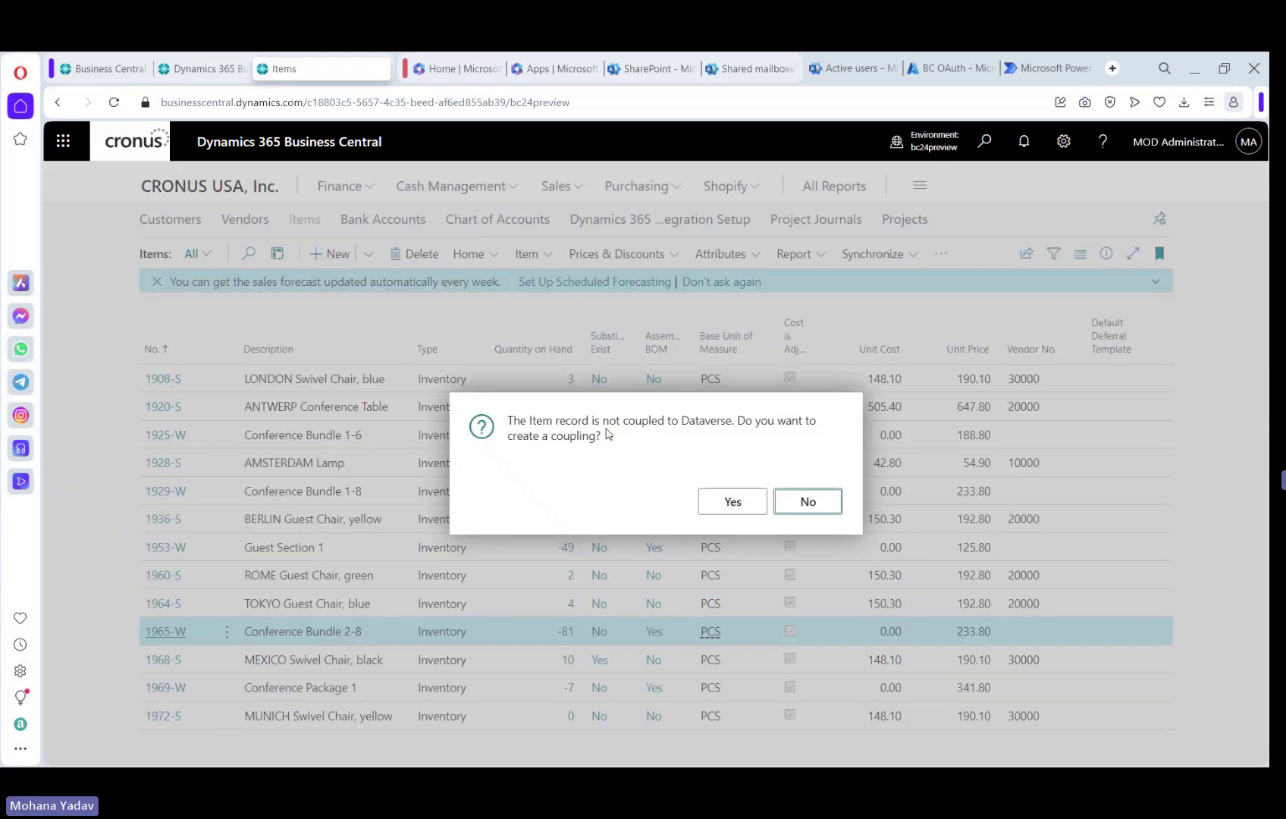
key(shift+Tab)
key(Return)
click(832, 359)
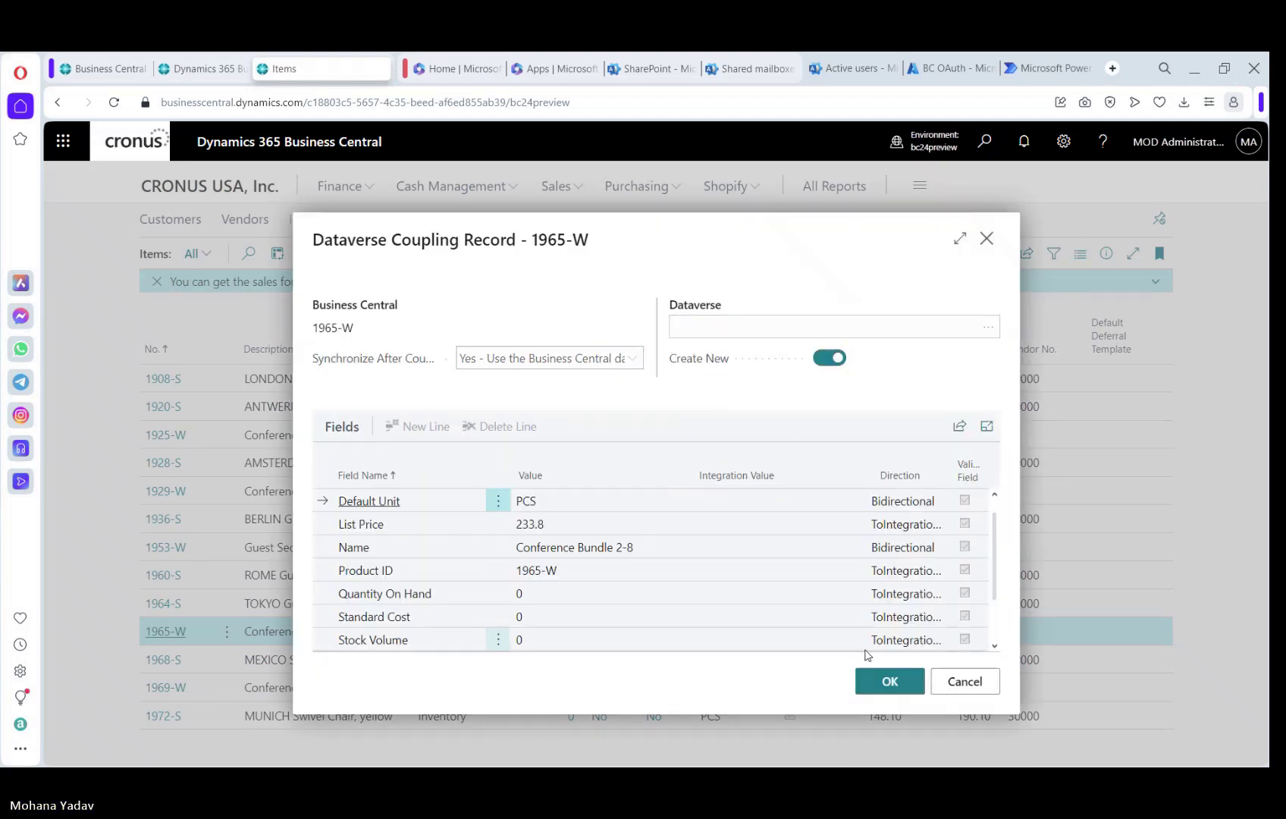
click(885, 679)
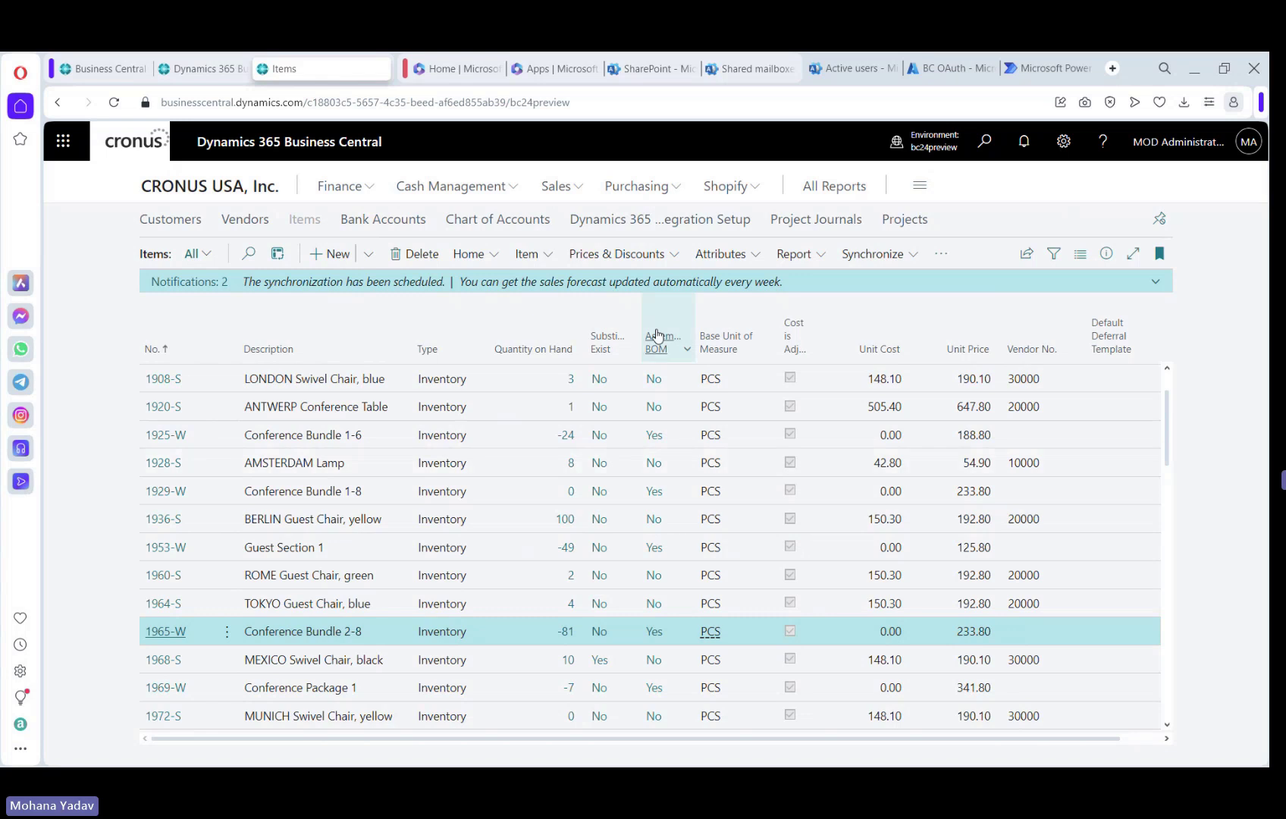
- Open the Dataverse product coupled to Conference Bundle 2-8 and display its Field Service details
click(864, 256)
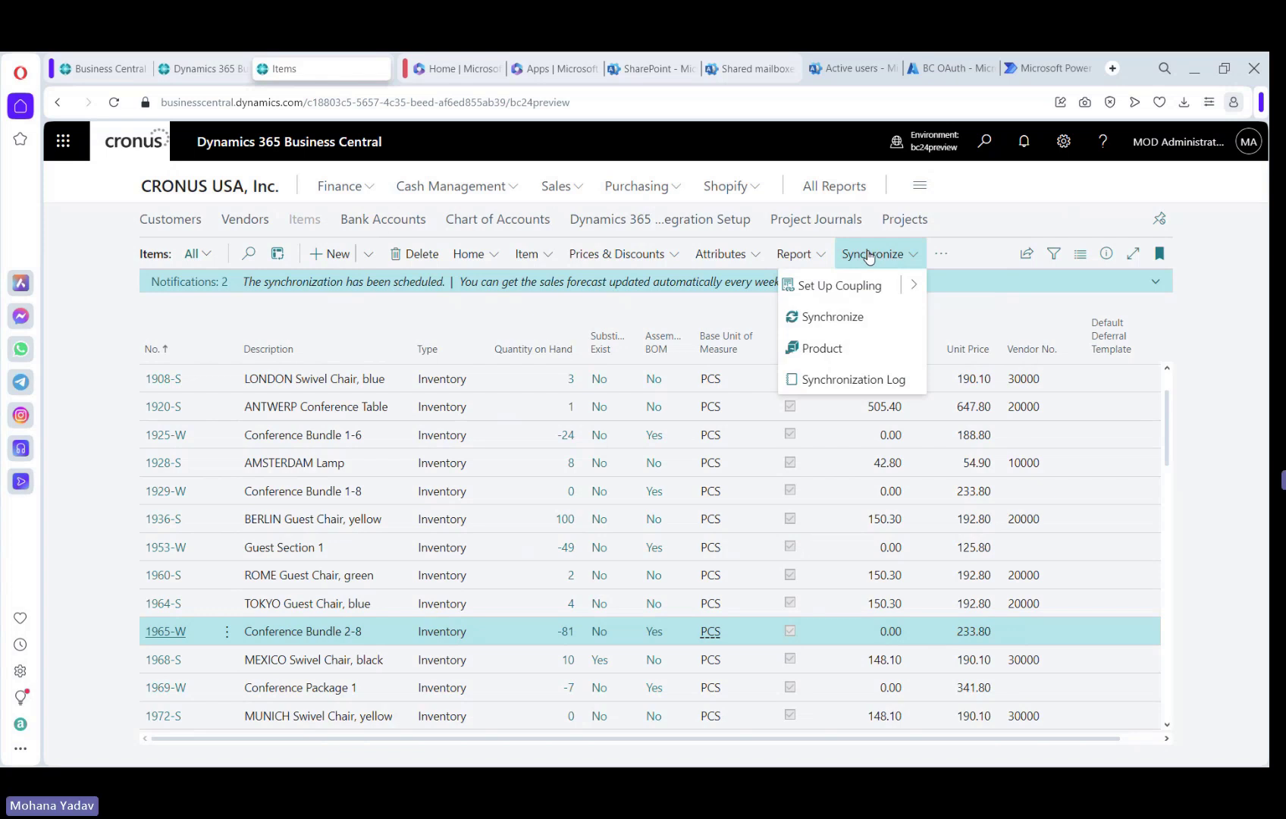
click(846, 347)
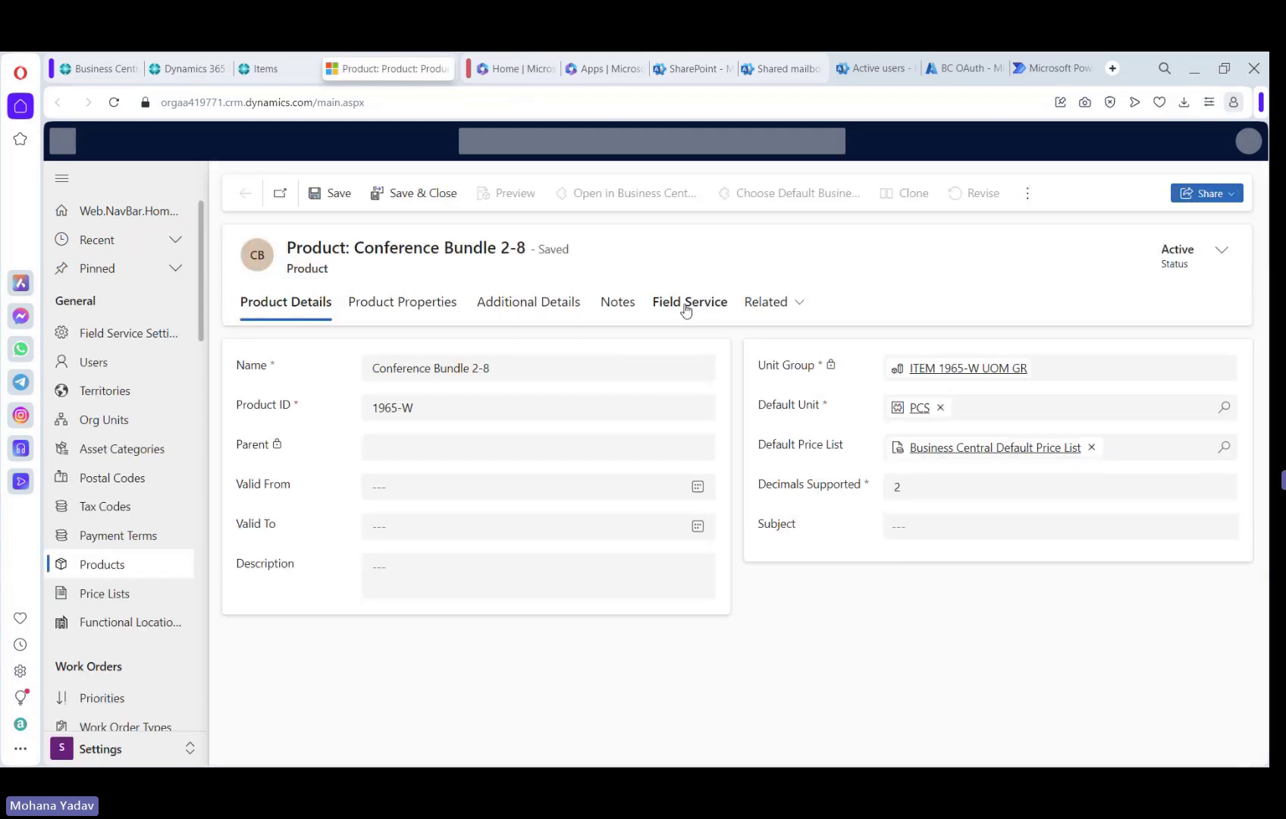
click(686, 307)
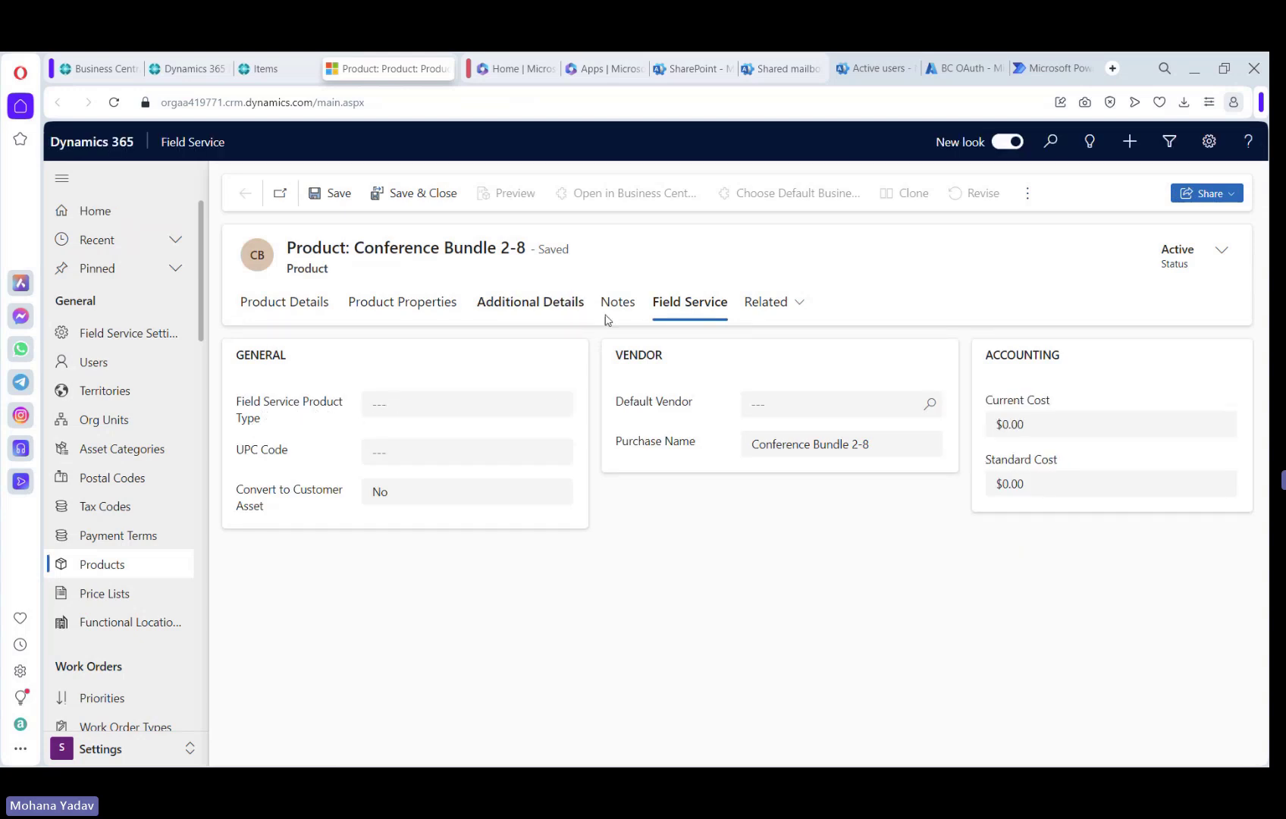
- Set the Field Service Product Type of Conference Bundle 2-8 to Inventory, then save and close the product
click(431, 410)
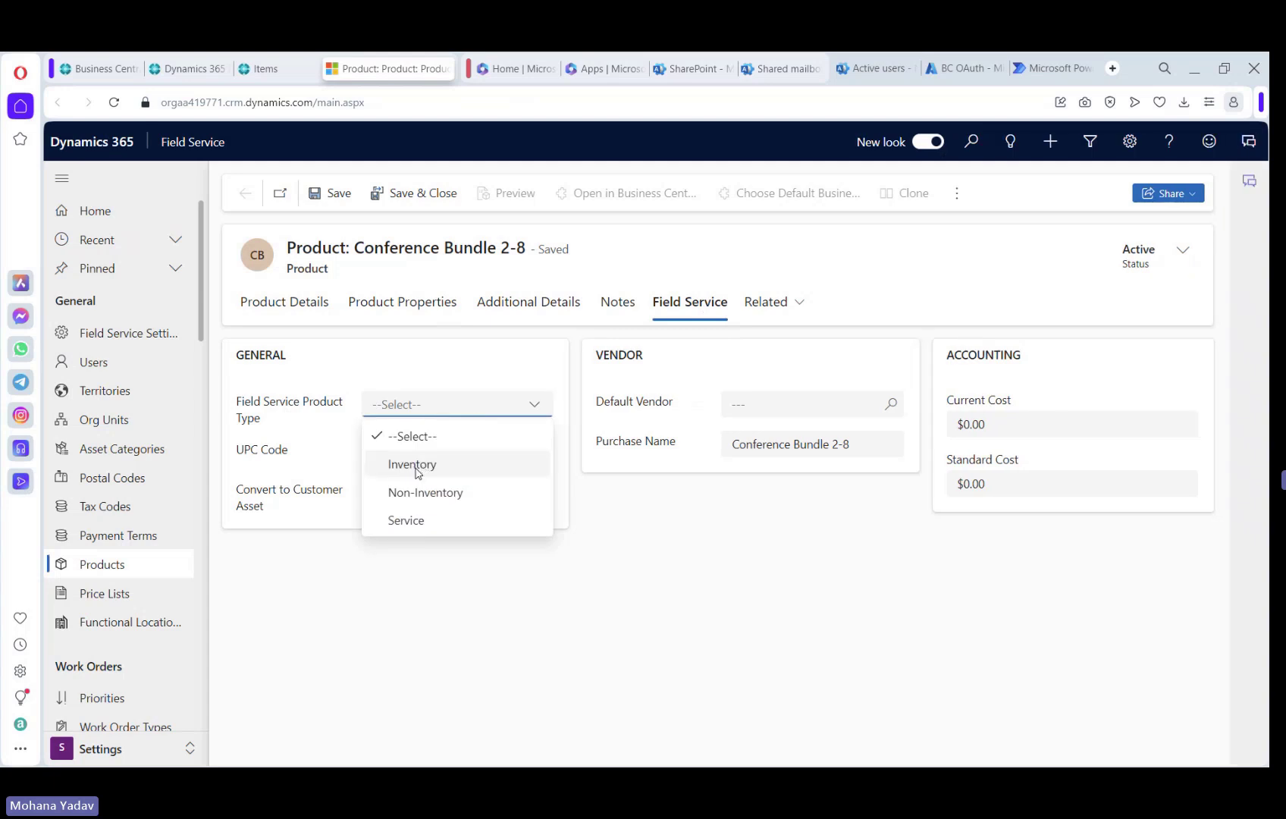
click(415, 474)
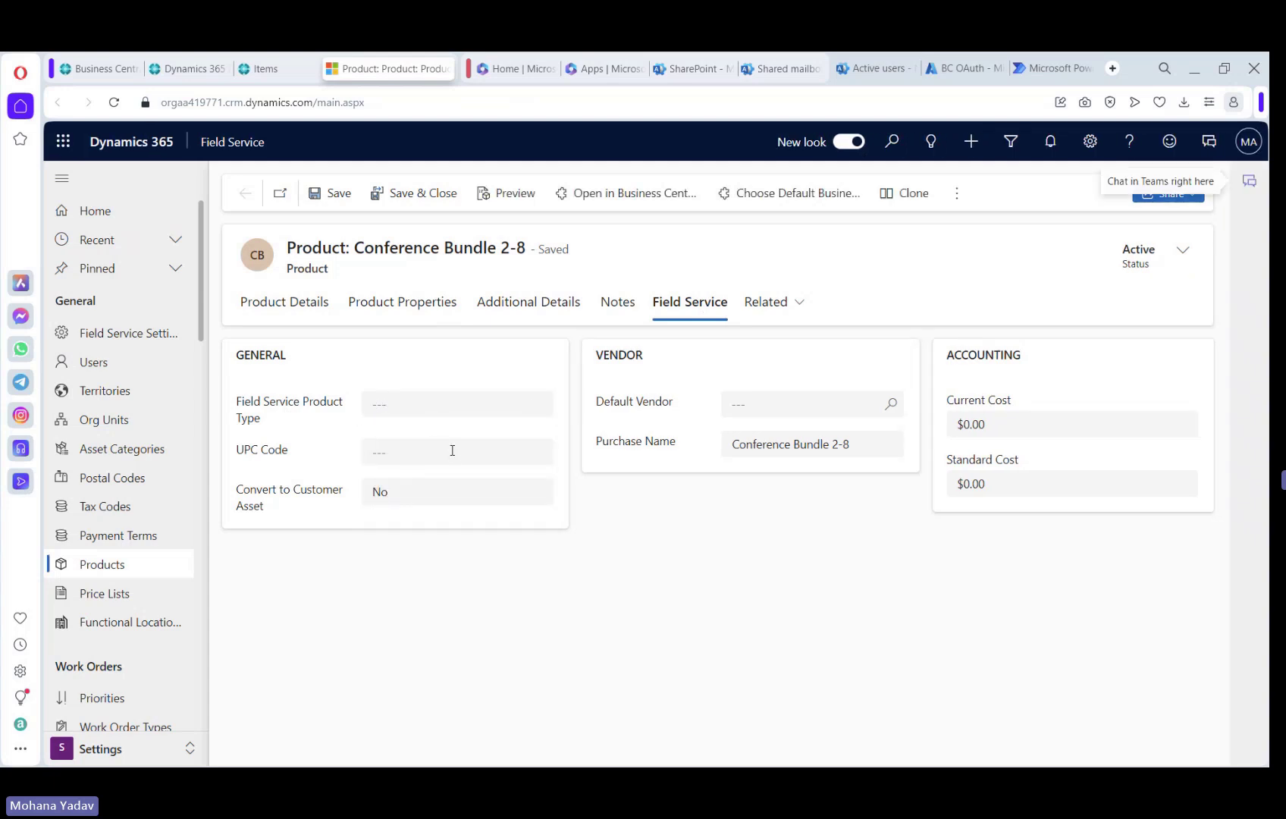
click(430, 412)
click(408, 461)
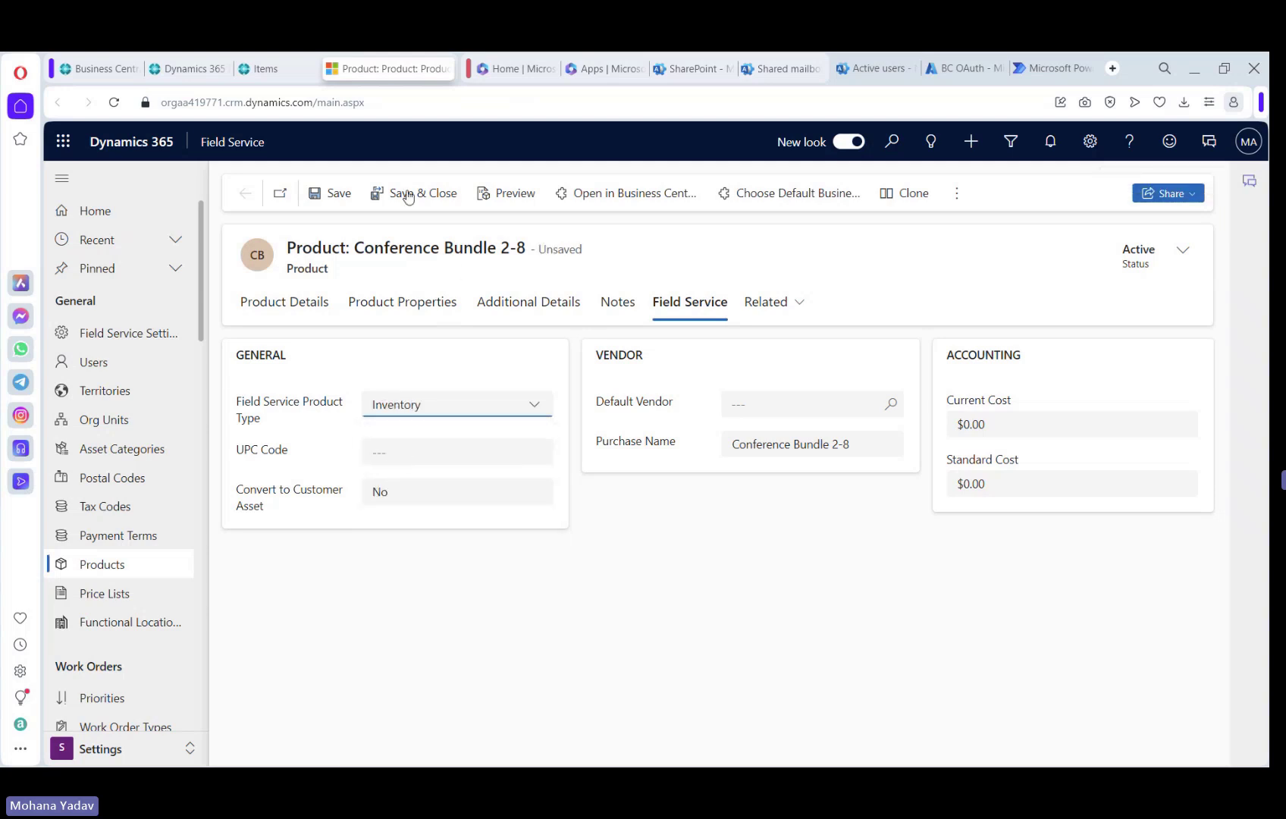
click(419, 408)
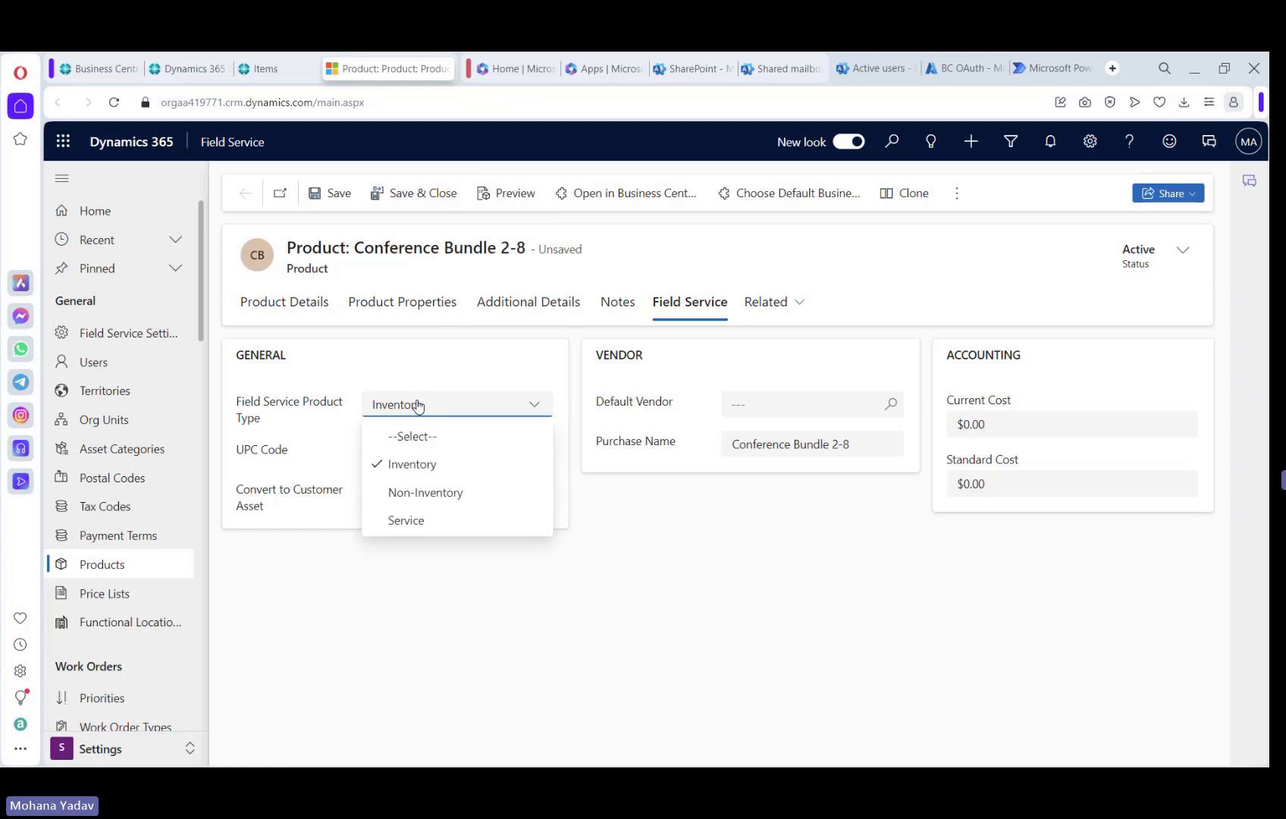
click(419, 408)
click(418, 407)
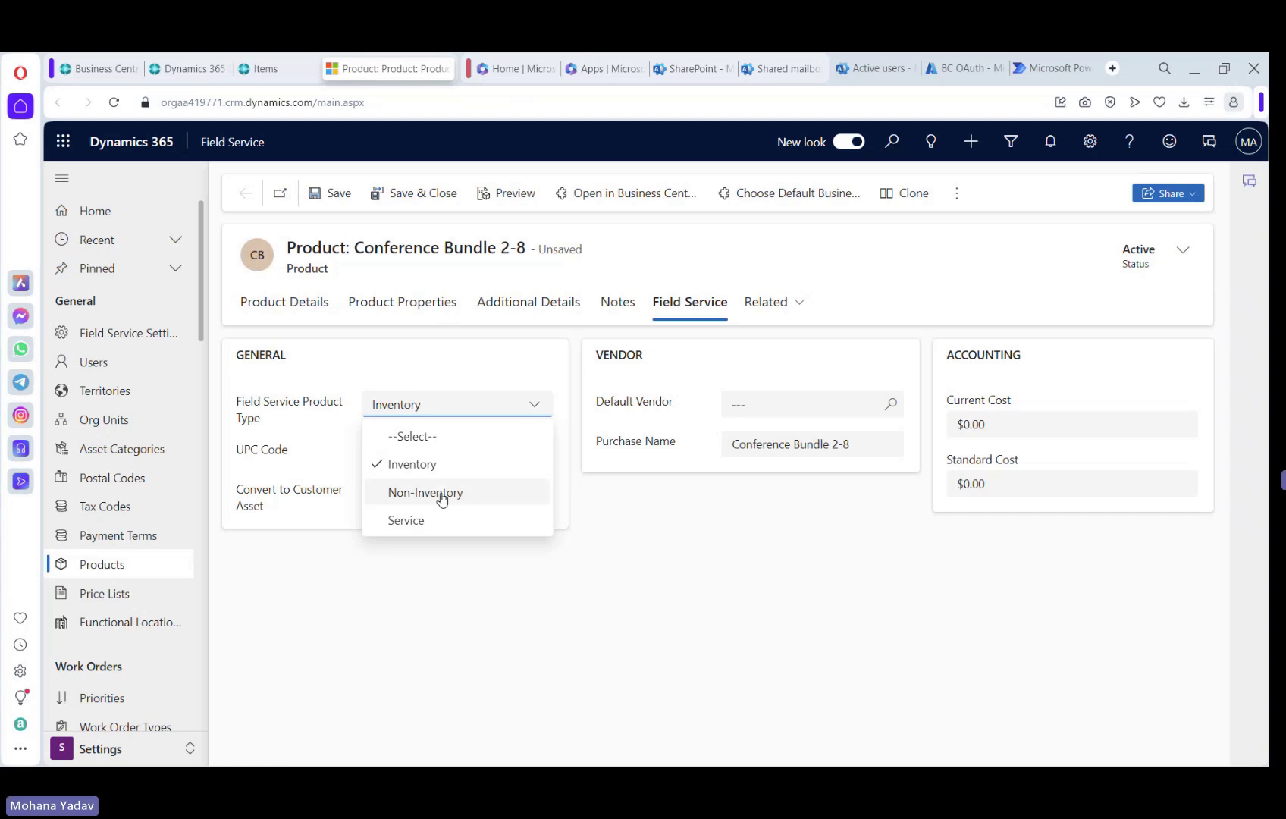
click(328, 581)
click(424, 195)
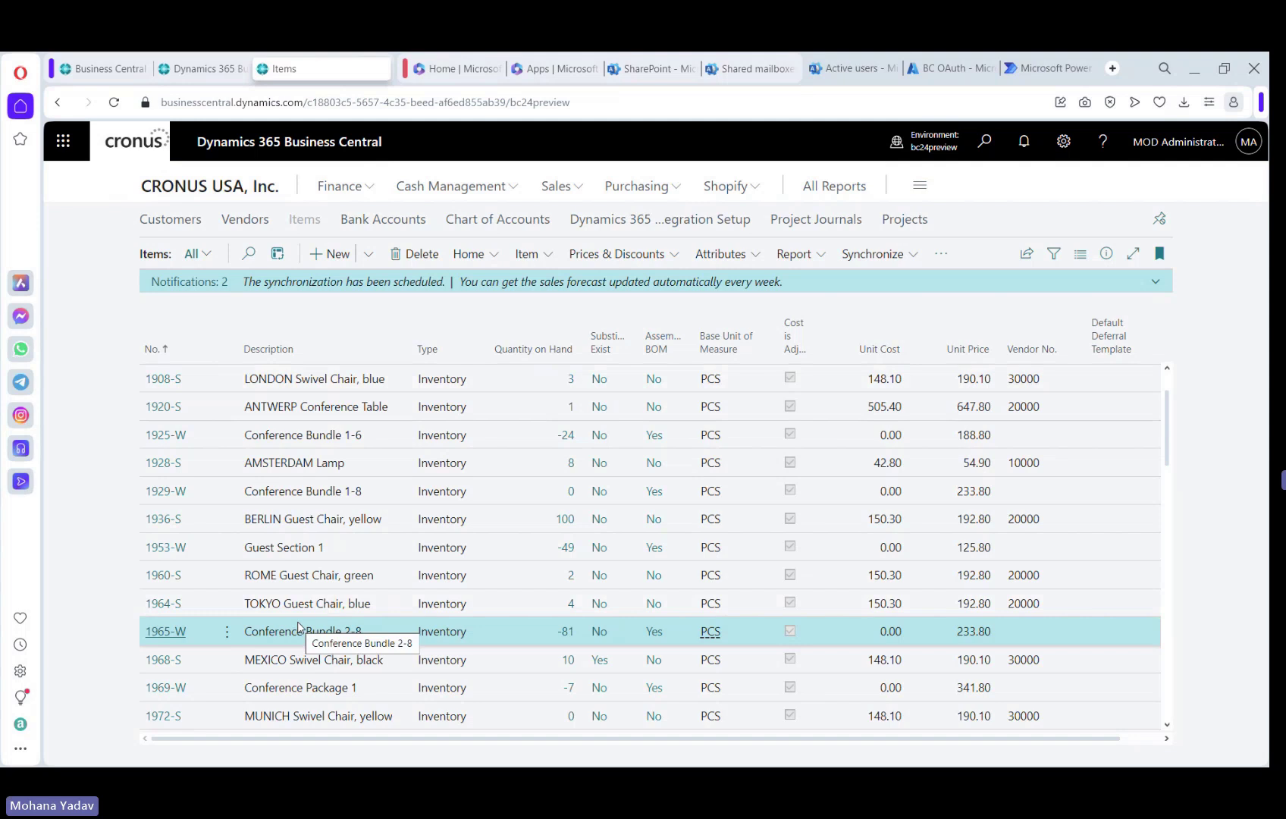
- Return to the Business Central home page, go to the projects list and open the task lines of JOB00020 Decorate Conference Room
click(220, 191)
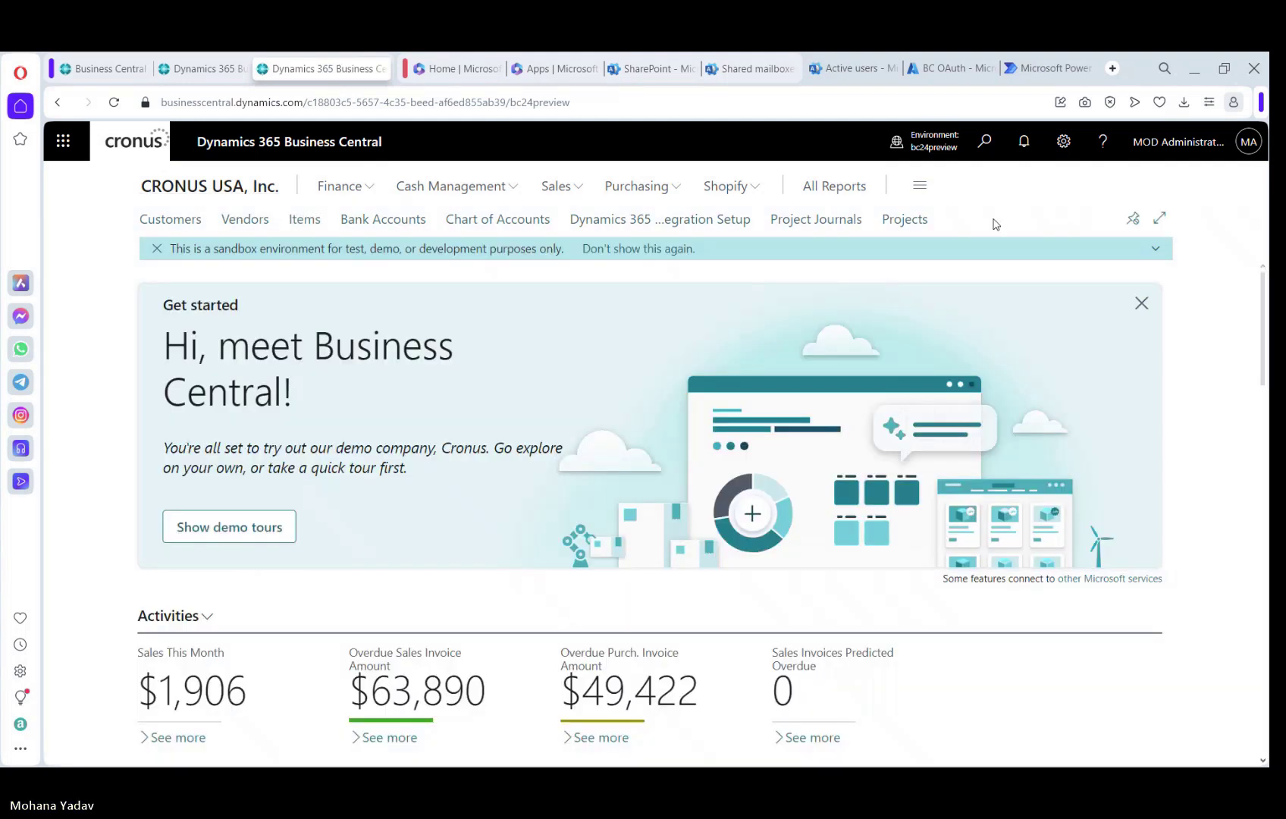
click(905, 219)
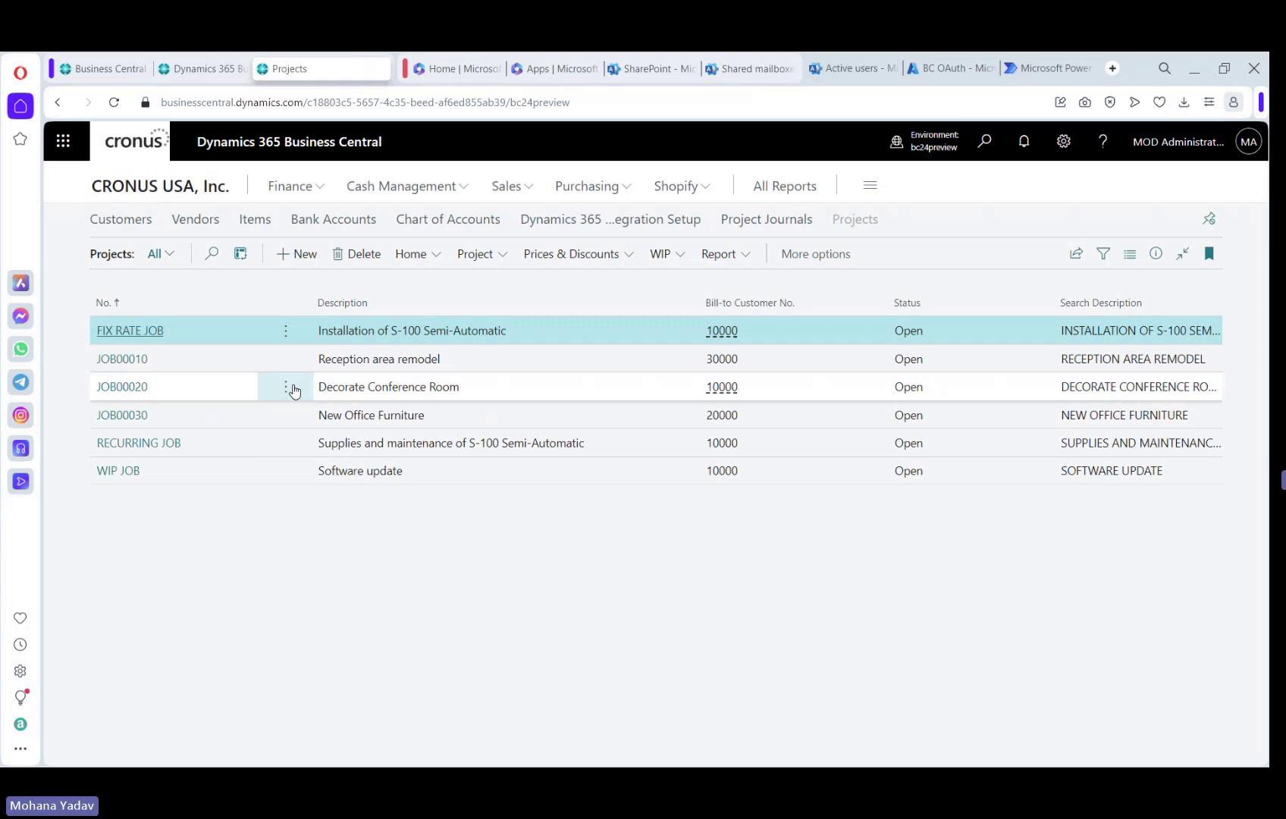
click(371, 388)
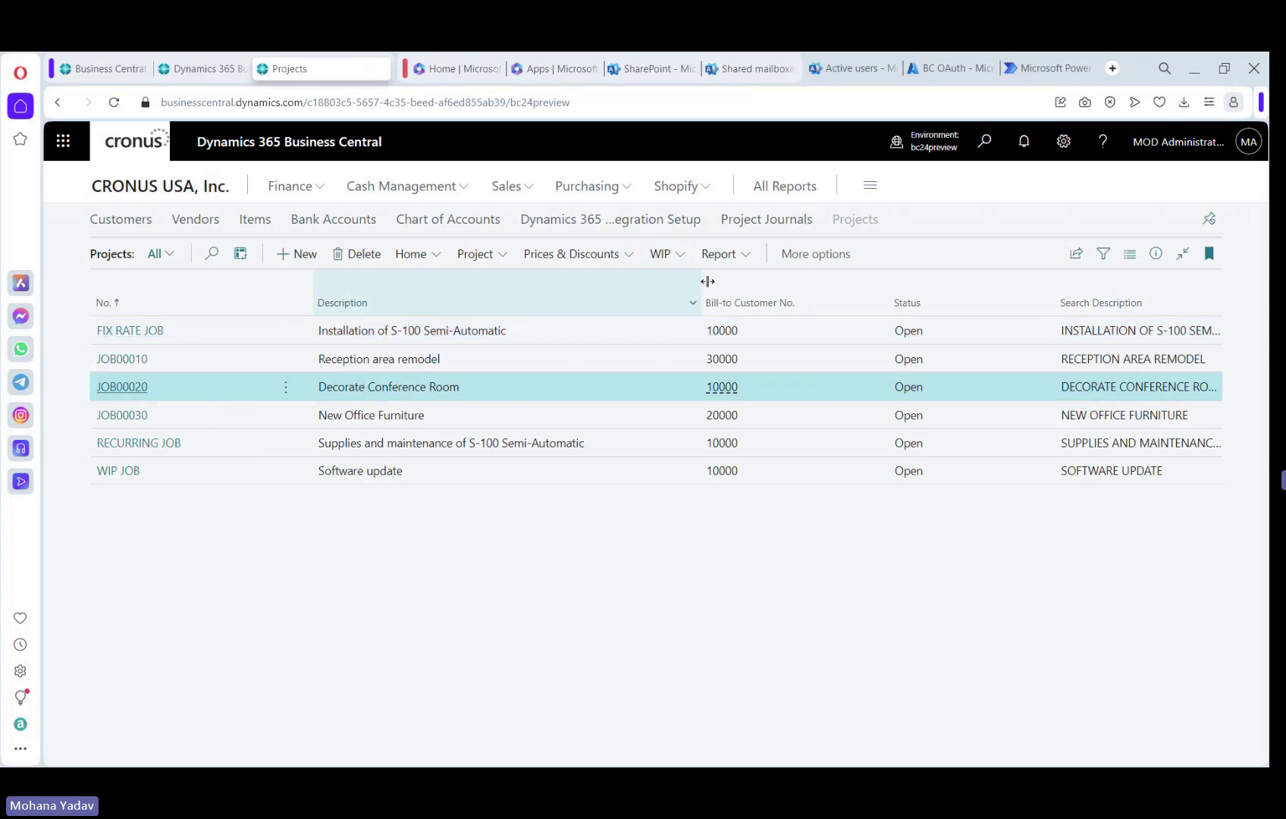
click(484, 257)
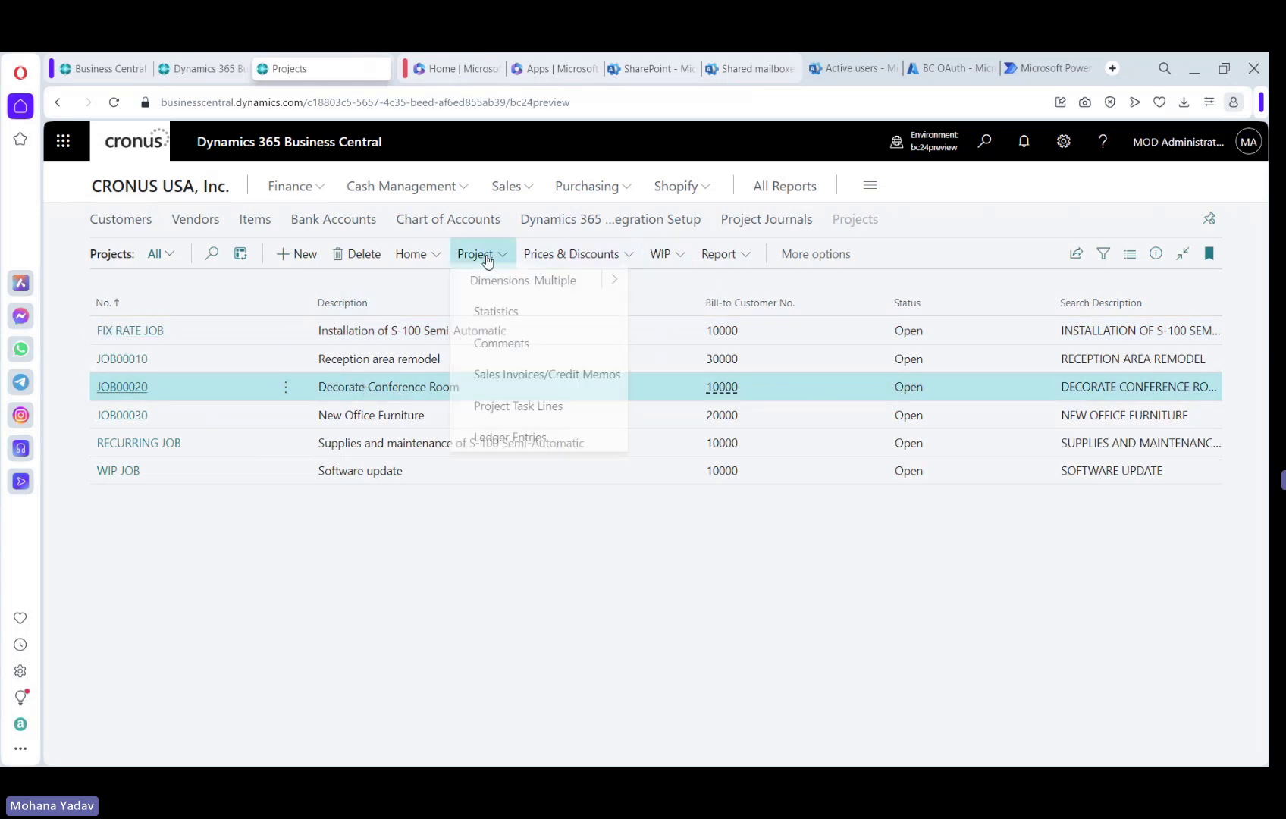
click(523, 411)
- Open the project task card for task 300, Deliver table, other furnishings
click(345, 389)
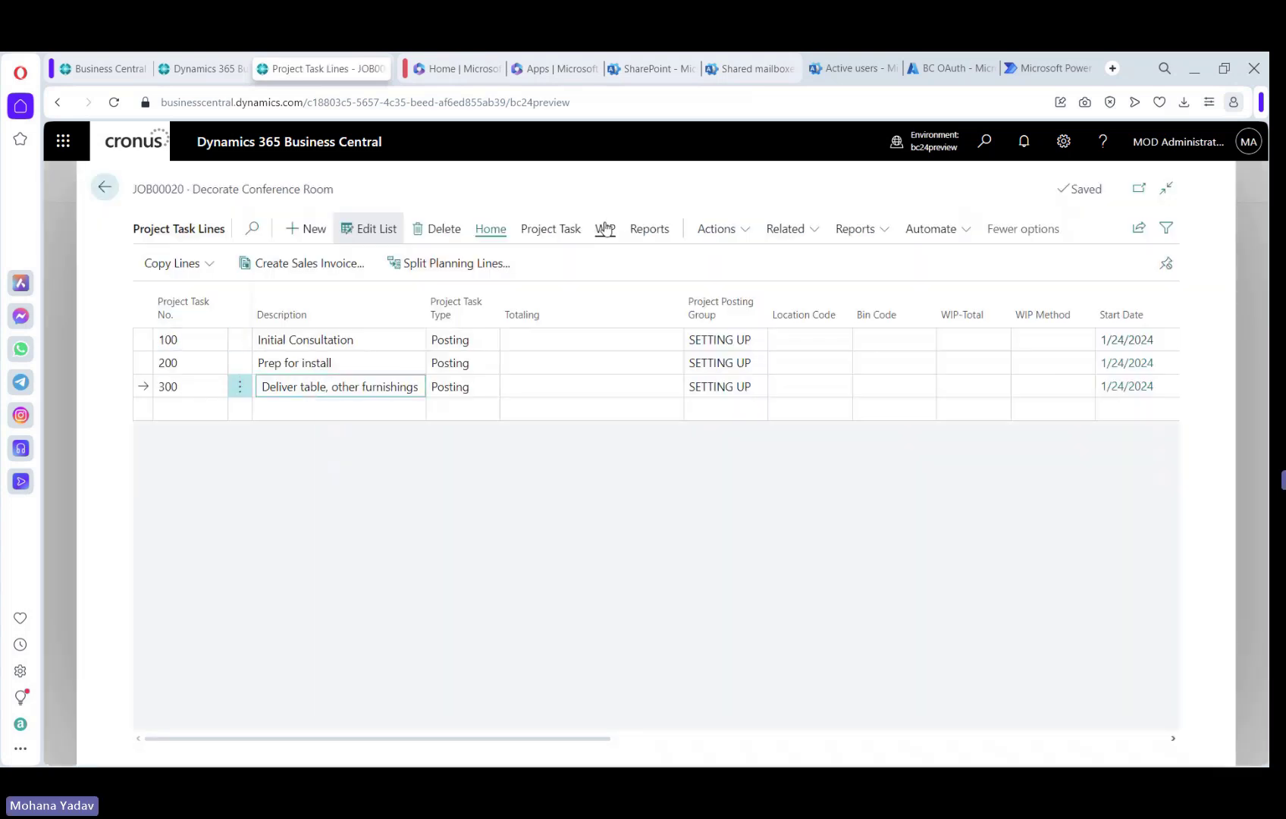
click(561, 230)
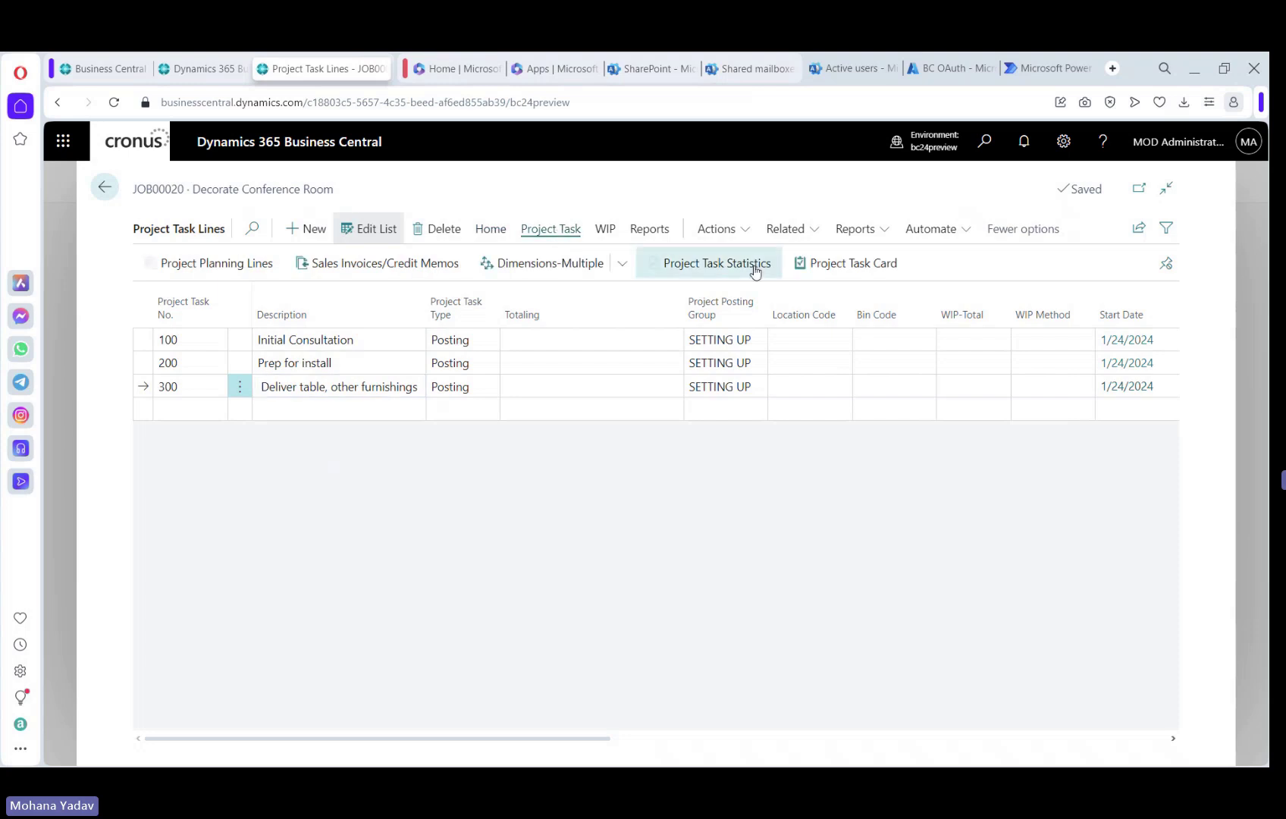
click(850, 261)
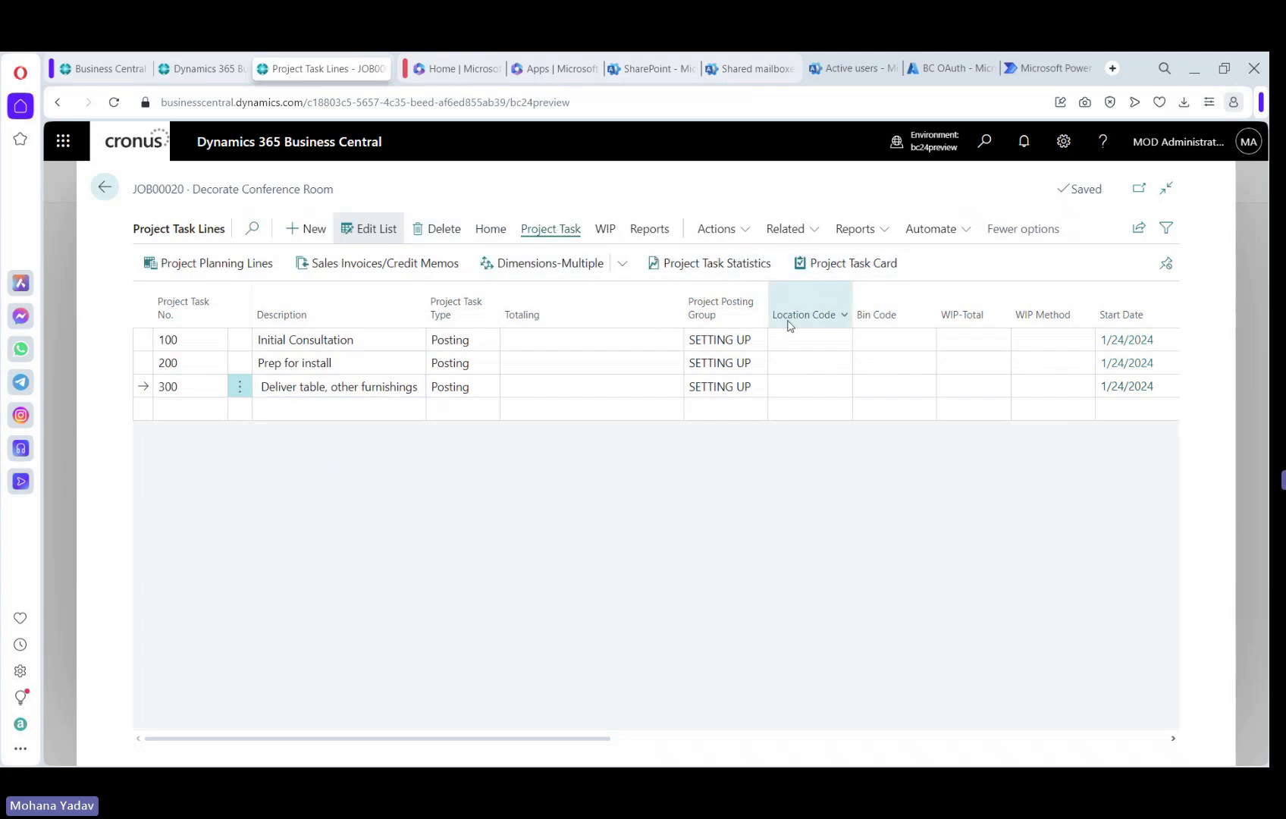
- Review the Field Service options on the project task card and open the corresponding project task in Field Service
click(242, 266)
mouse_move(315, 337)
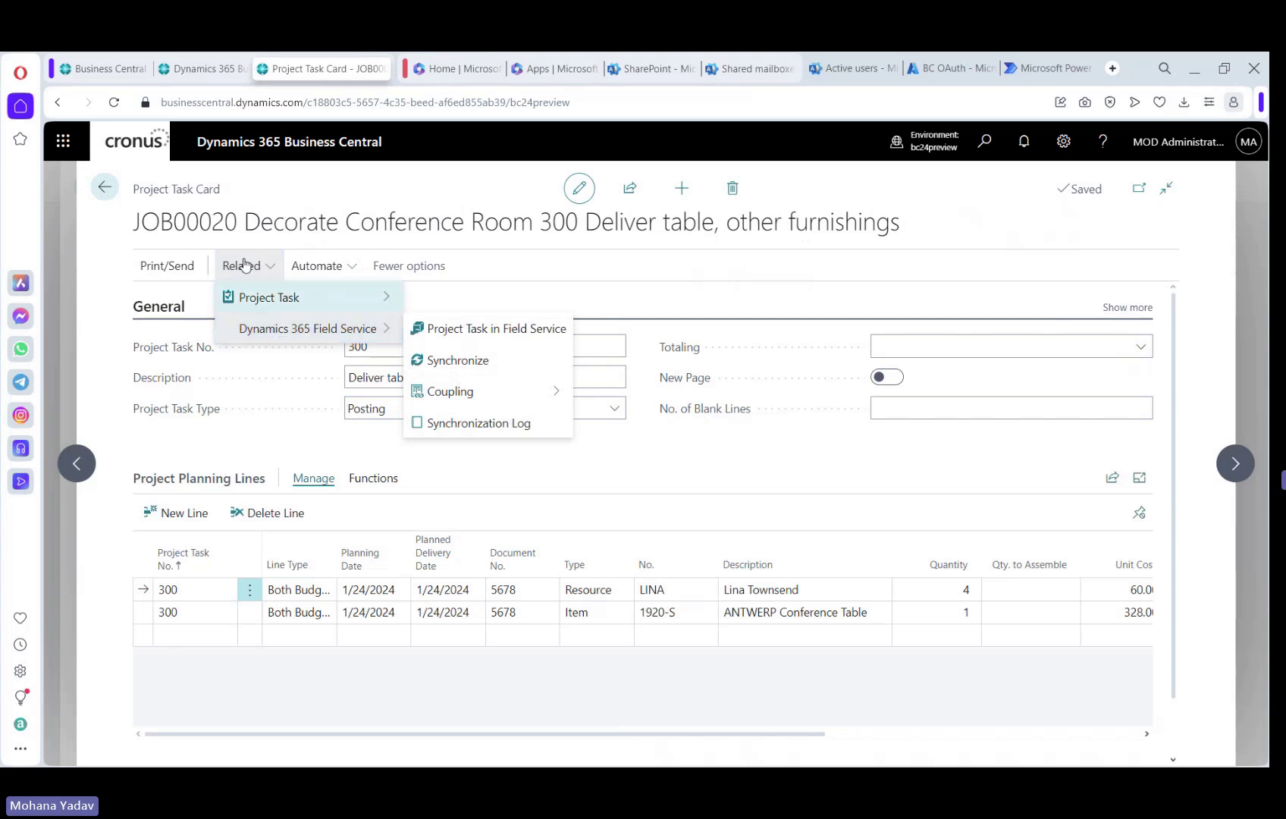
click(360, 429)
click(417, 383)
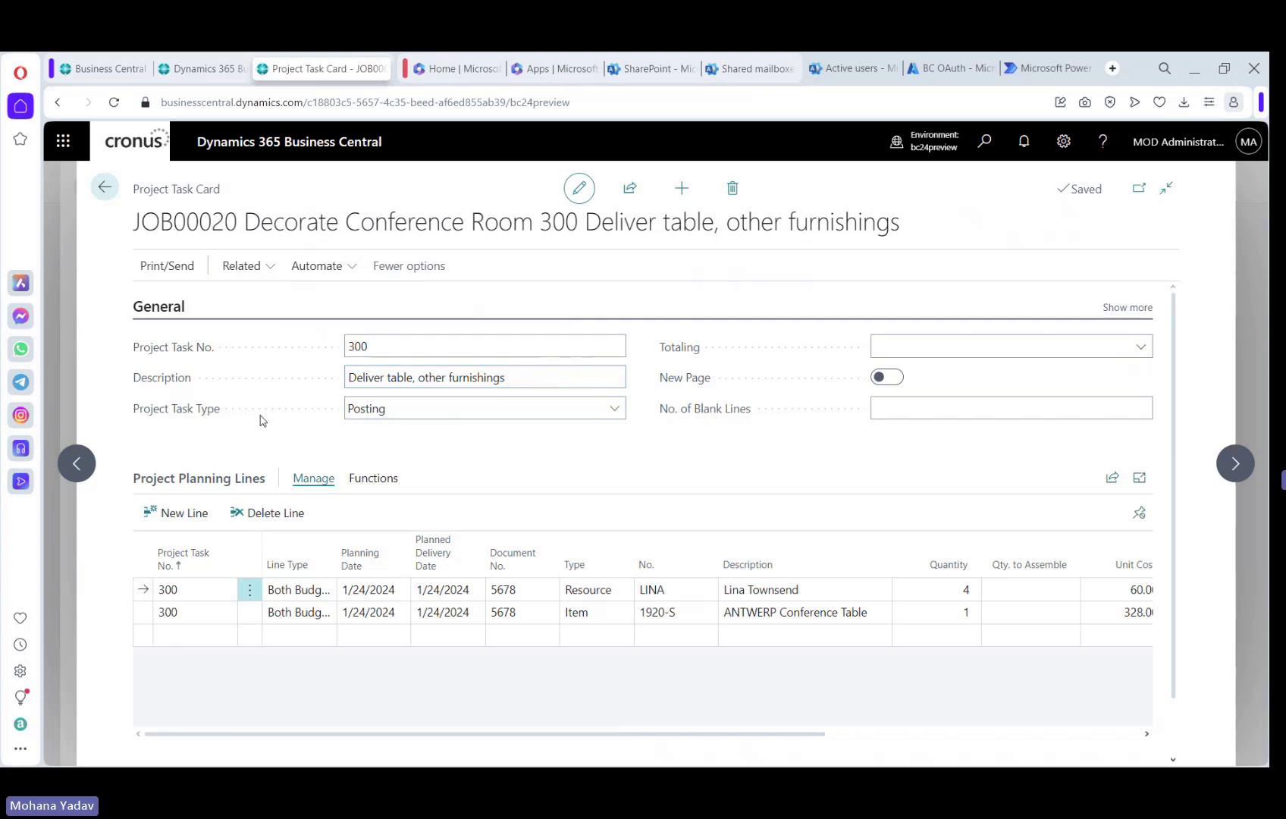
click(243, 269)
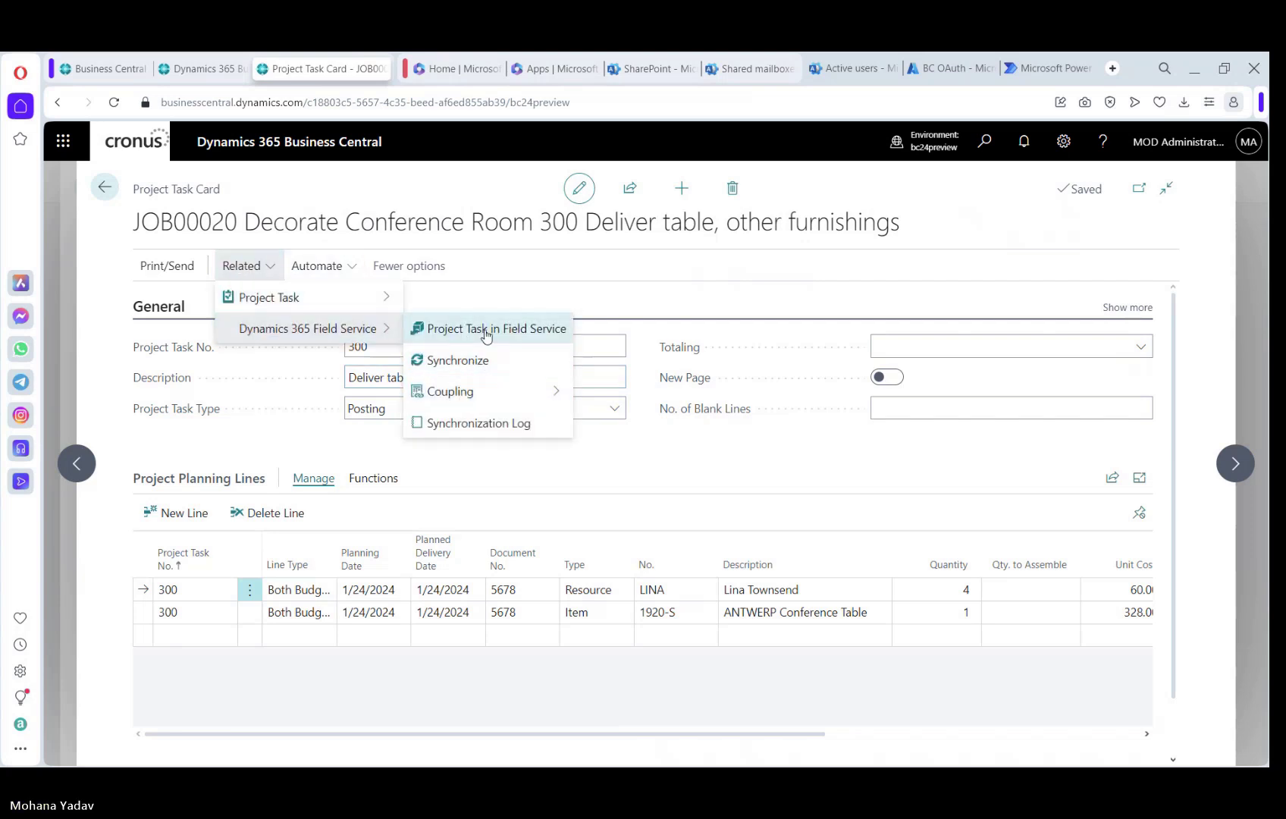
click(498, 329)
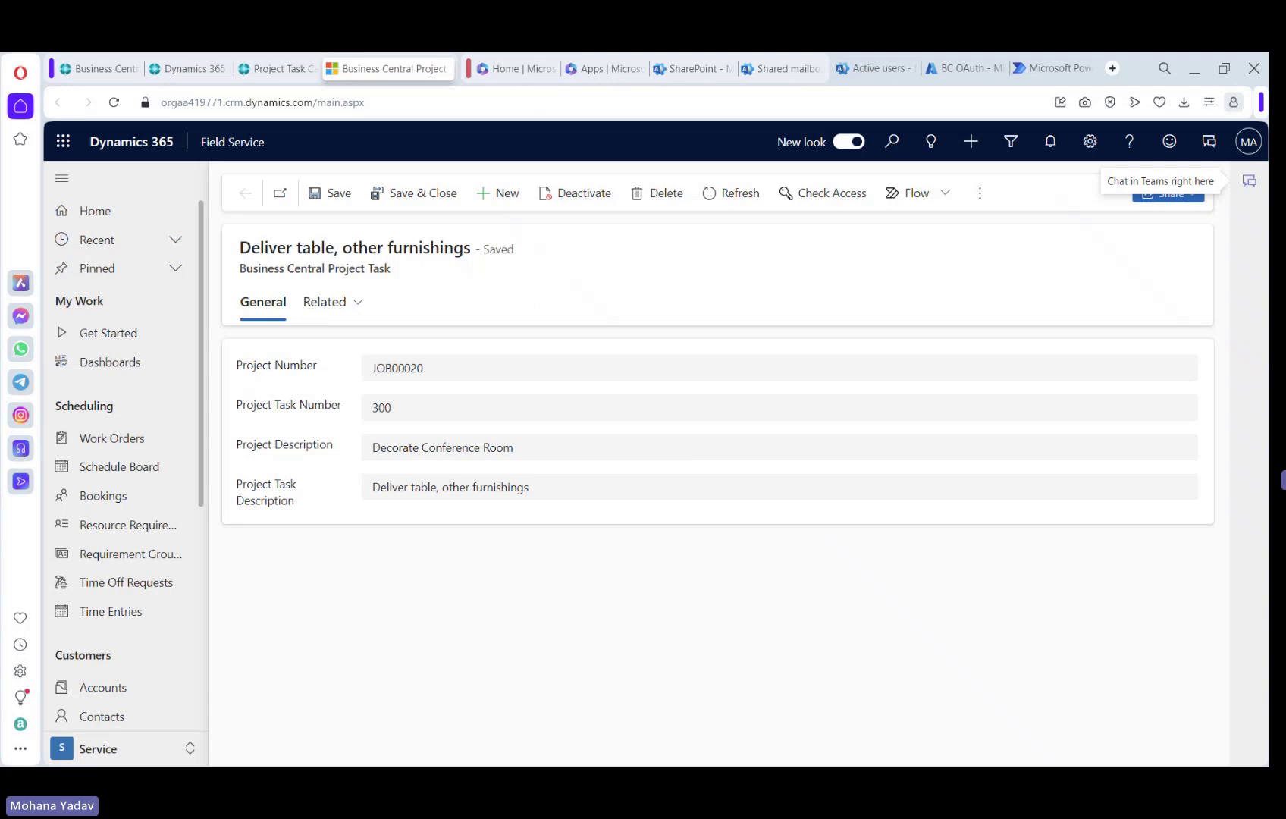
- Show the work orders related to the Deliver table, other furnishings project task and start a new work order
click(332, 302)
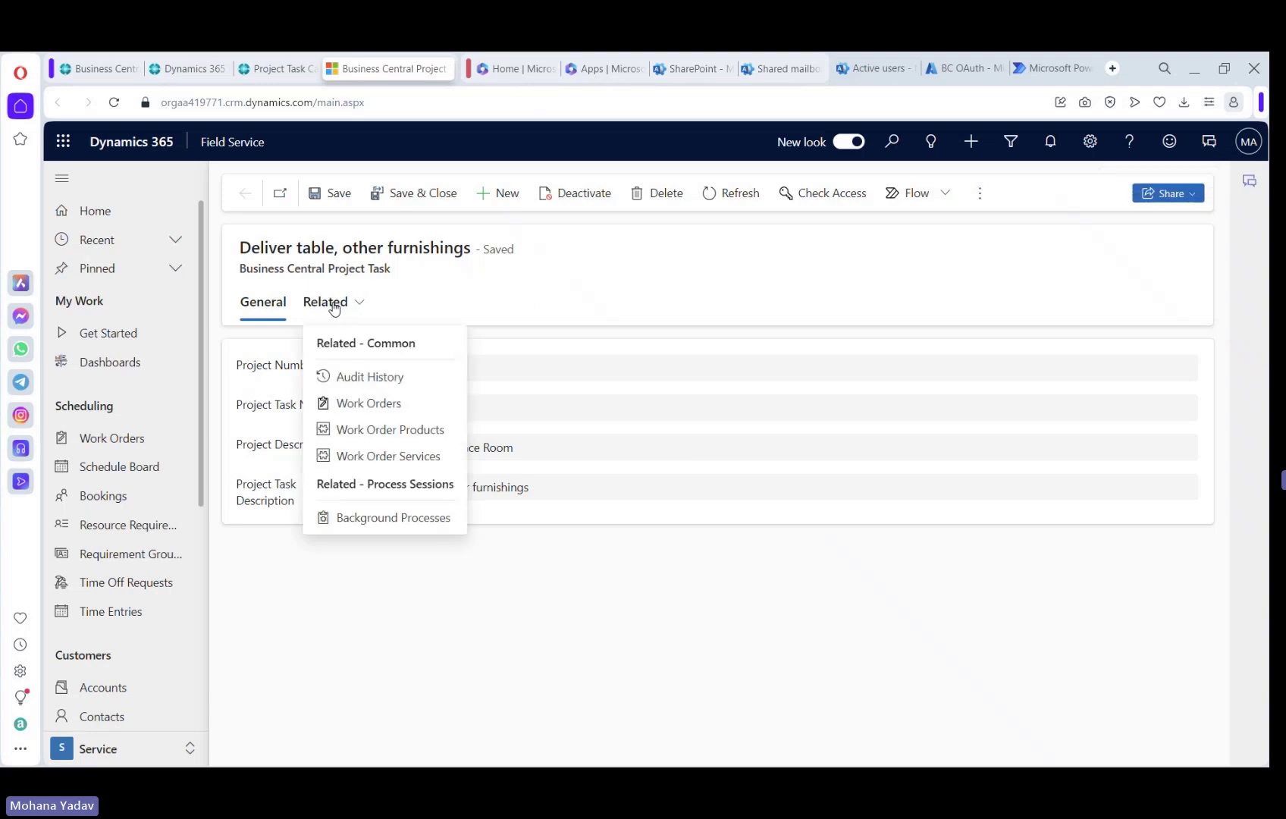
click(364, 403)
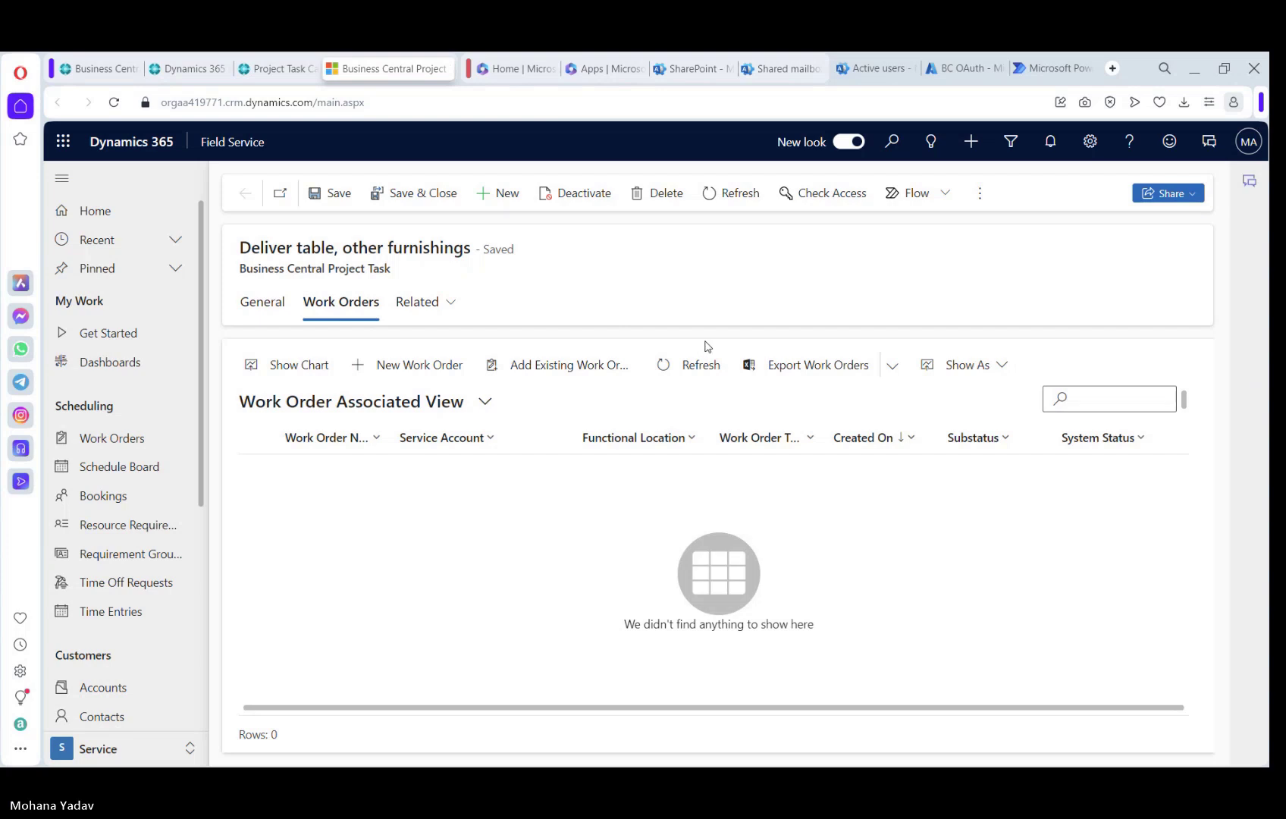
click(410, 373)
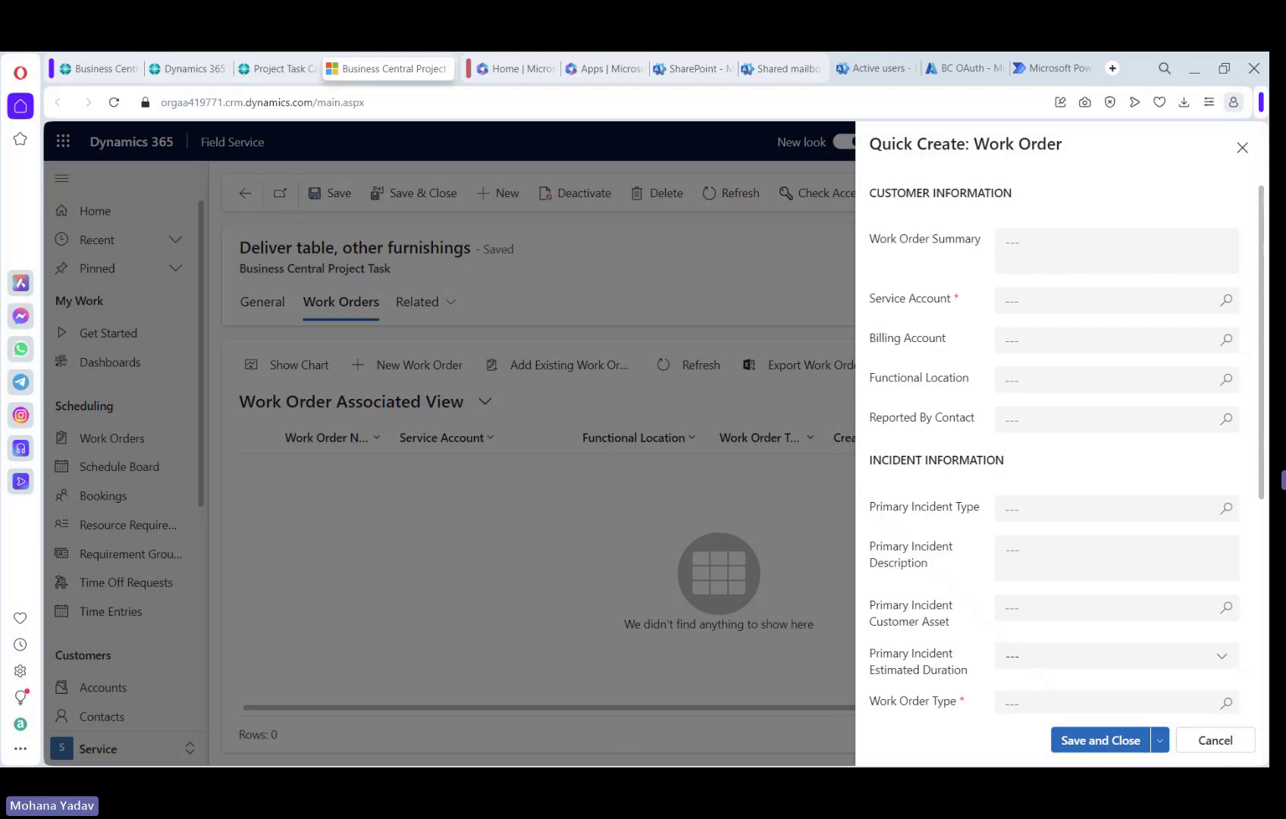
- Enter the work order summary "Delivering the Table" and choose Adatum Corporation as the service account
click(1073, 253)
text(Delivering the Table)
click(1059, 301)
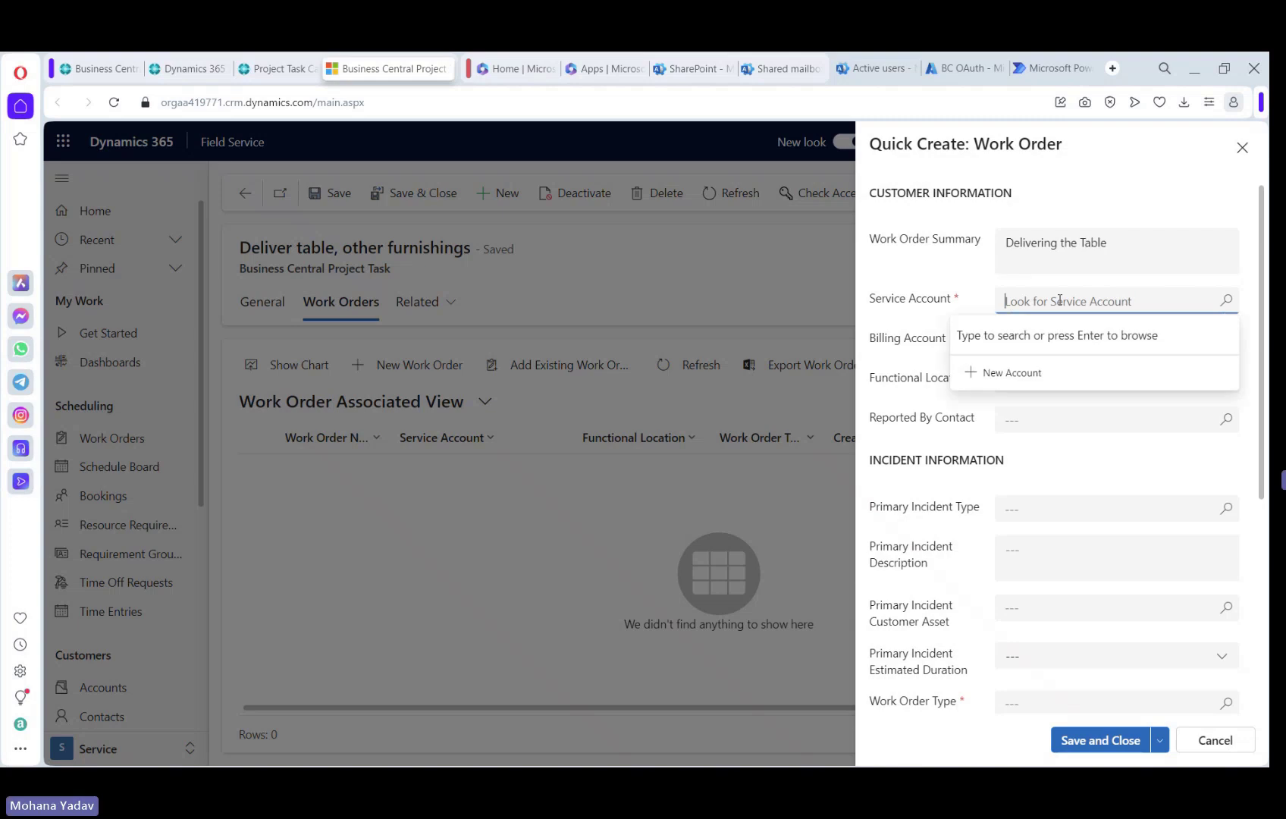
text(ad)
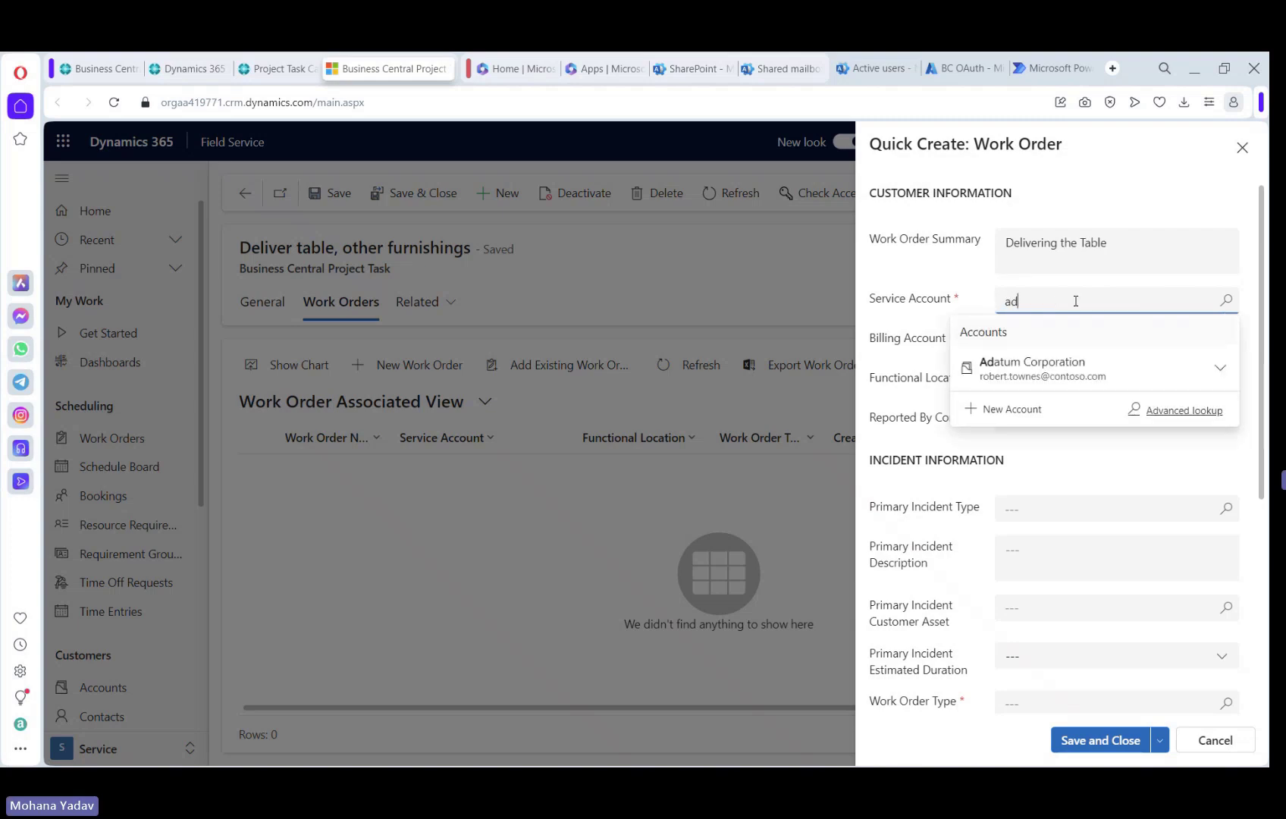
click(1037, 367)
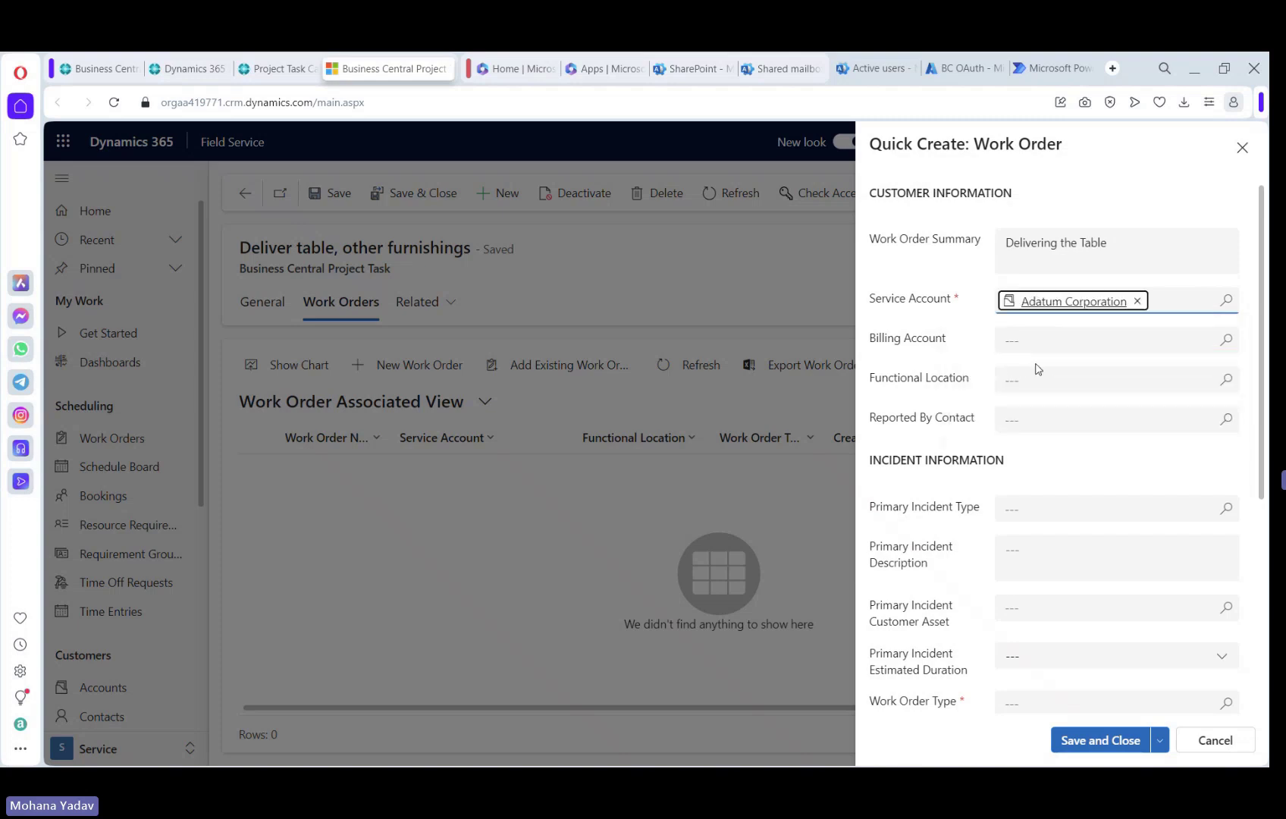
- Set the work order type to New Request for the new work order
scroll(1098, 465, down, 1)
scroll(1098, 465, down, 3)
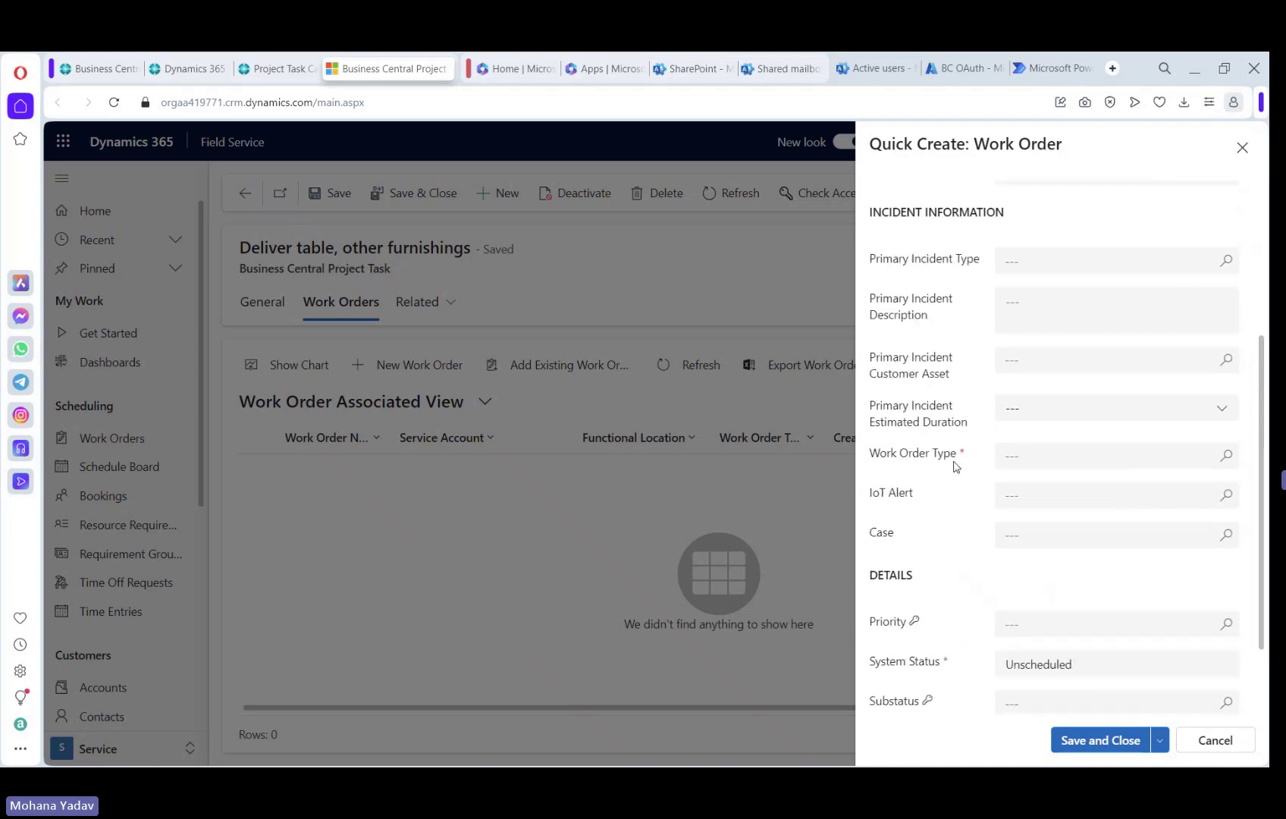
click(1075, 456)
click(1128, 487)
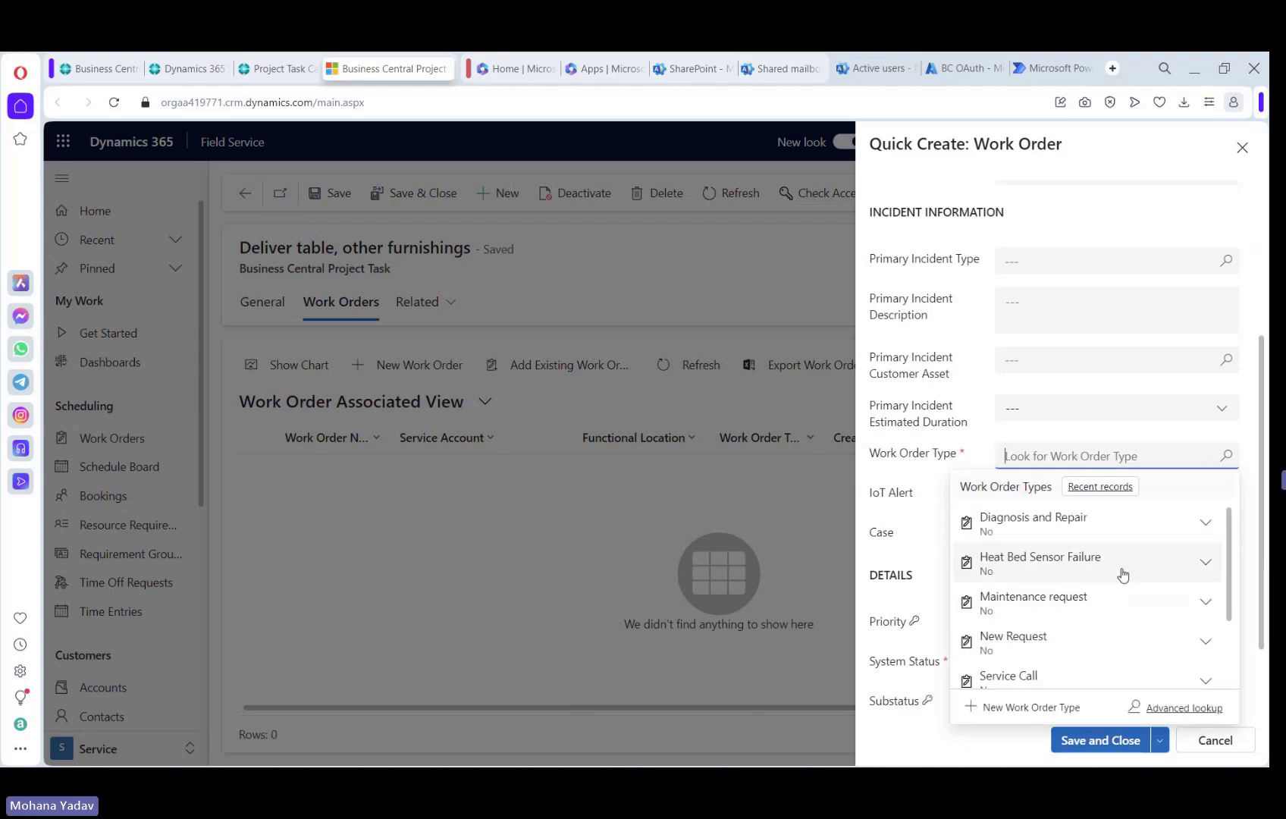
scroll(1124, 574, down, 2)
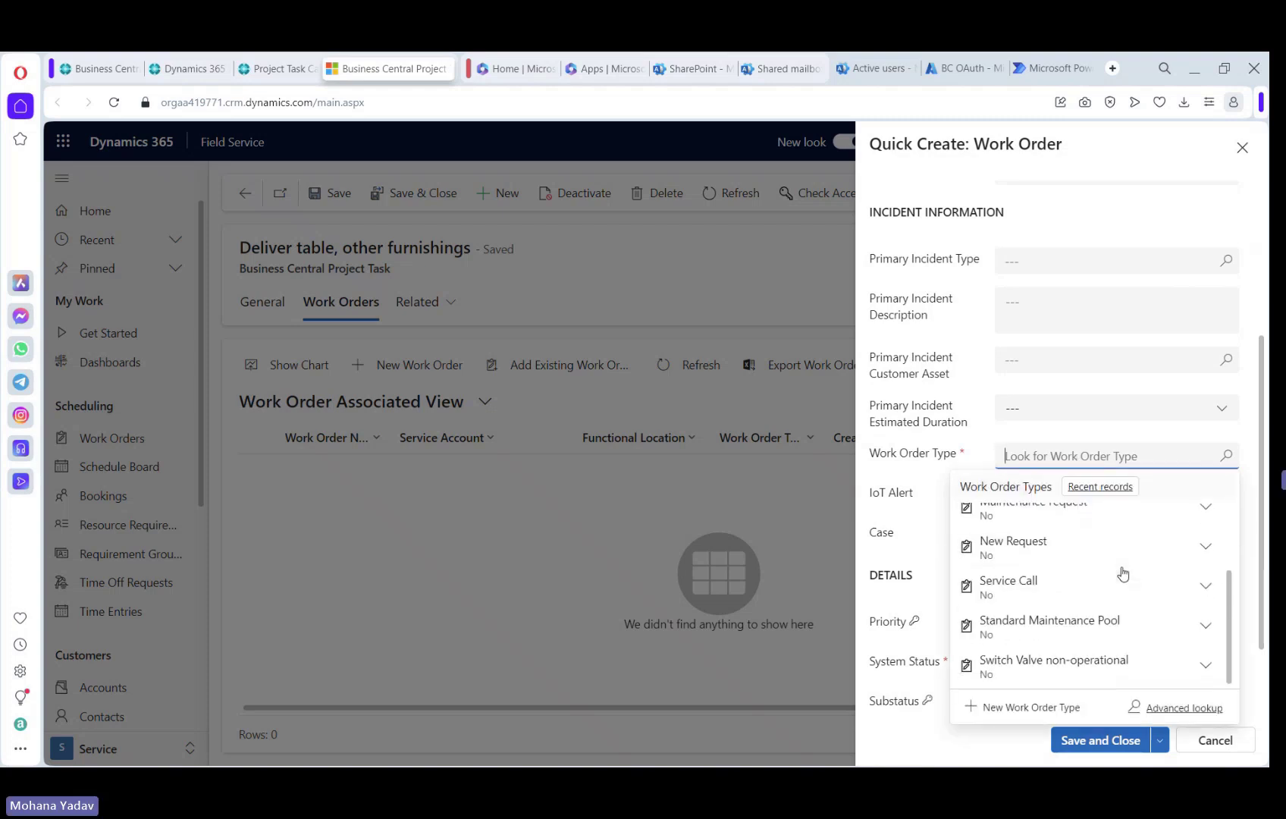
click(1036, 557)
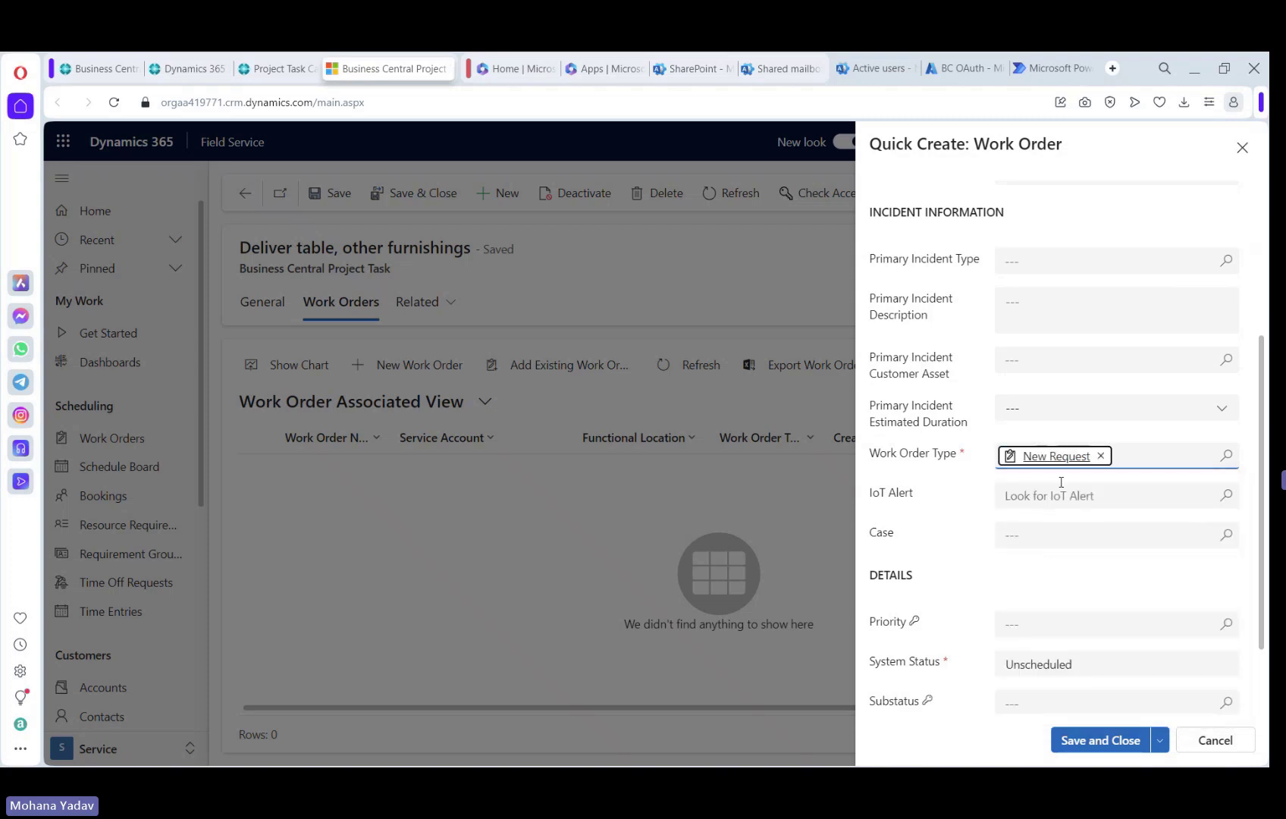
- Choose Business Central Default Price List as the price list, and save and close the new work order
scroll(1091, 548, down, 2)
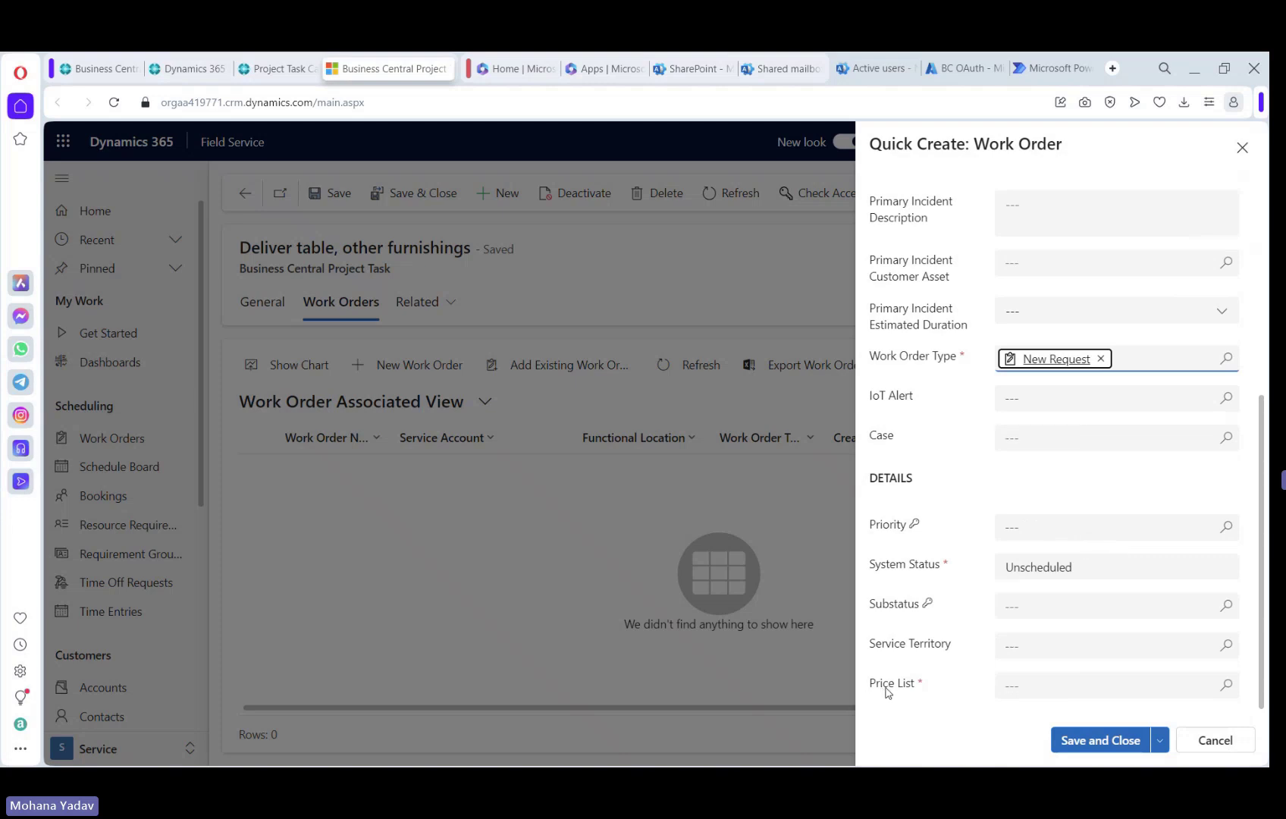
click(1073, 686)
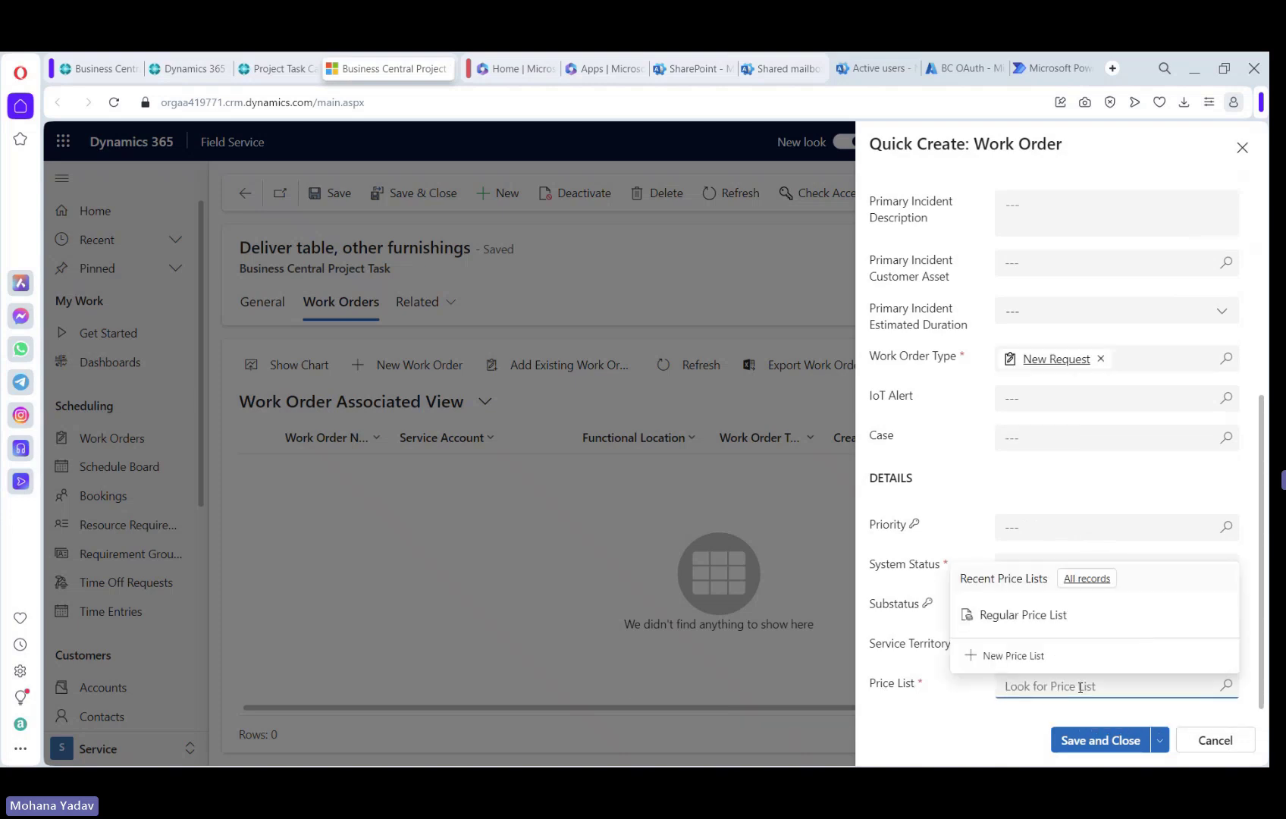
text(busines)
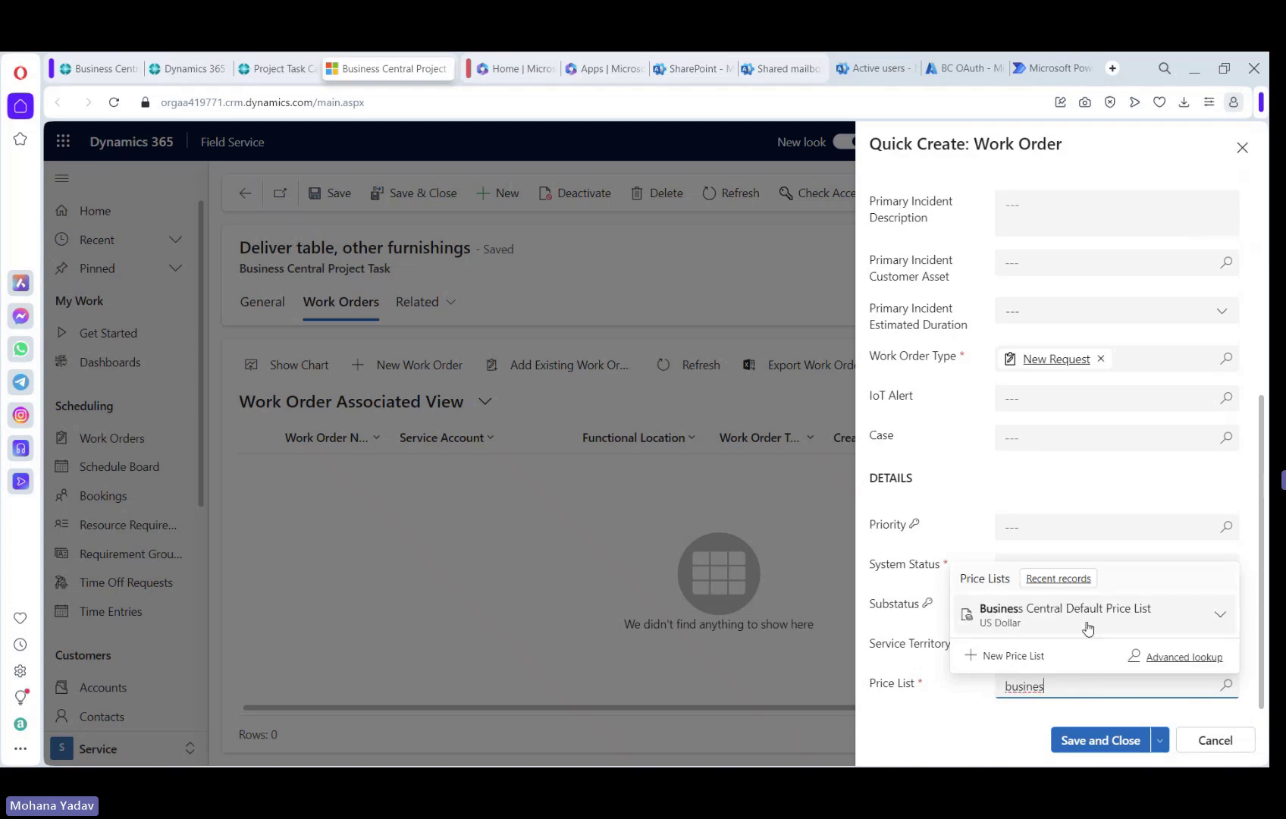
click(1087, 624)
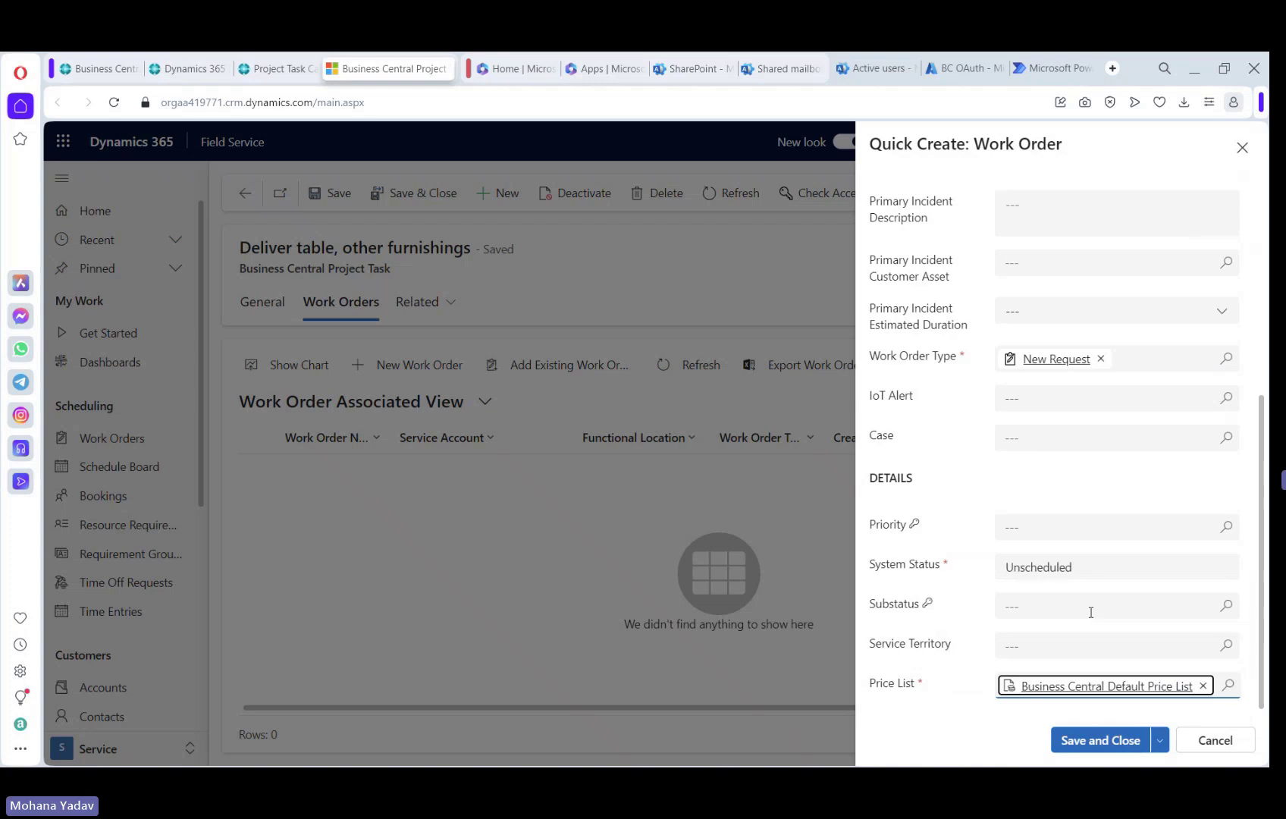
click(1107, 742)
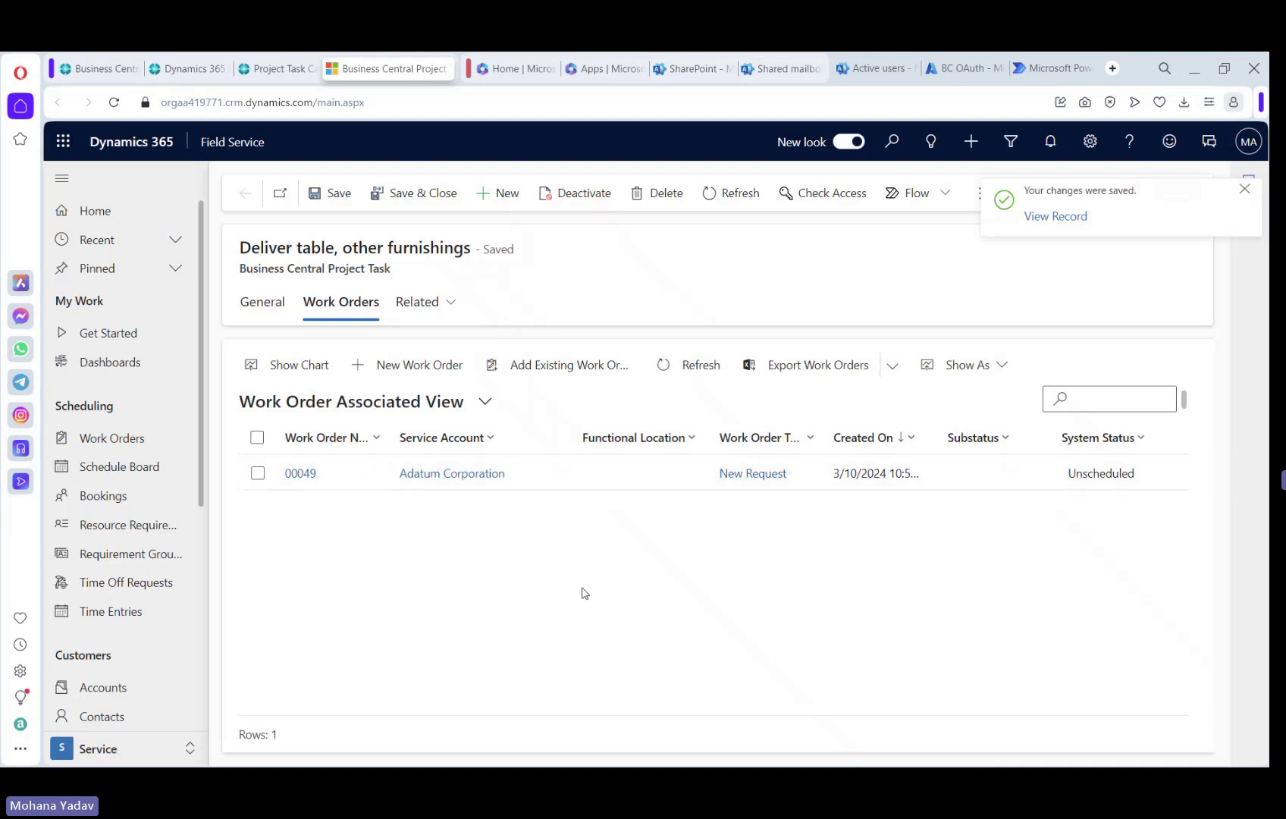
- Open the new Adatum Corporation work order and start a product line for Conference Bundle 2-8
click(301, 475)
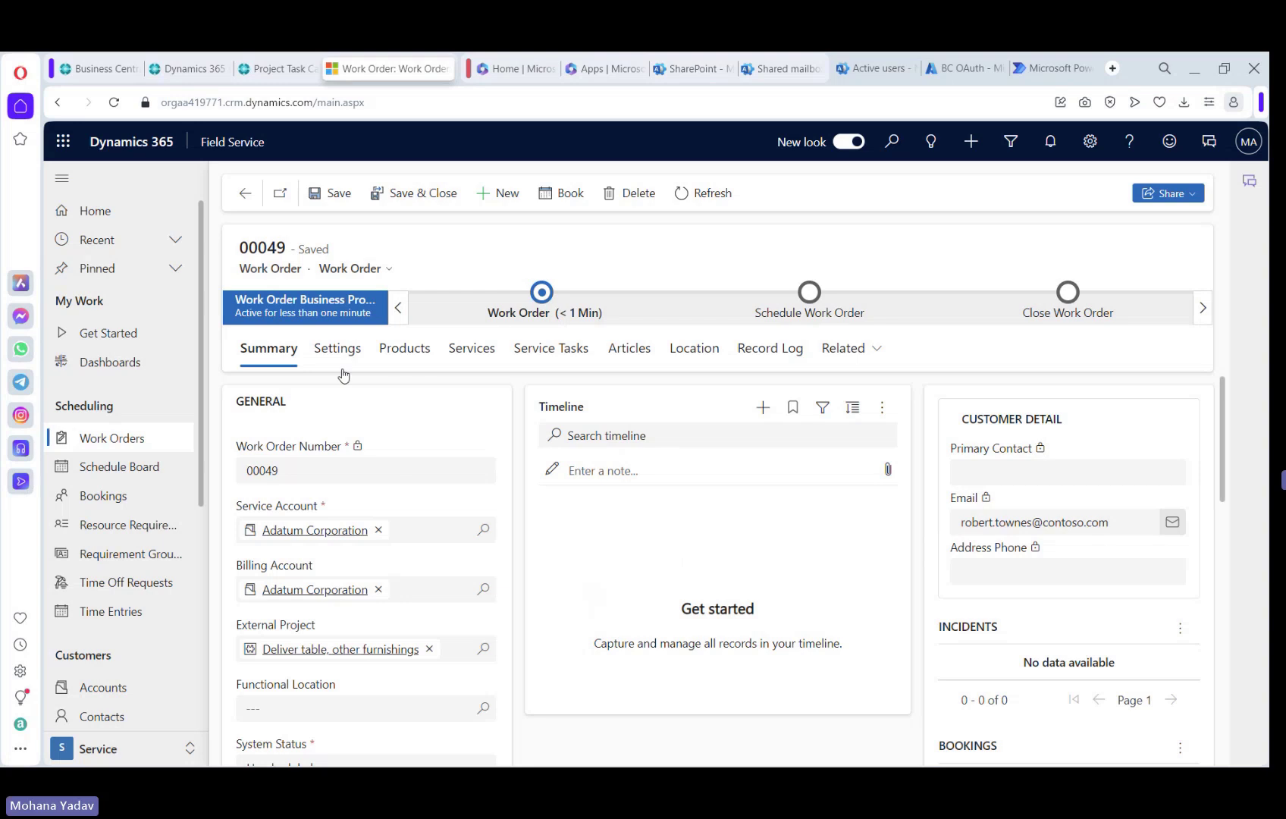
click(406, 355)
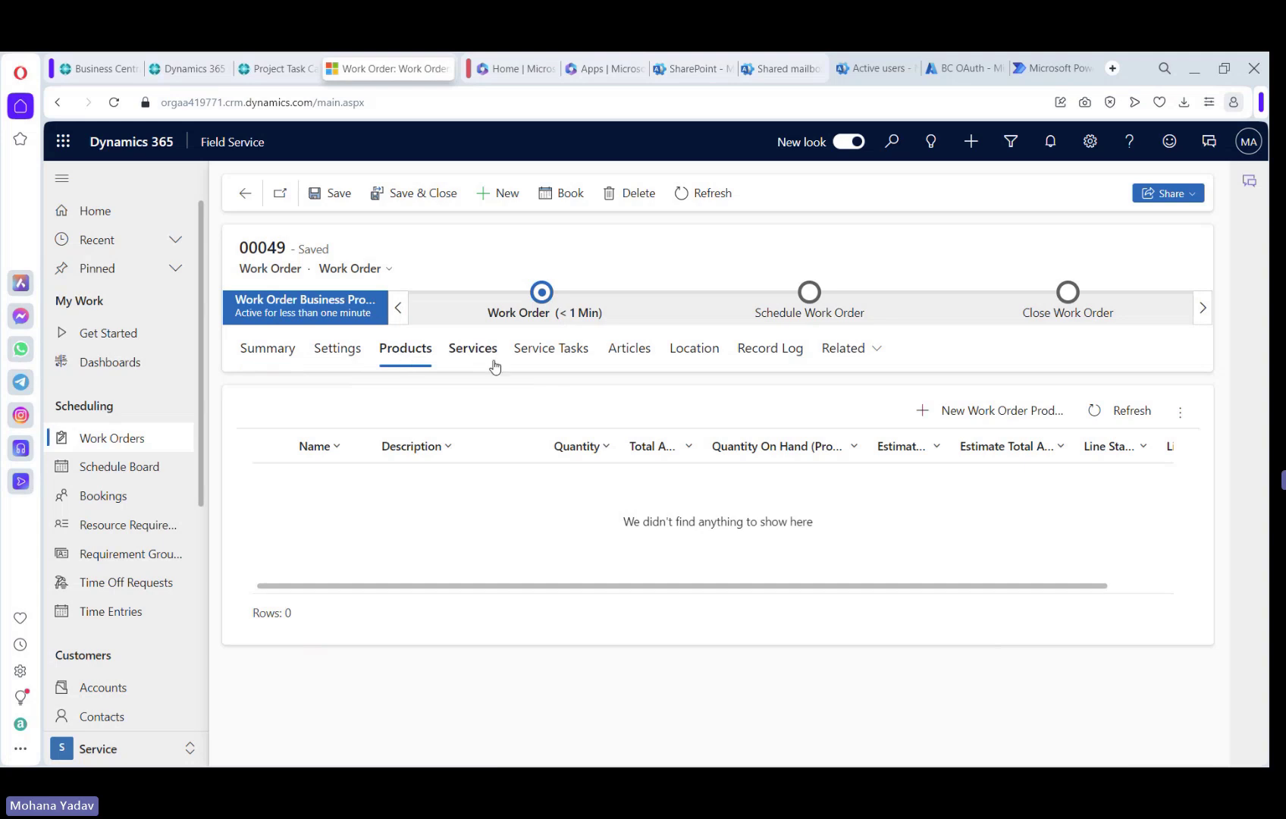
click(925, 411)
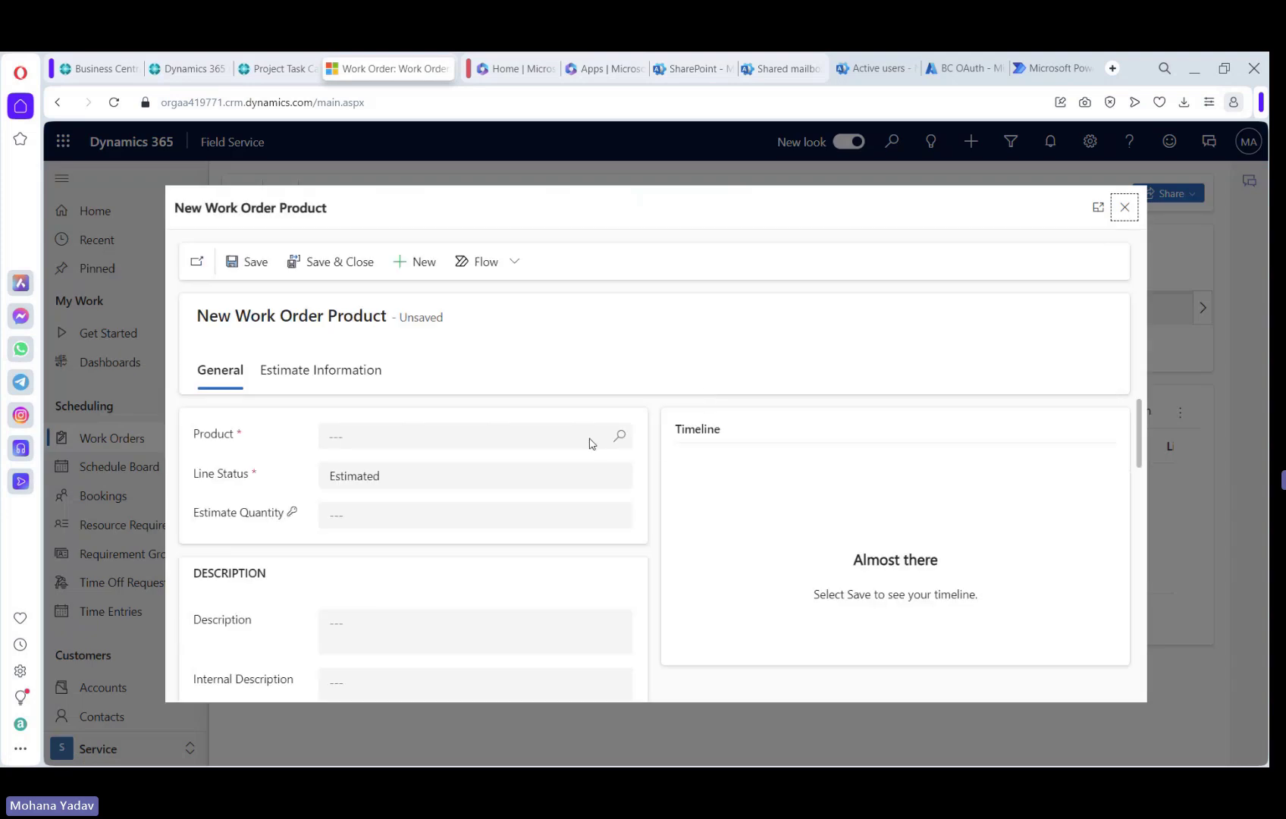
click(402, 437)
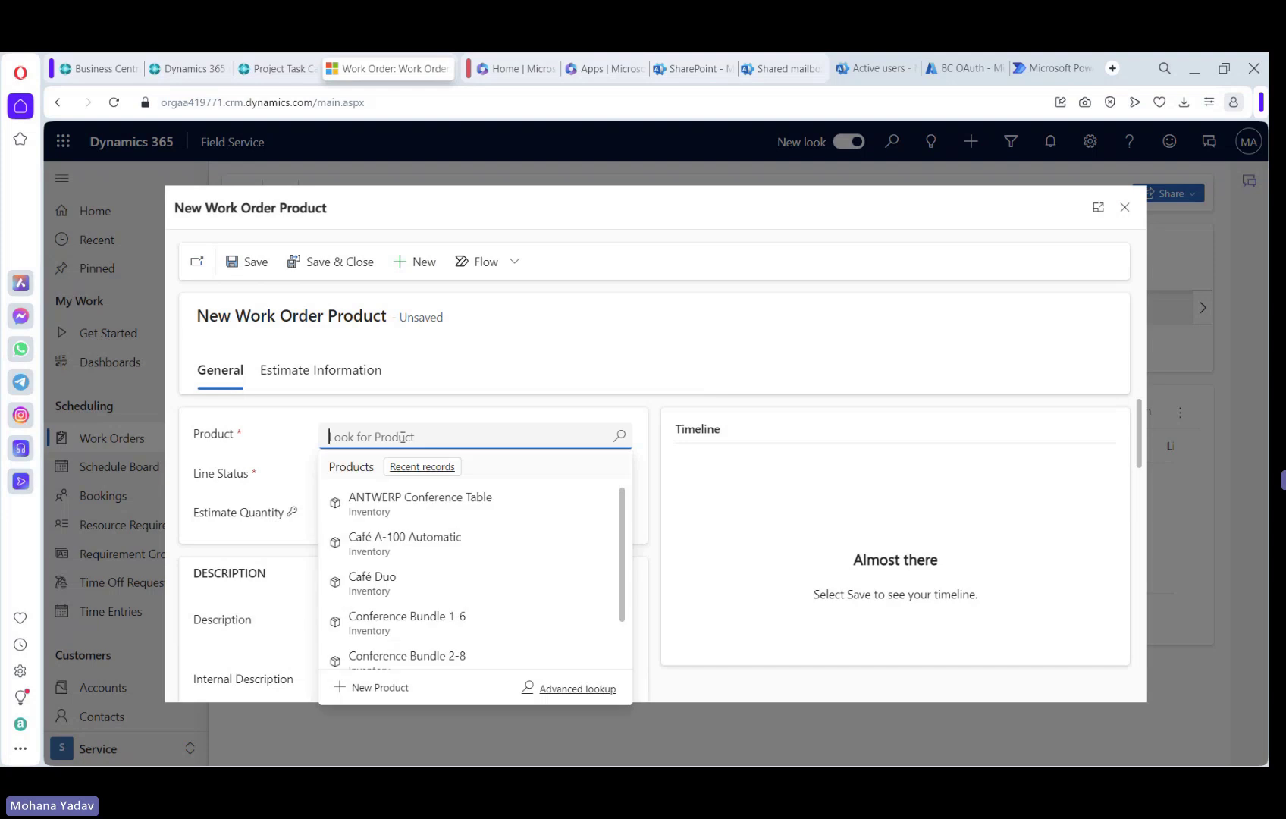
scroll(548, 580, down, 2)
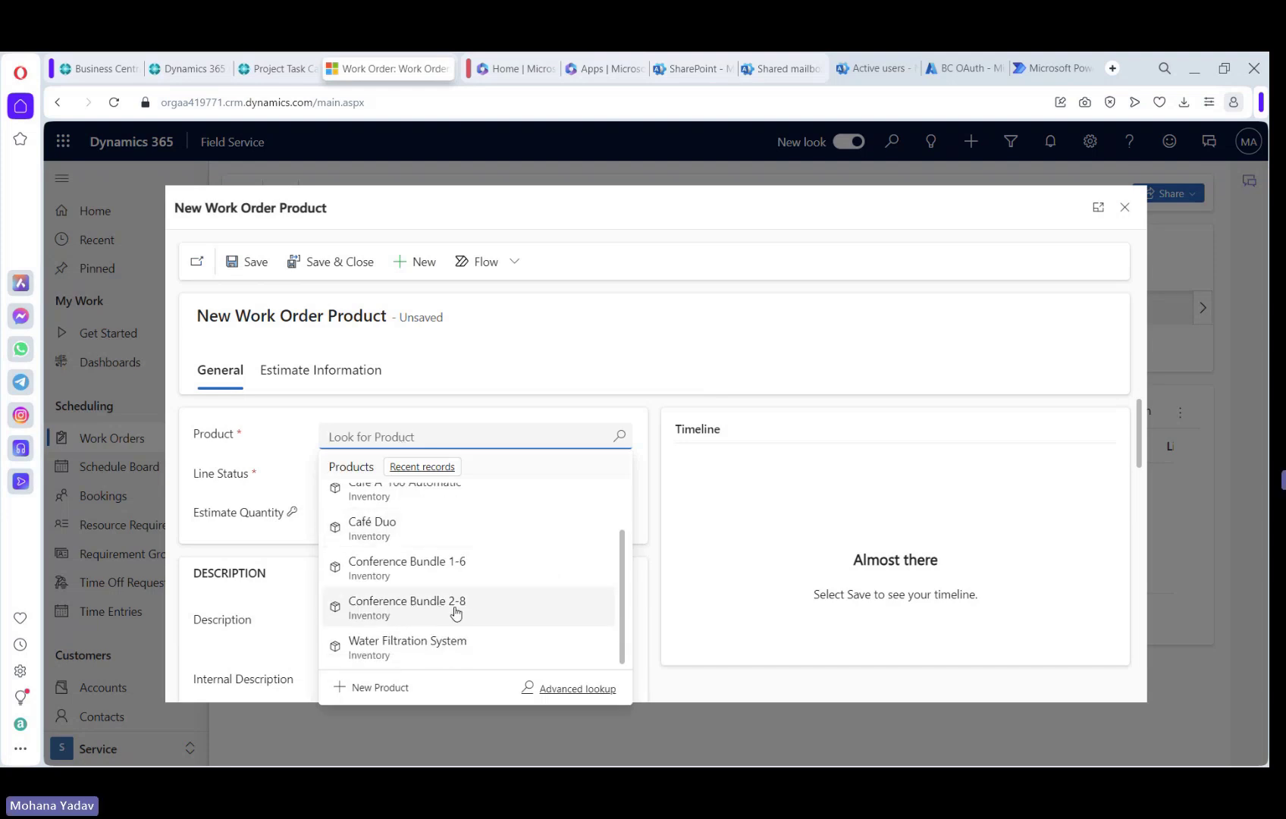
click(427, 613)
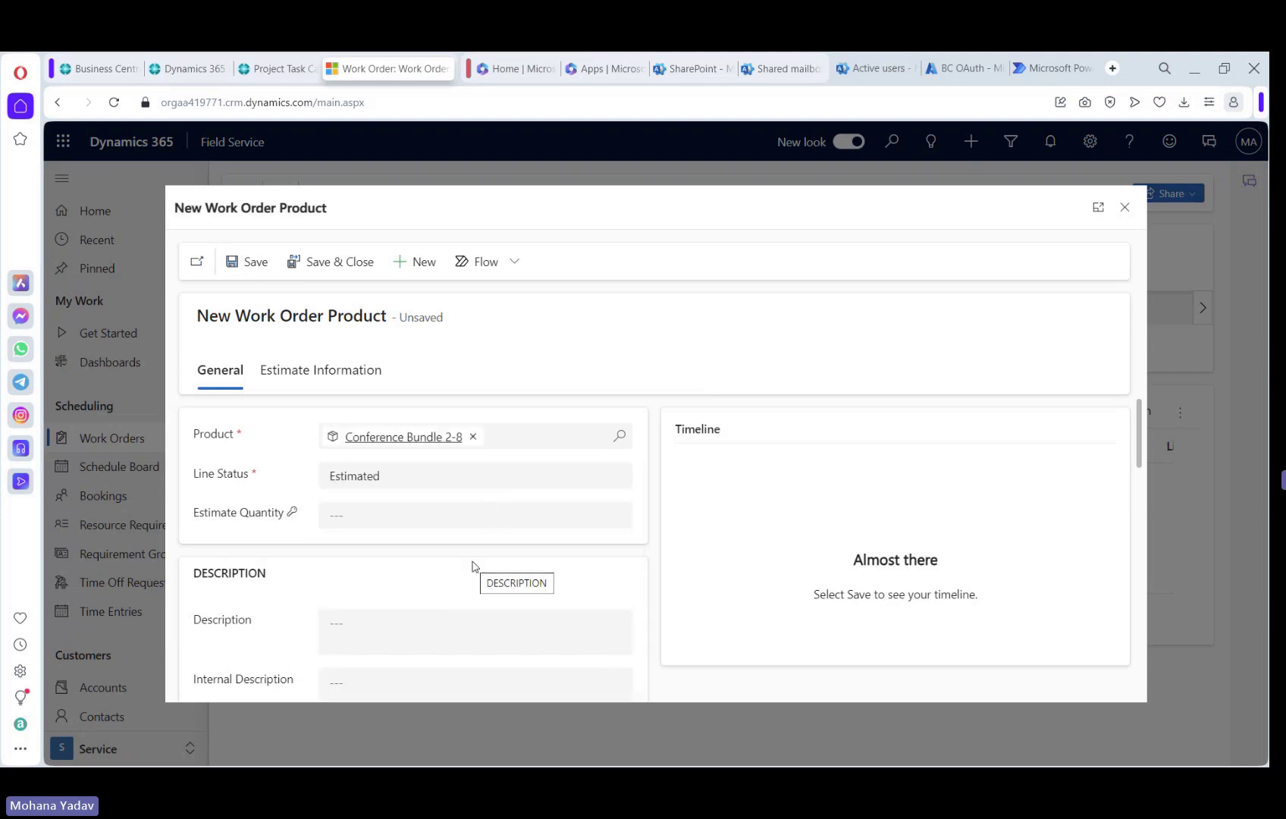
- Set the Conference Bundle 2-8 line's status to Used and its quantity to 1
scroll(473, 566, down, 1)
scroll(473, 567, up, 1)
click(380, 479)
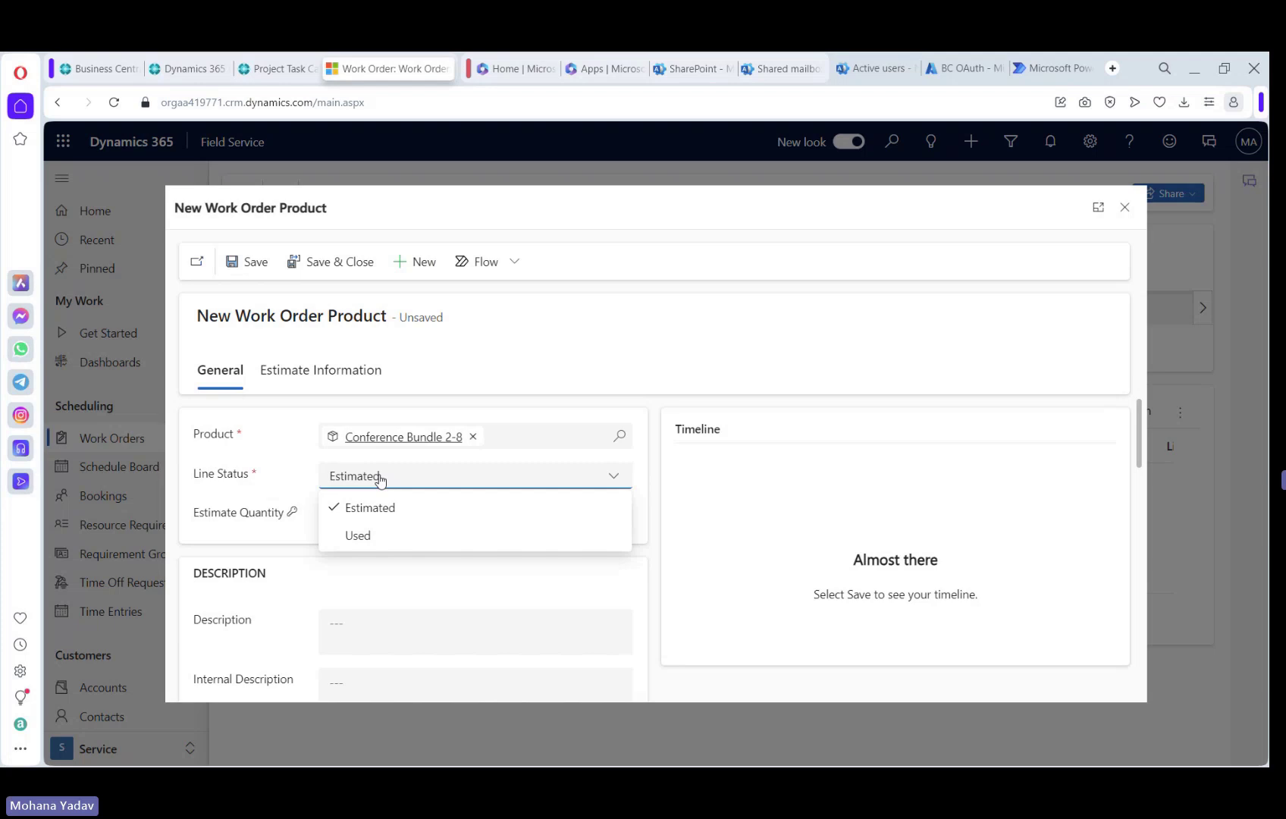
click(368, 538)
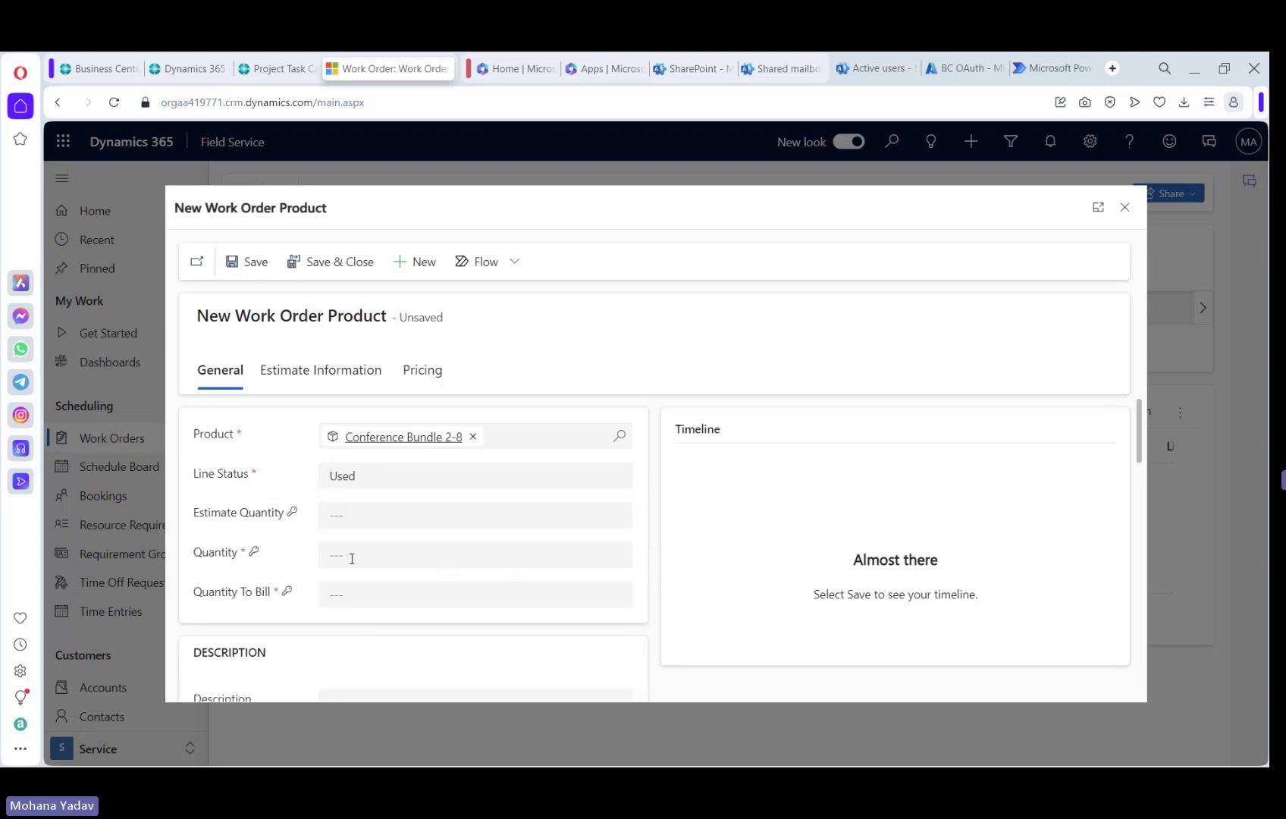
click(363, 557)
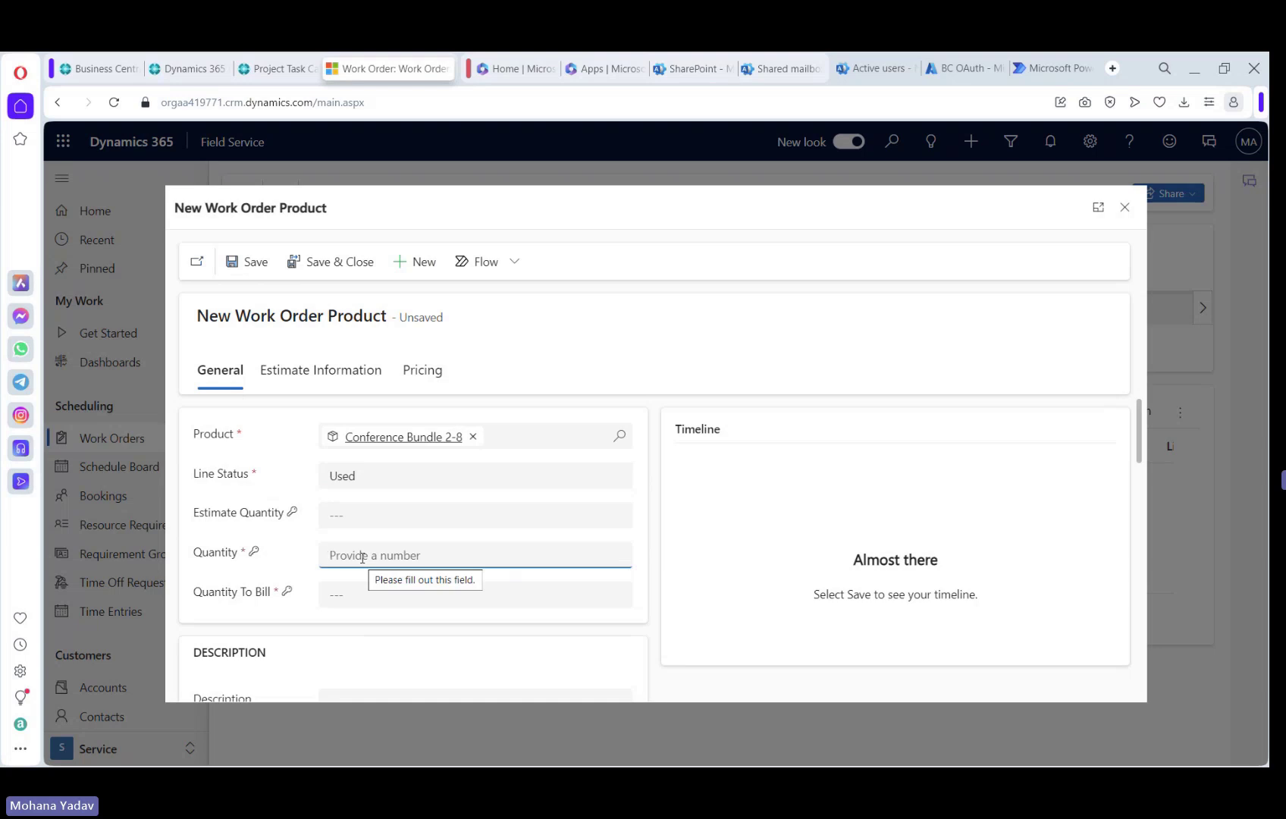
text(1)
key(Tab)
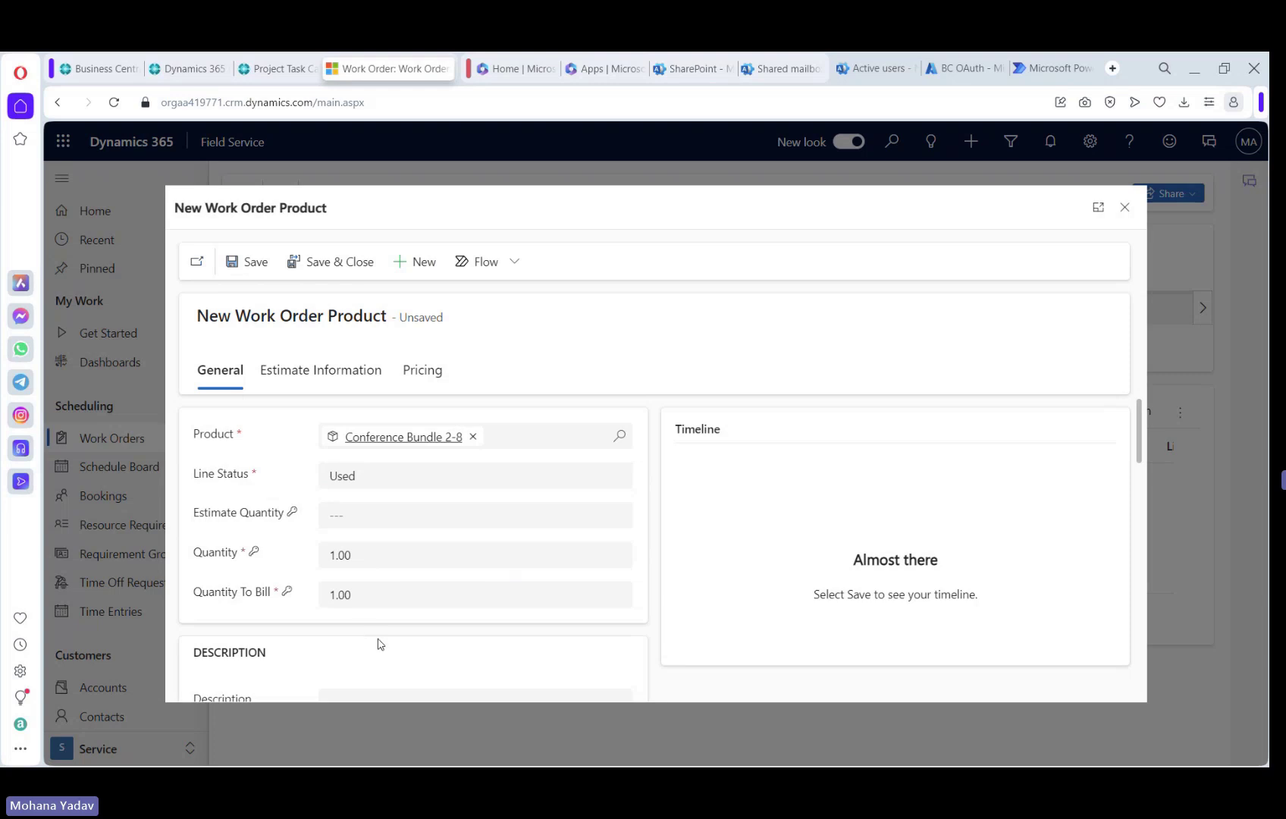
- Choose Main as the warehouse despite the stock warning, and save and close the work order product
scroll(376, 641, down, 3)
scroll(409, 634, down, 3)
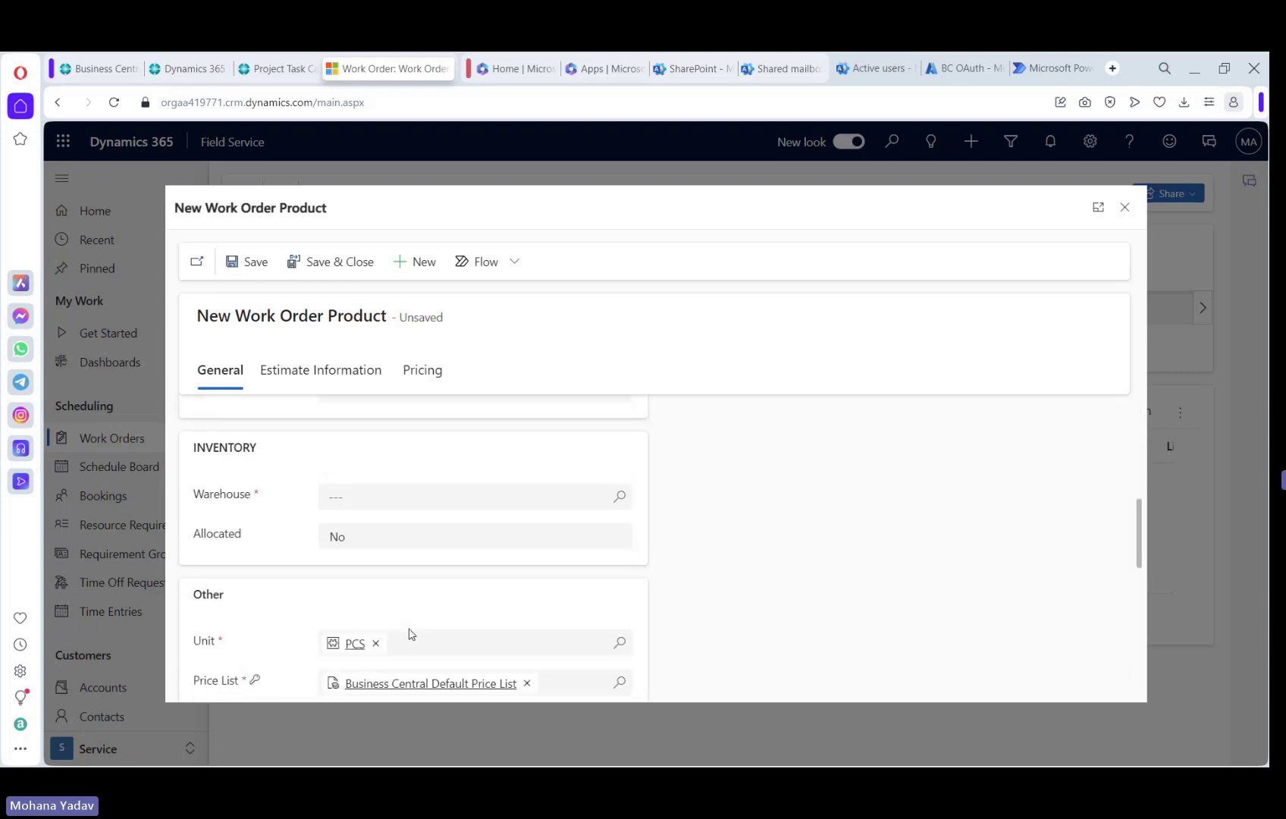
click(390, 477)
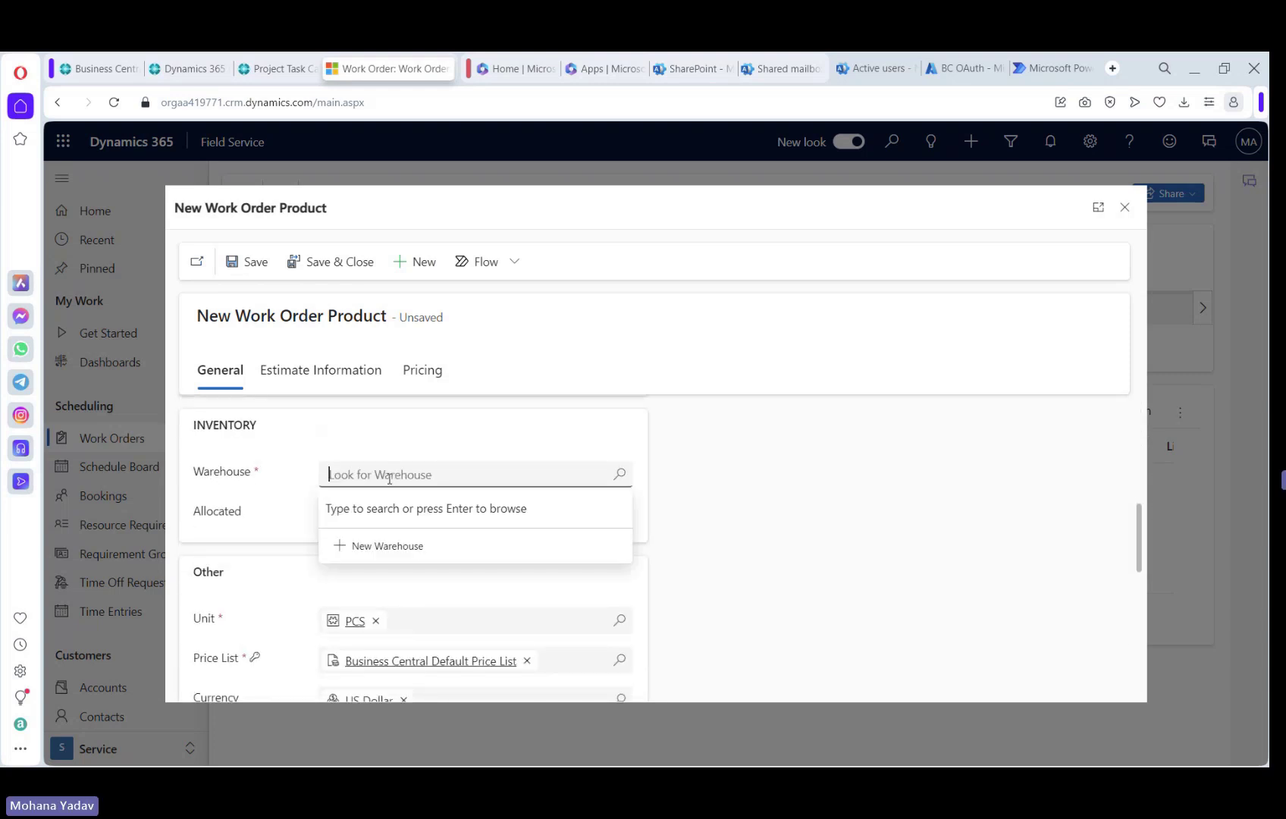
text(main)
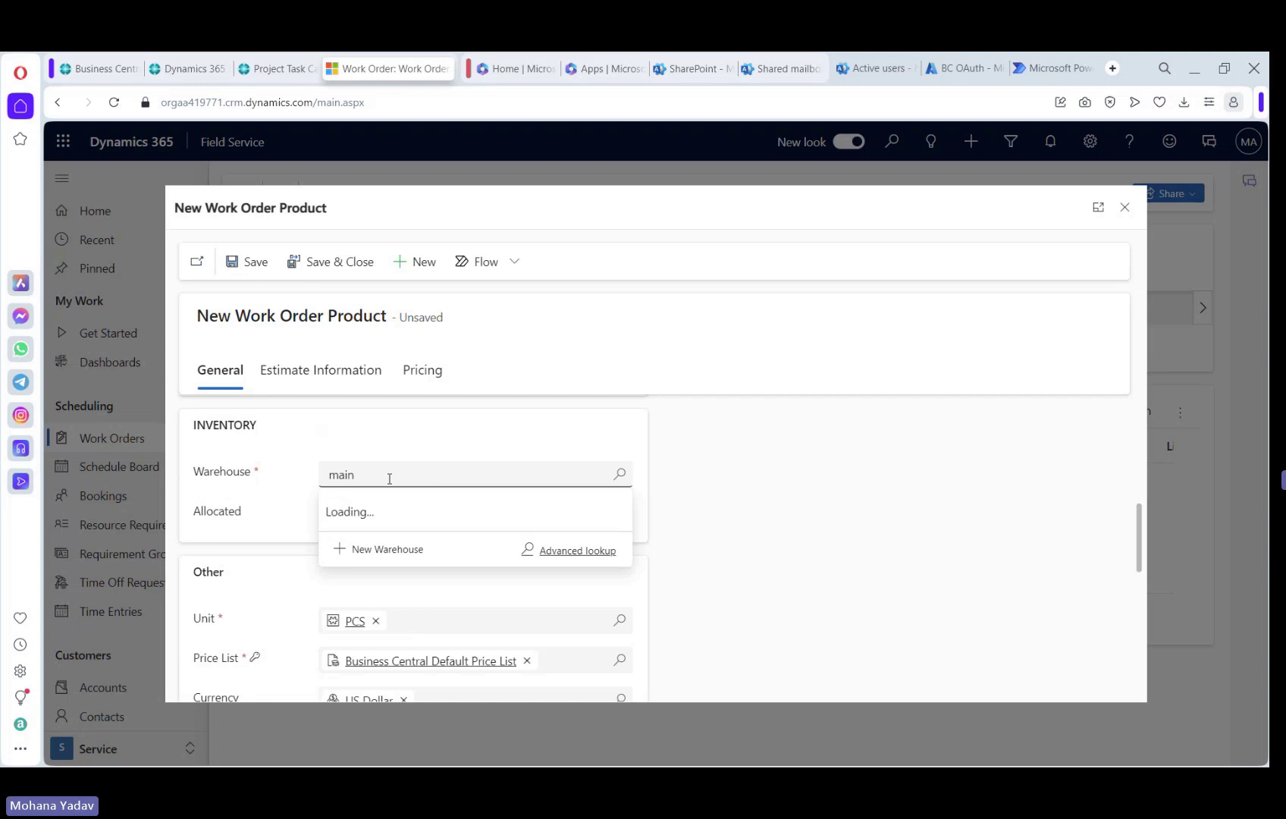
click(388, 543)
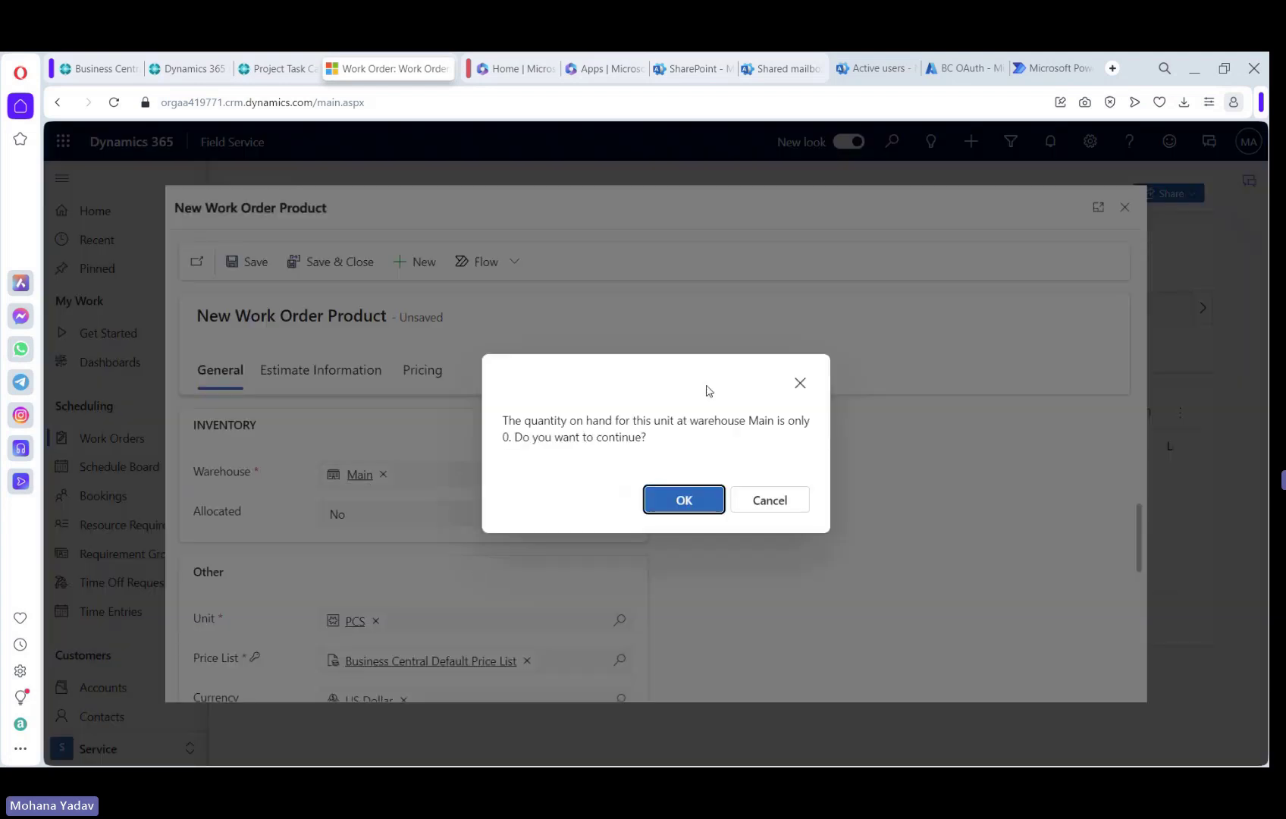
click(683, 500)
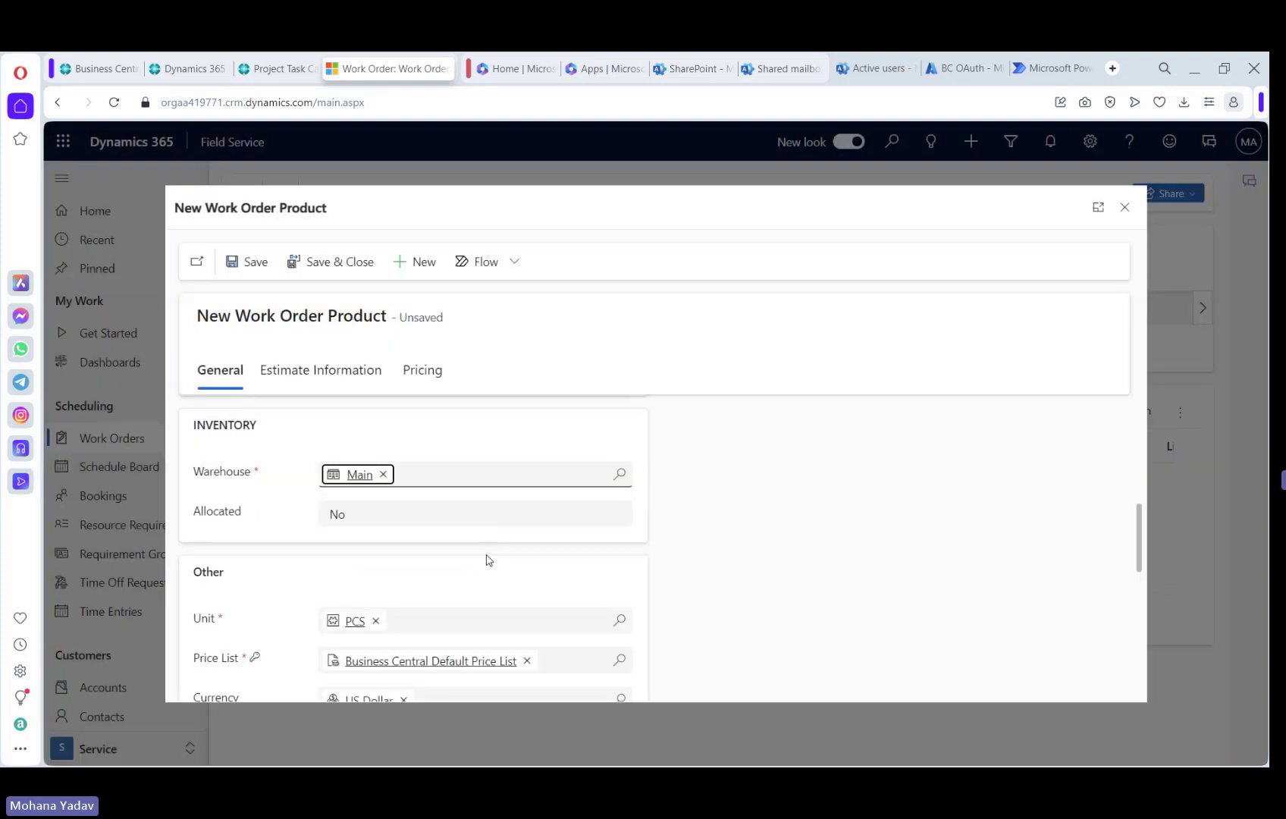
scroll(488, 561, down, 4)
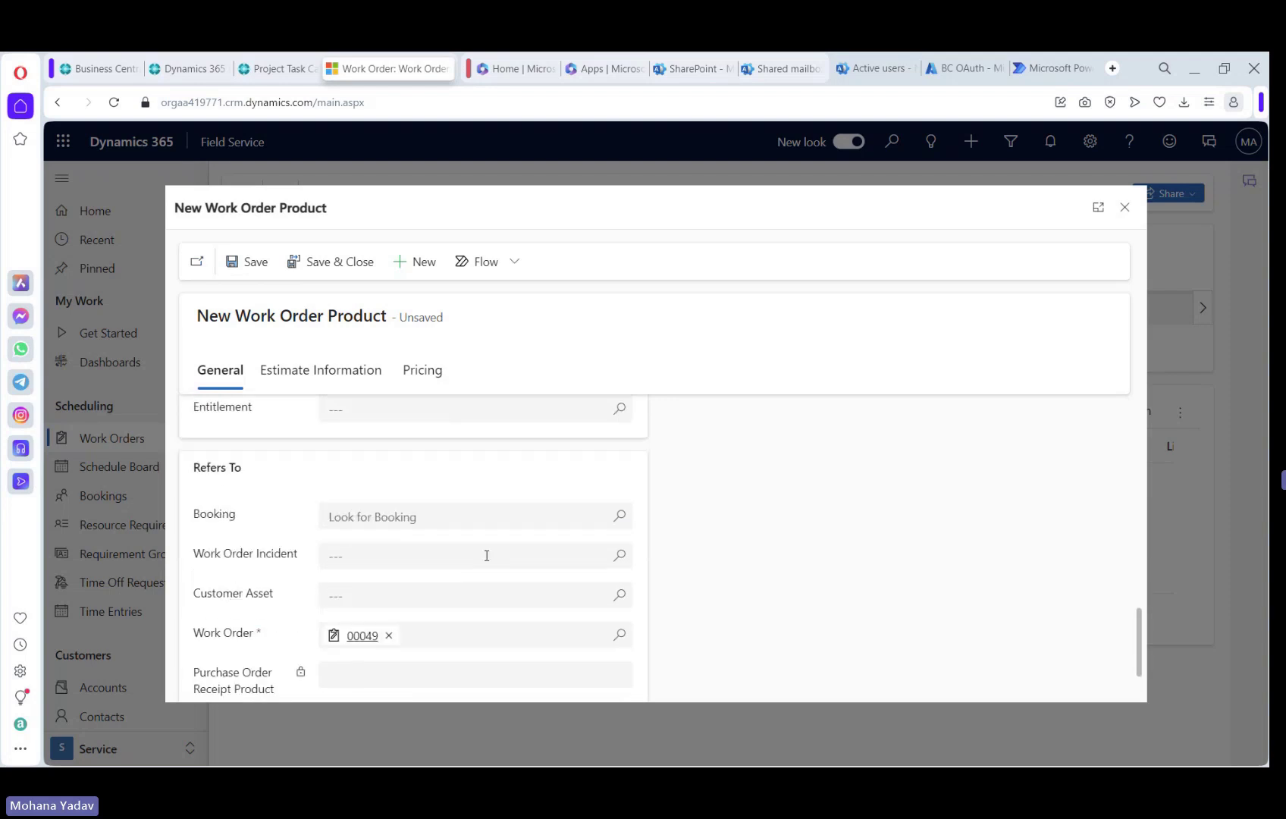
scroll(487, 556, up, 10)
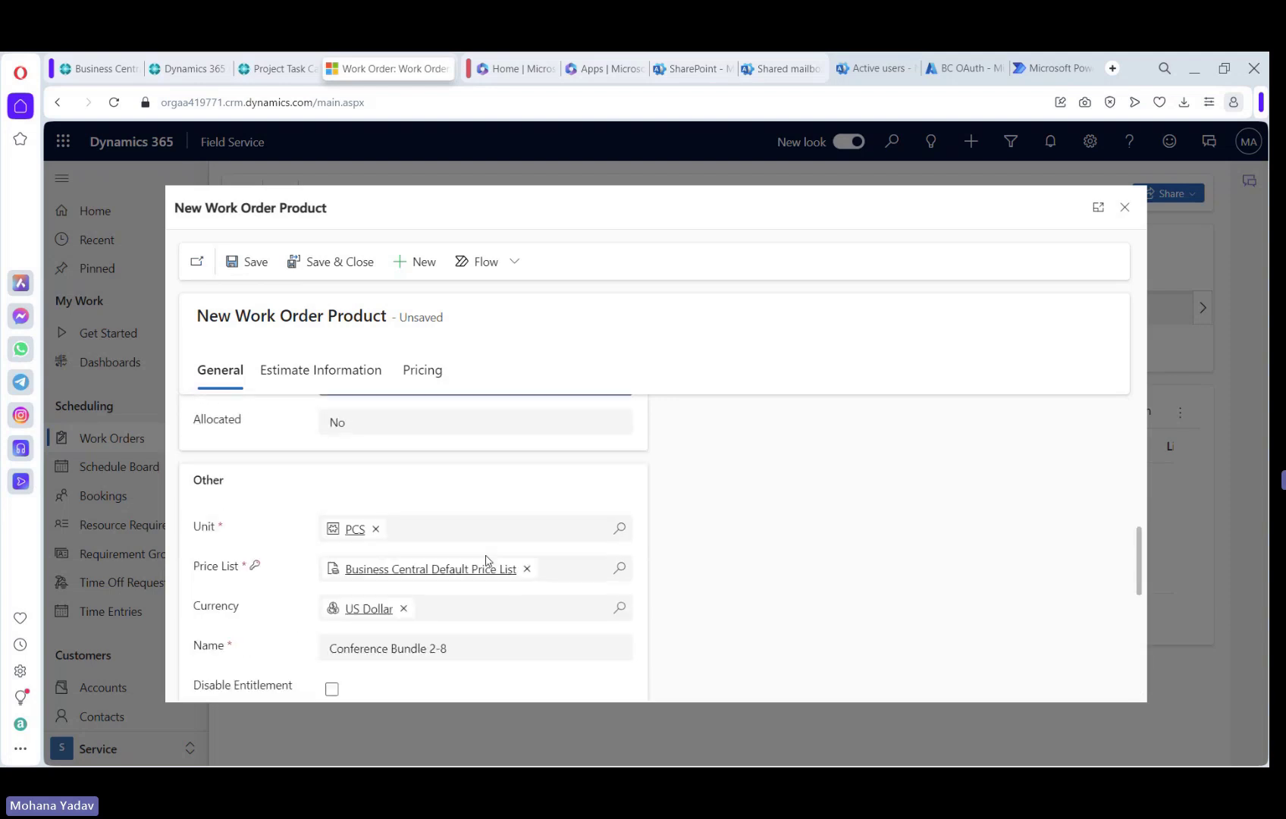
click(341, 263)
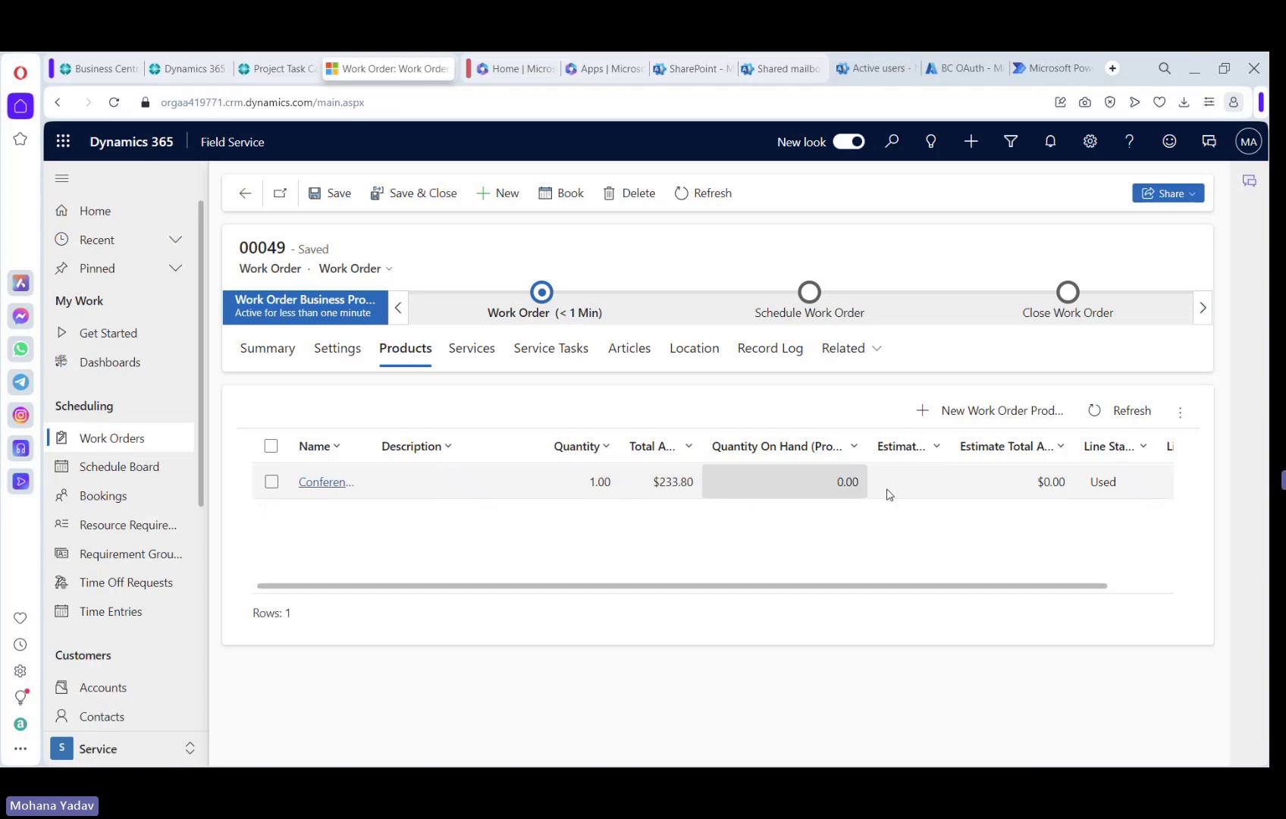
- Start a work order service line for Project Fee and set its line status to Used
click(470, 355)
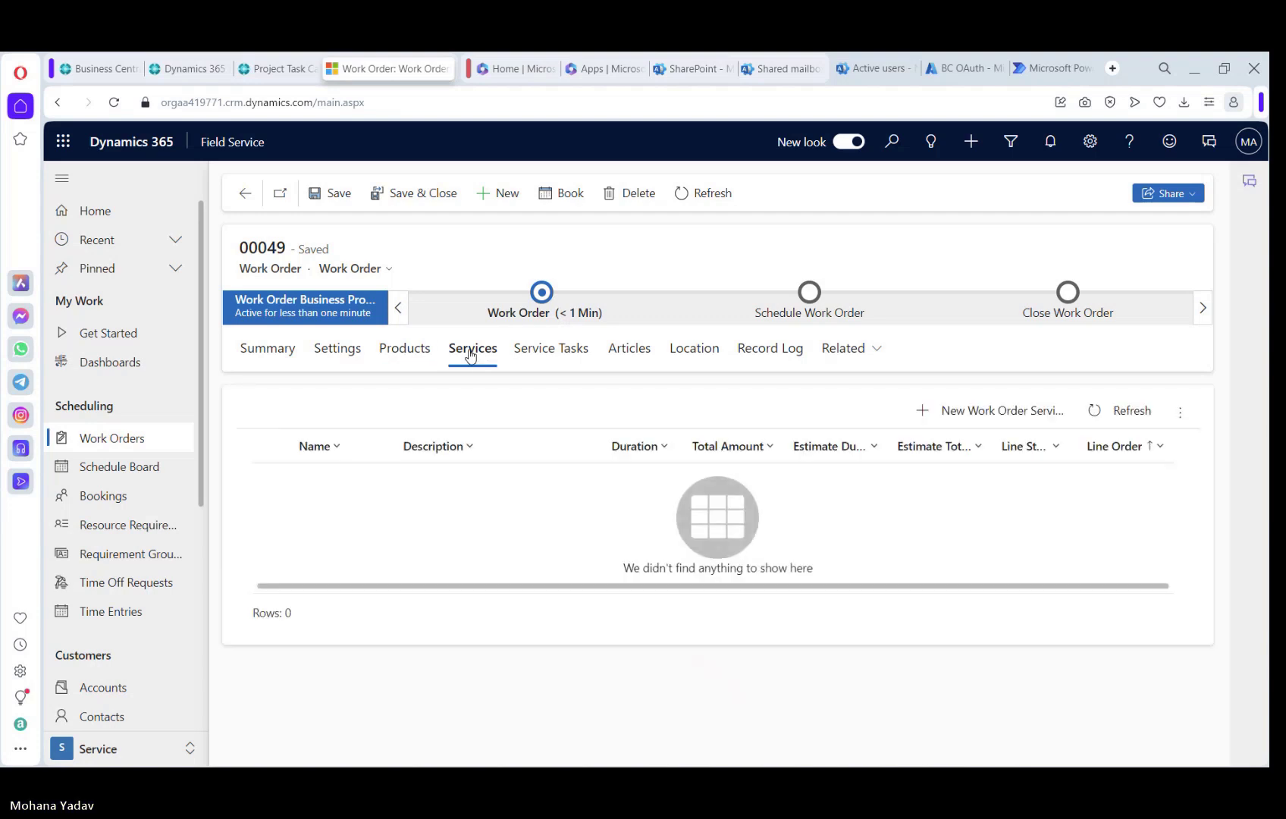
click(880, 417)
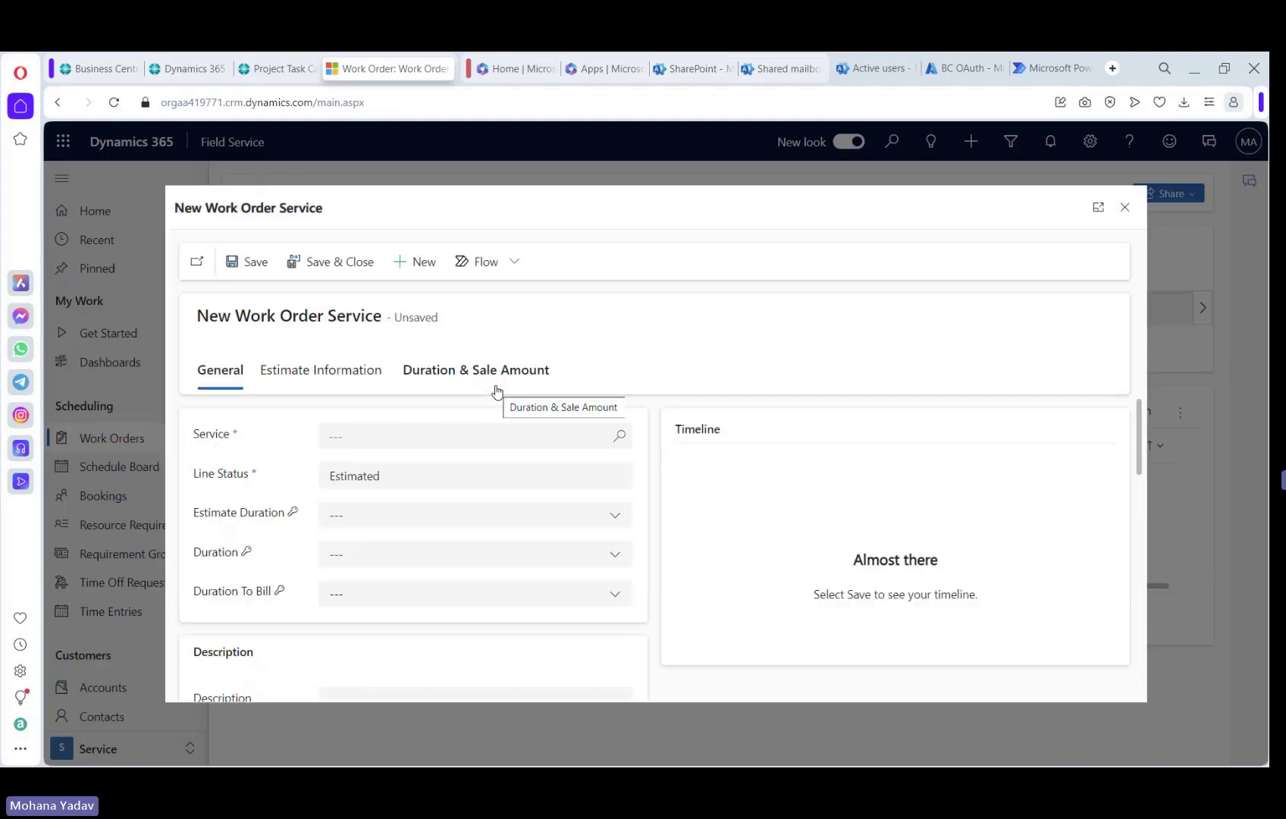
click(358, 437)
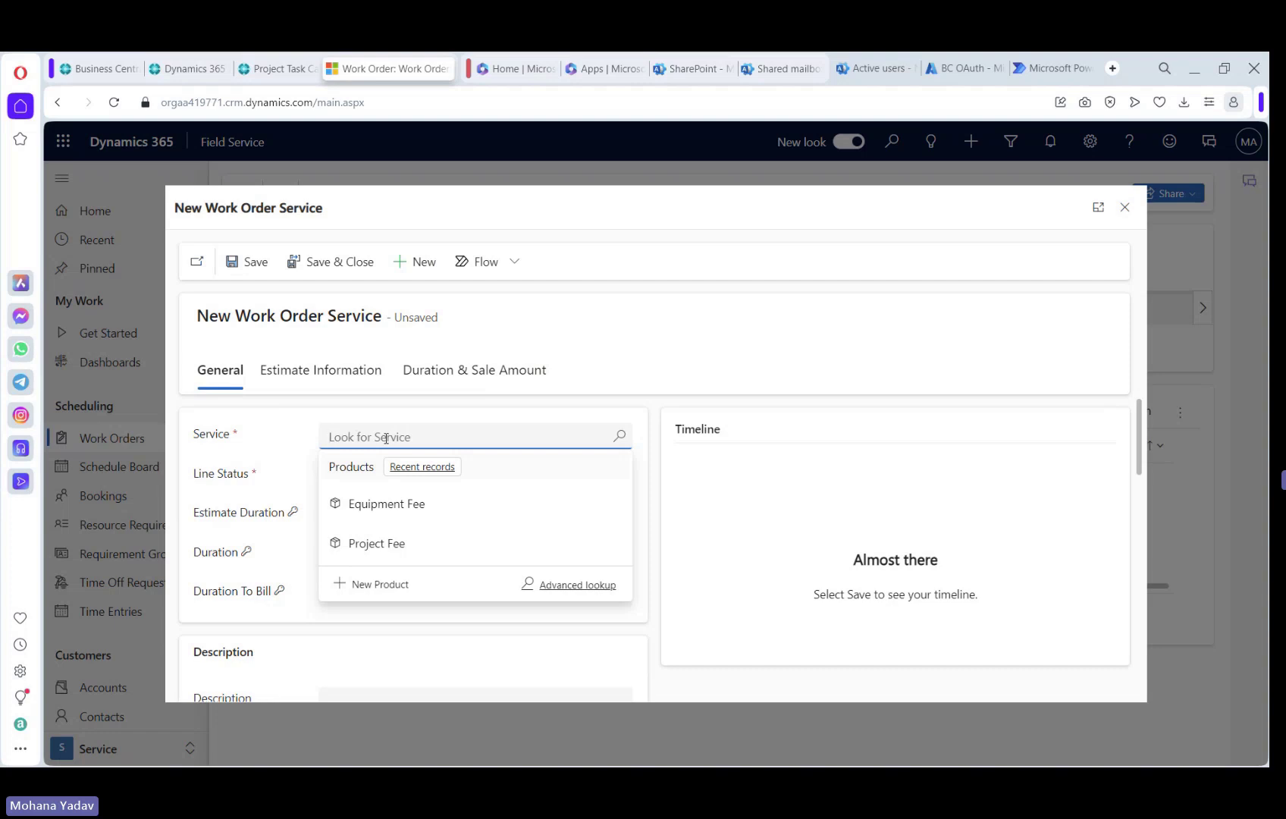
click(383, 546)
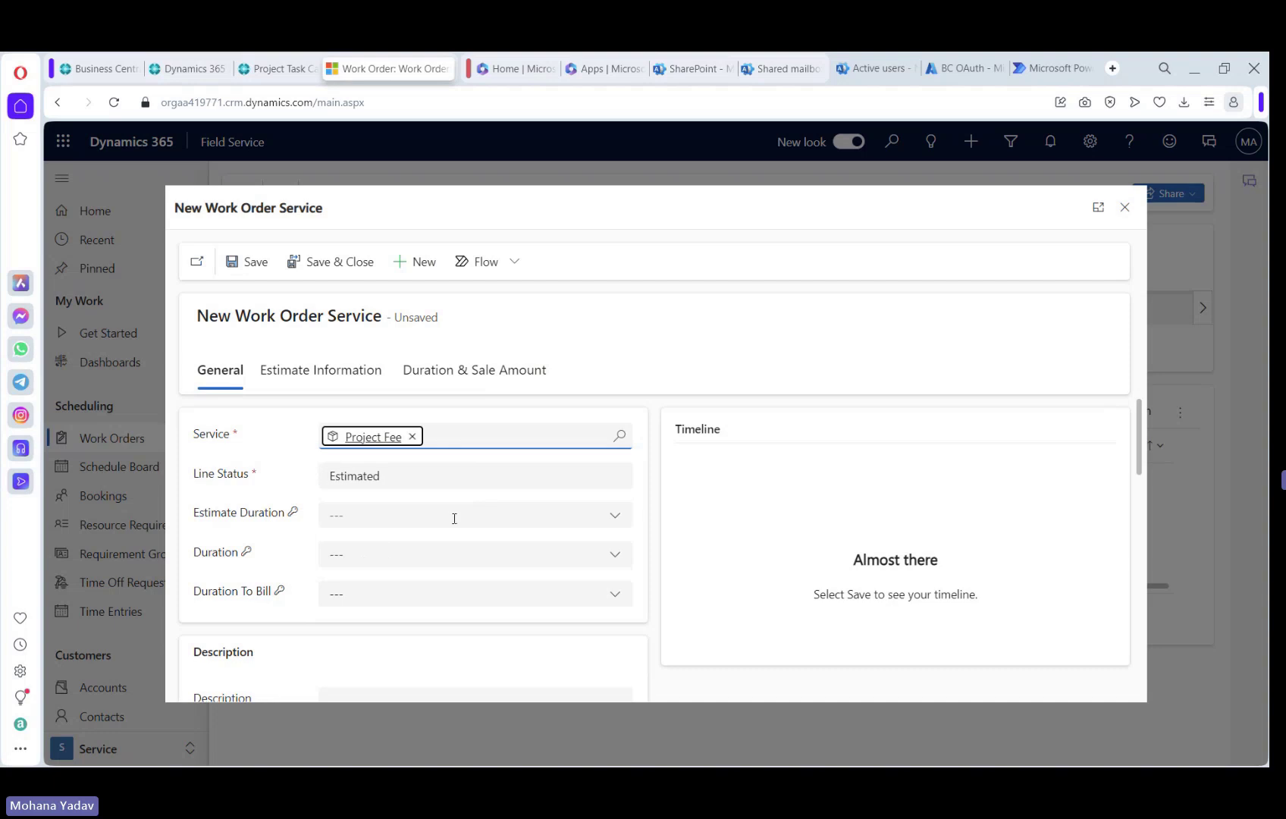
click(374, 478)
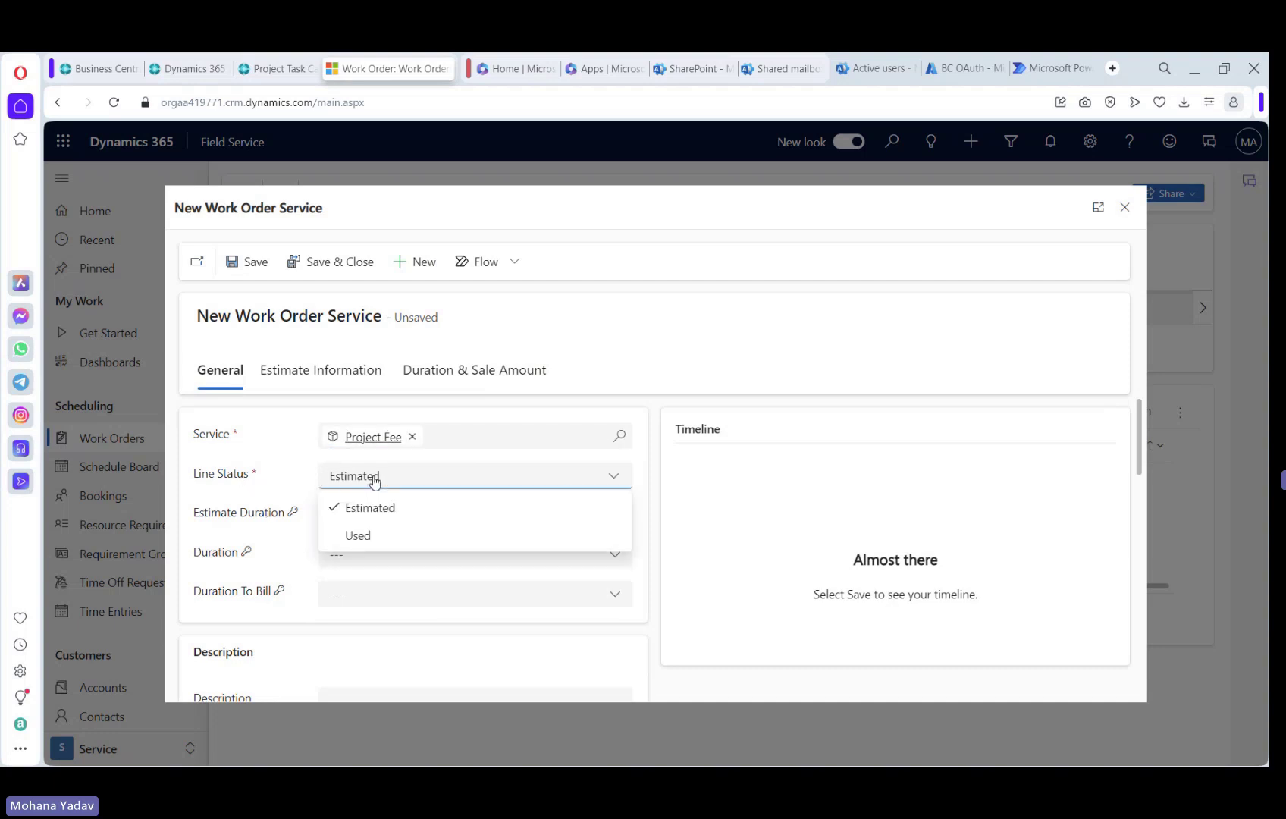
click(373, 537)
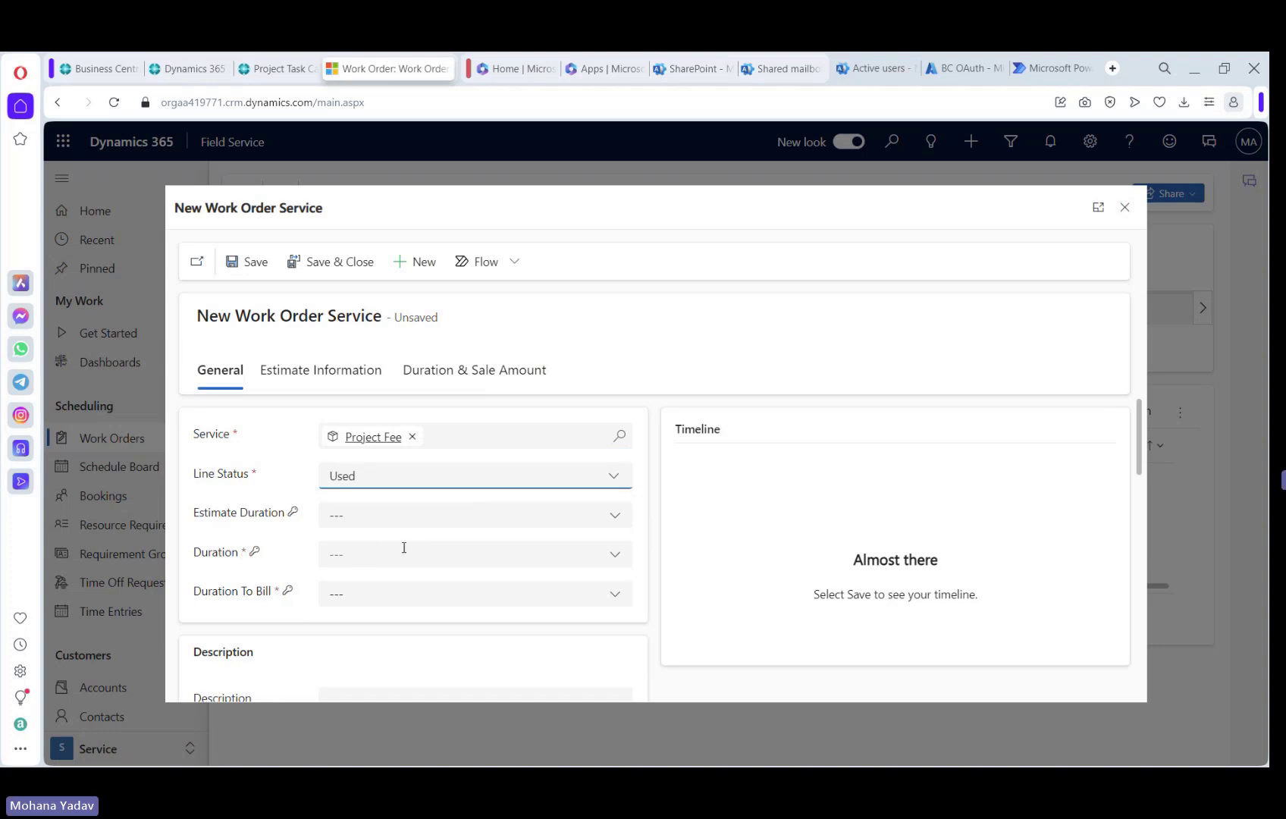
- Set the Project Fee service line's duration to 5 hours, and save and close the work order service
click(377, 551)
scroll(436, 677, down, 3)
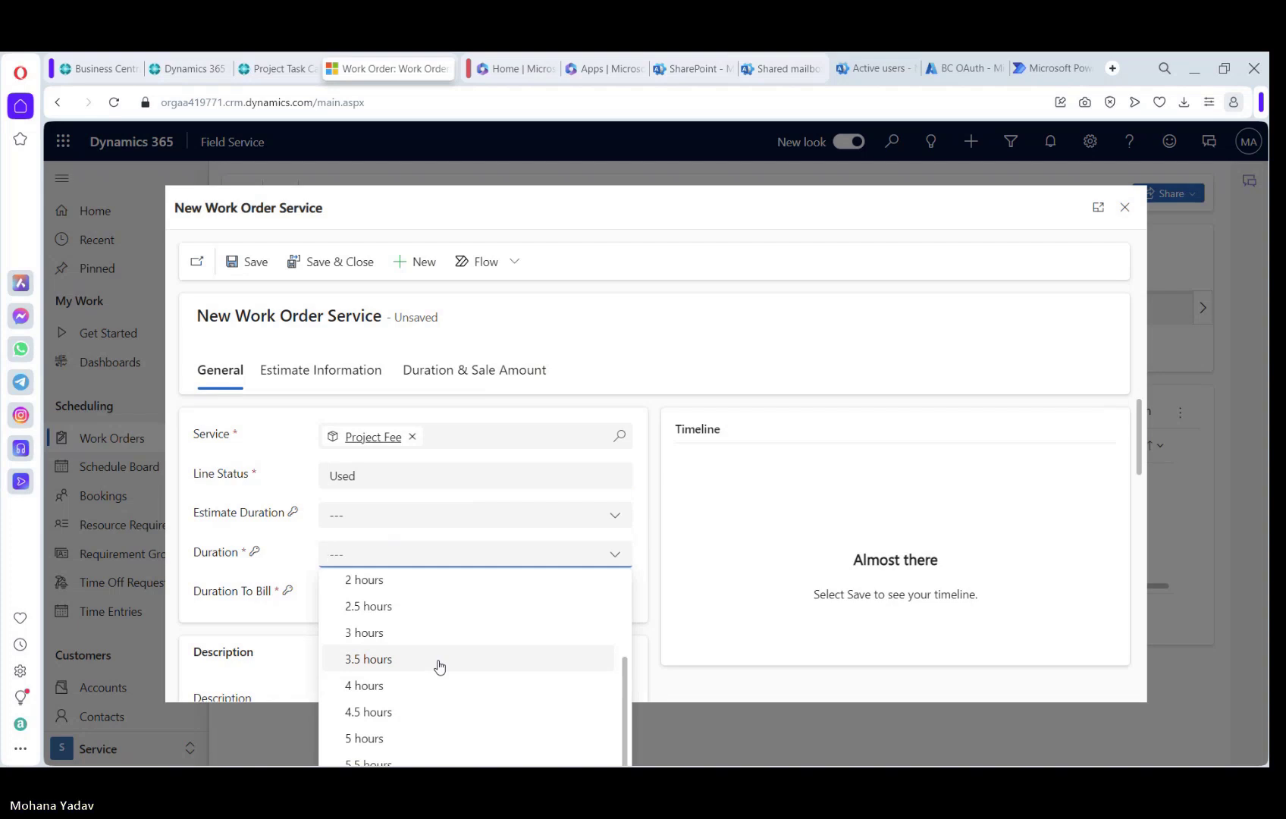
scroll(439, 666, down, 2)
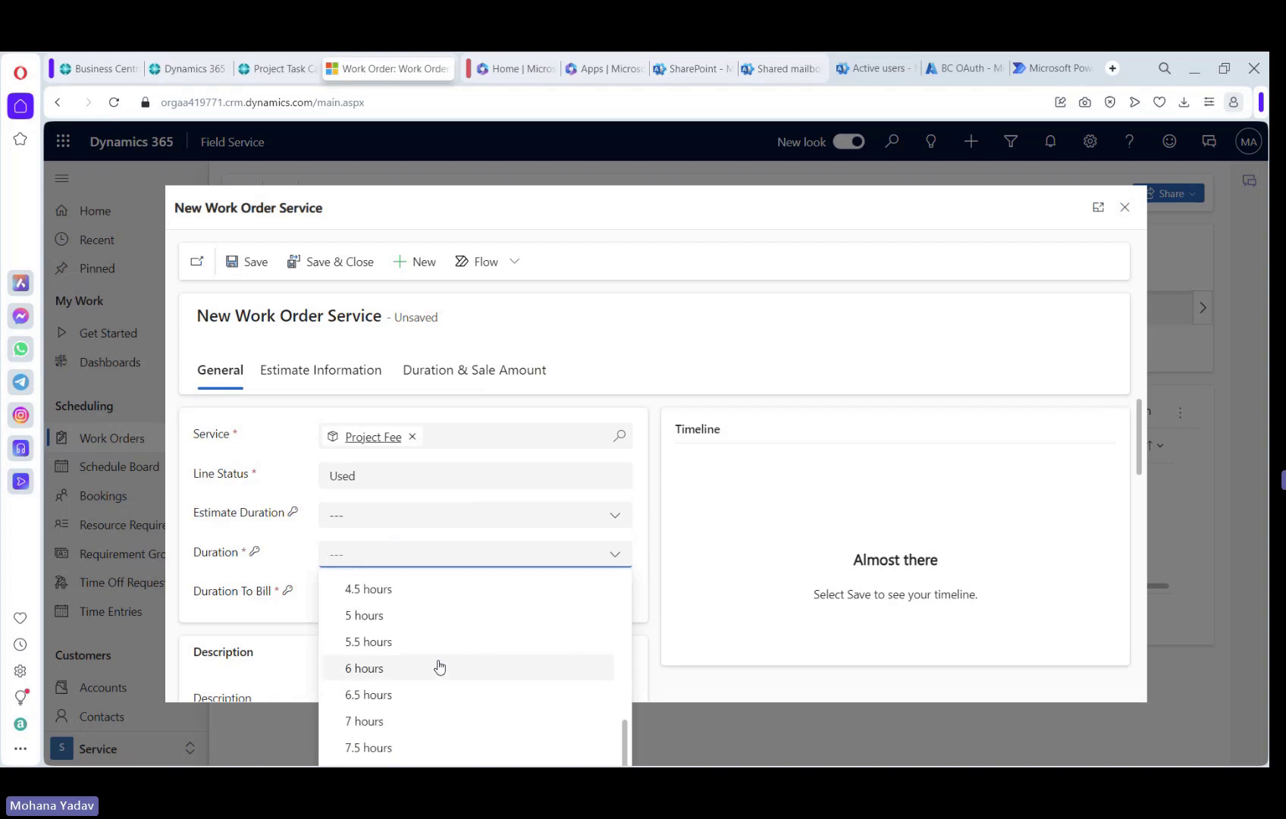
click(397, 615)
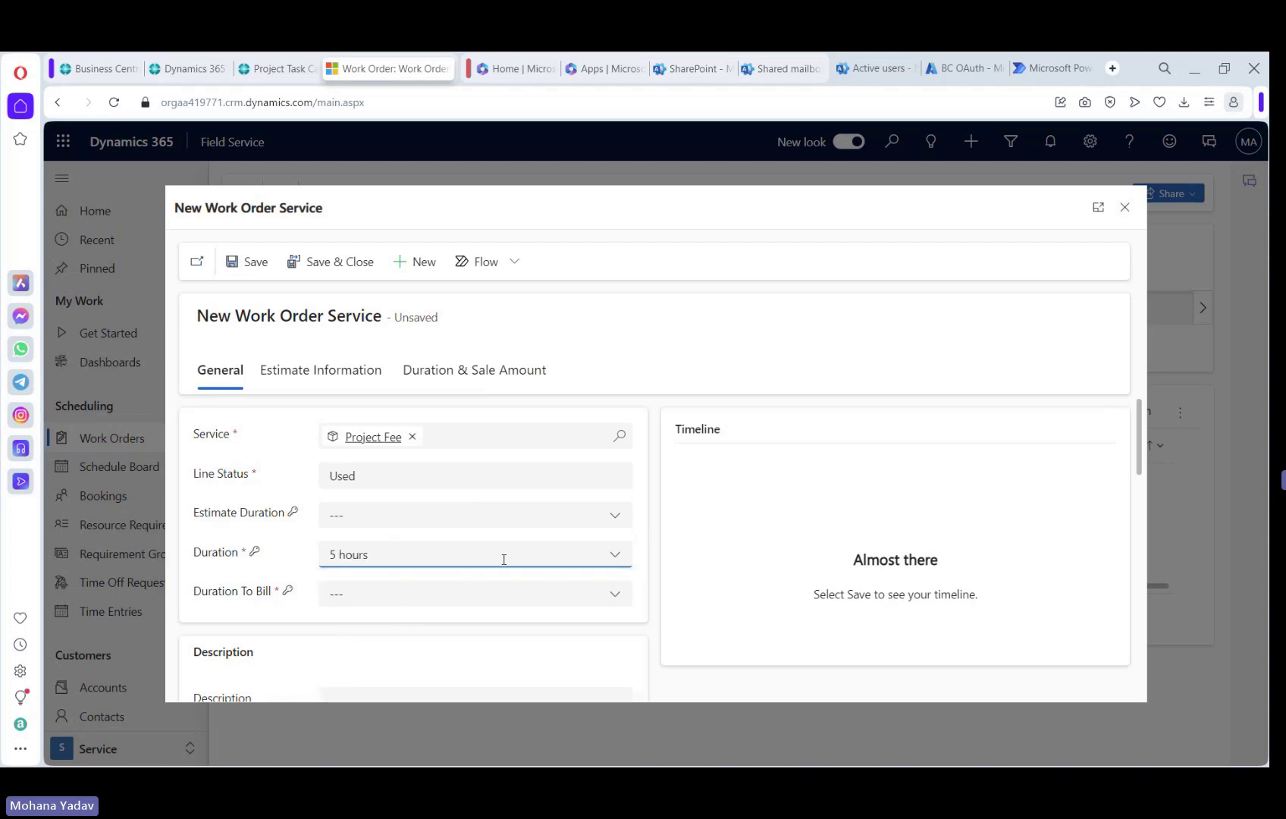
scroll(416, 650, down, 3)
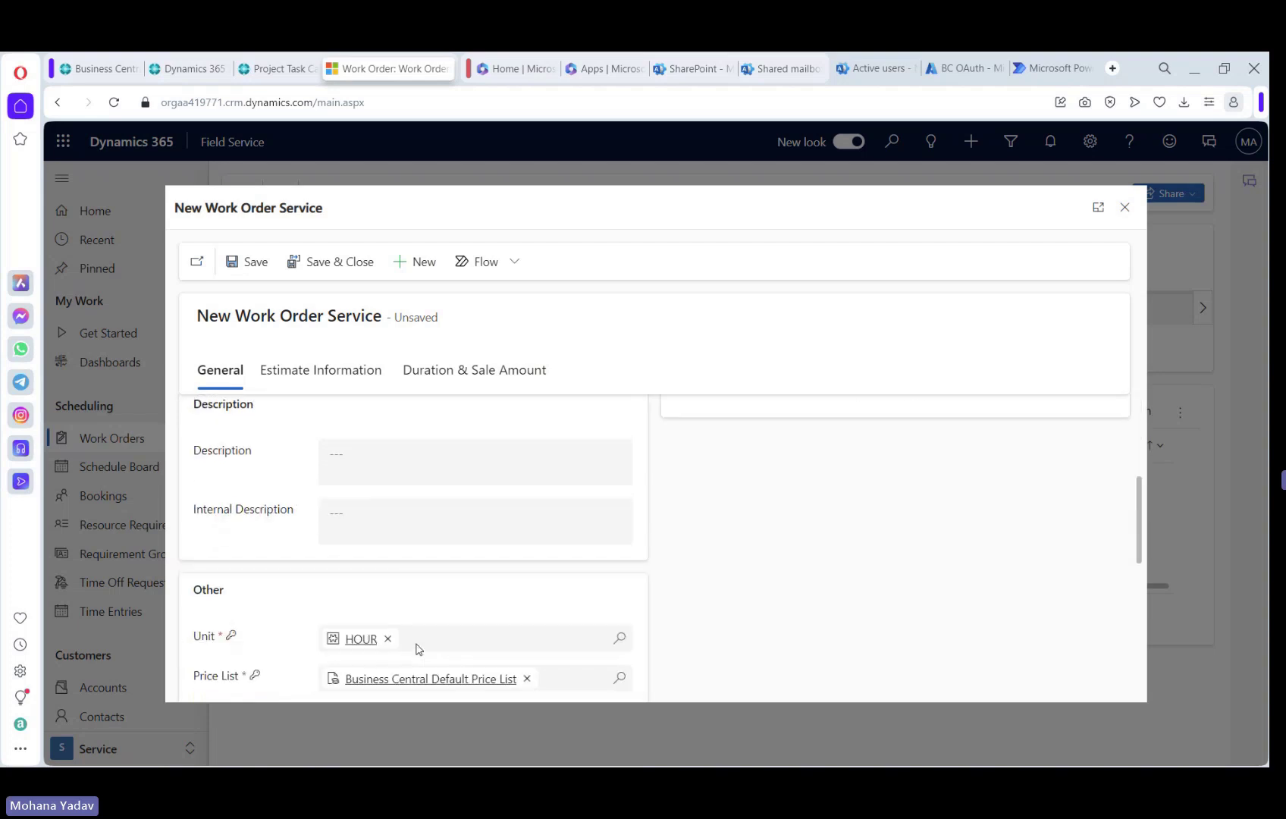
scroll(415, 650, down, 5)
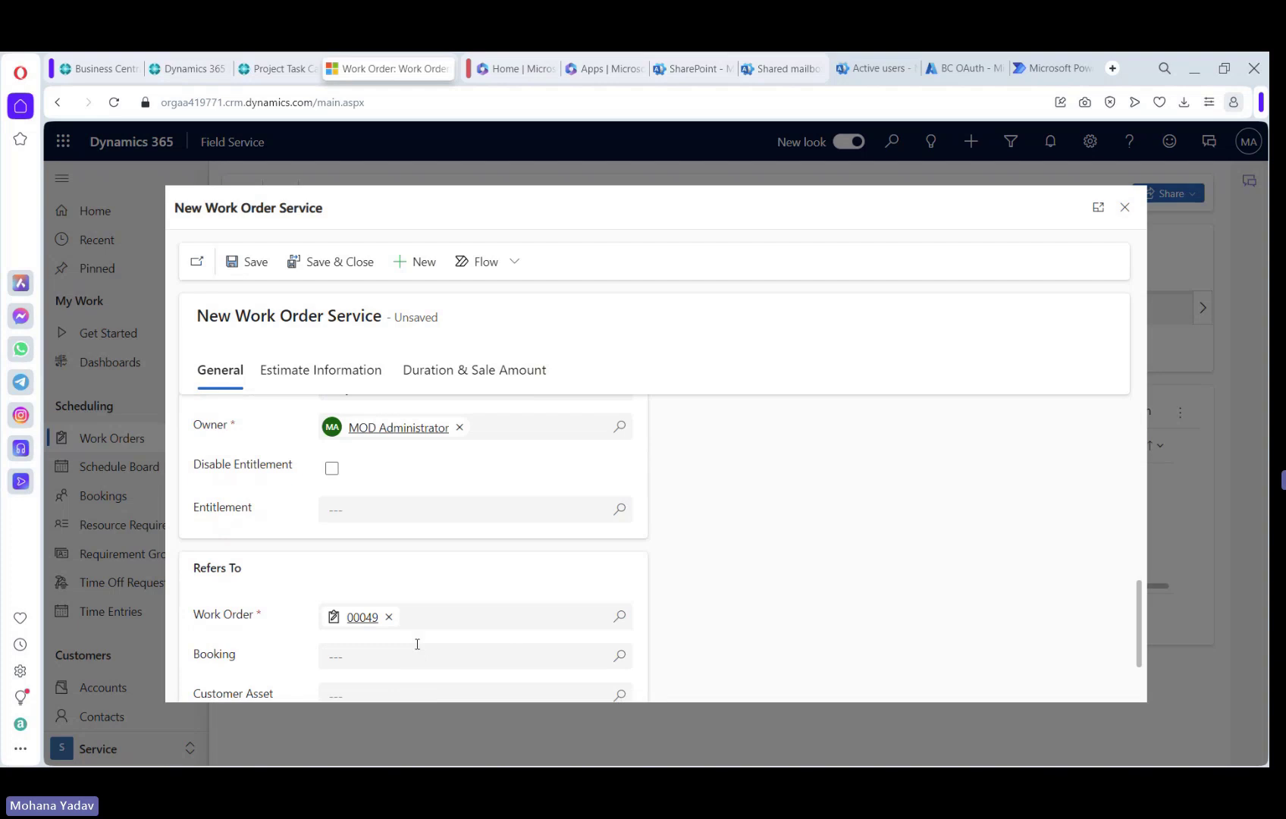
scroll(417, 644, up, 8)
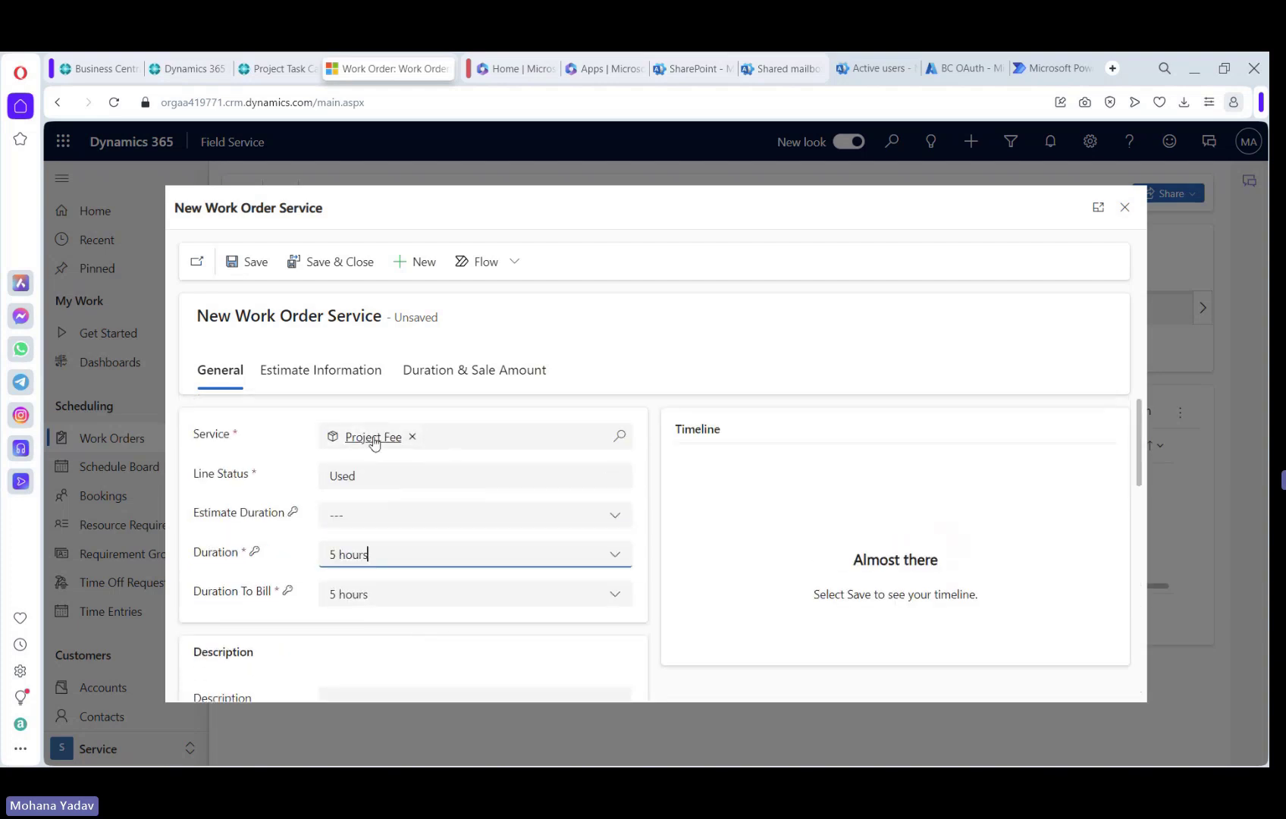
click(332, 263)
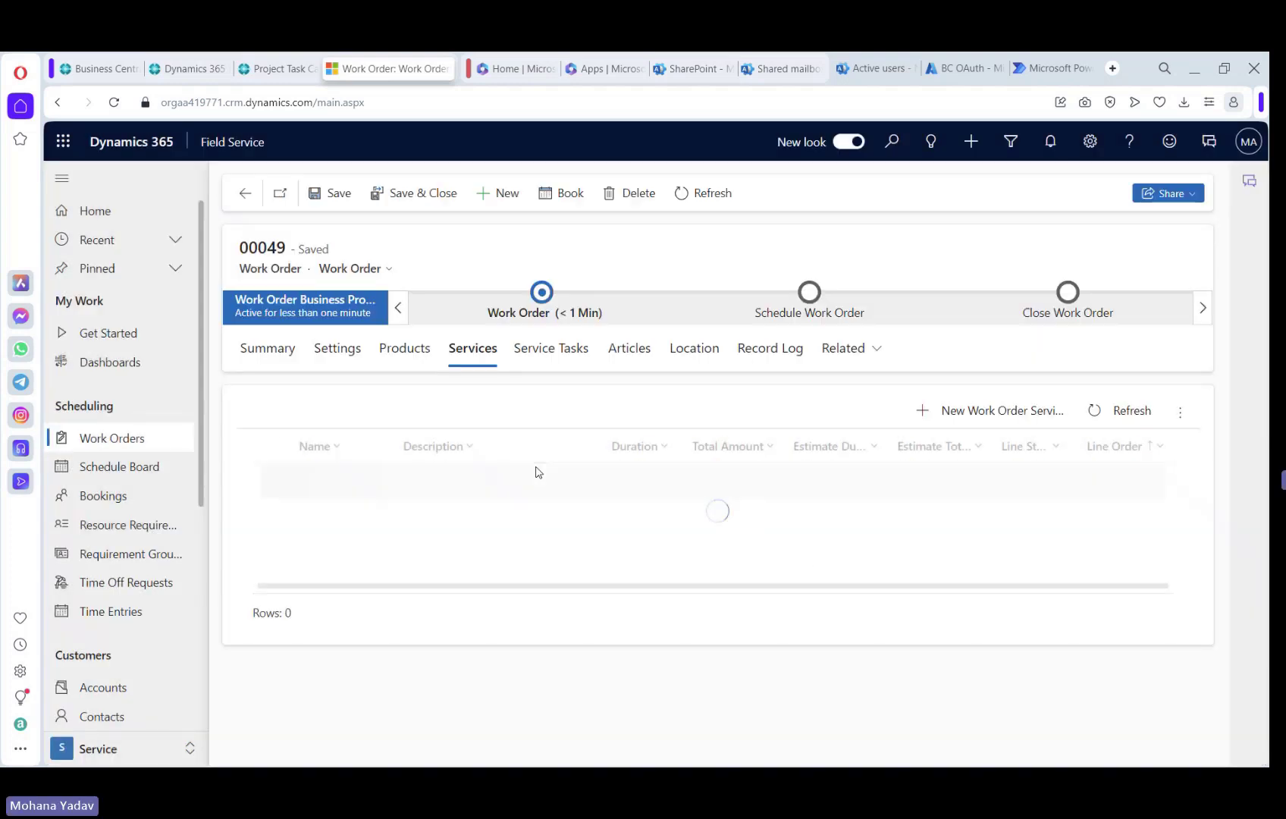
- Open the work order's related resource bookings and start a new bookable resource booking
click(876, 351)
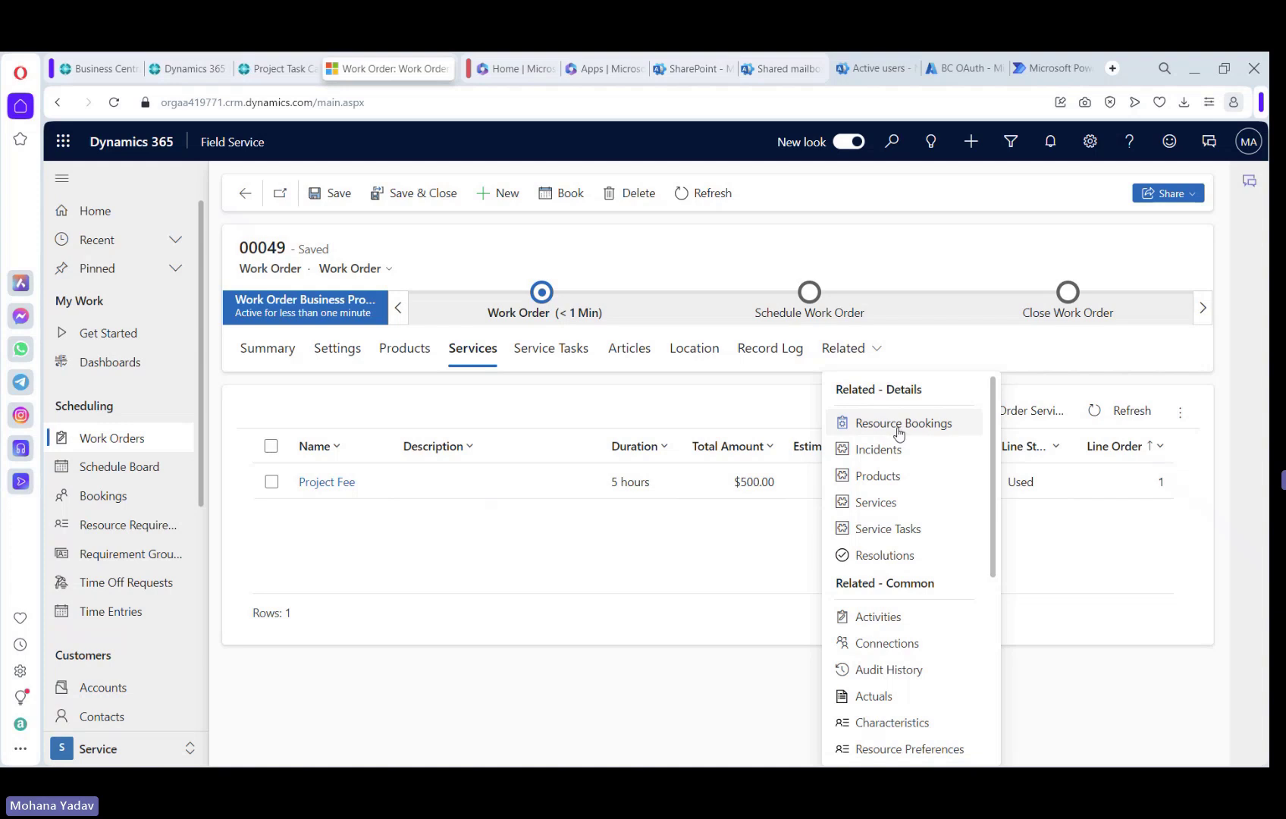
double_click(842, 348)
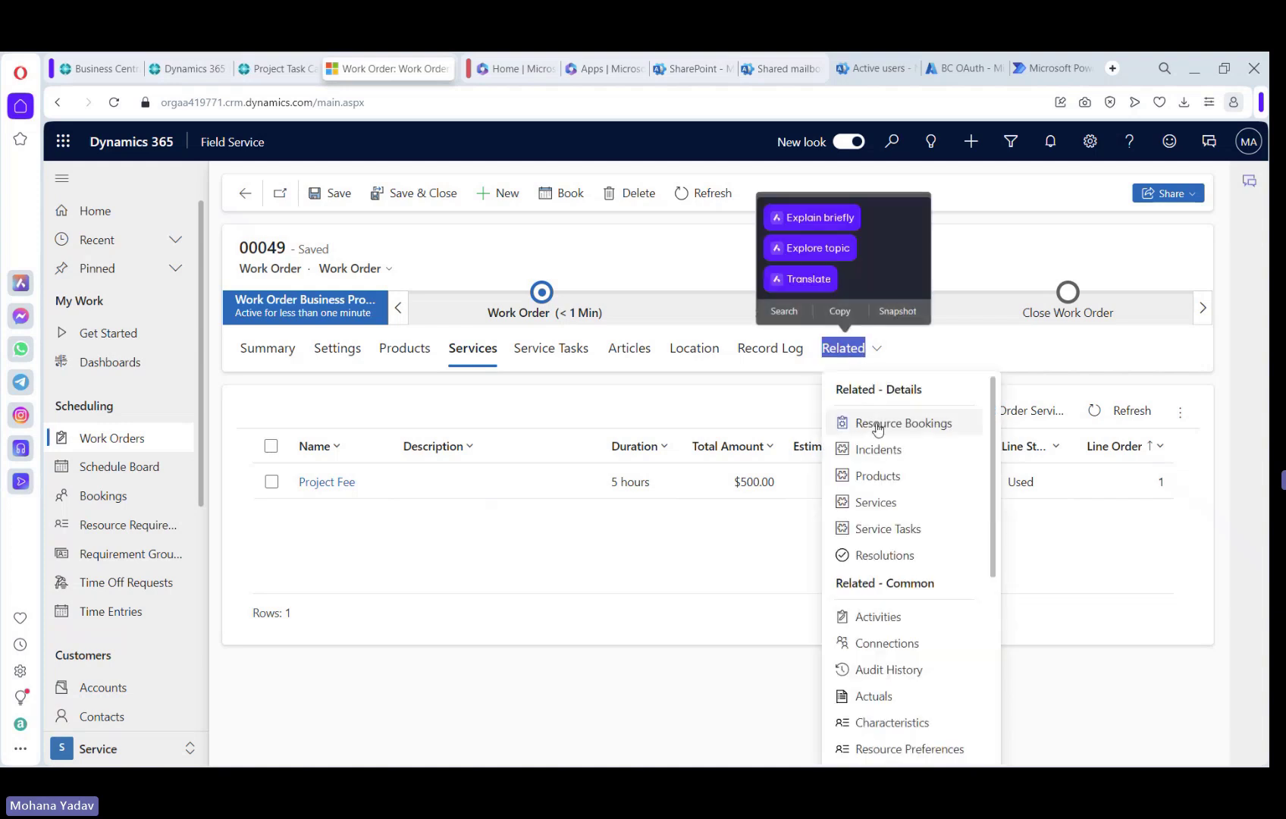
click(976, 356)
click(851, 353)
click(903, 423)
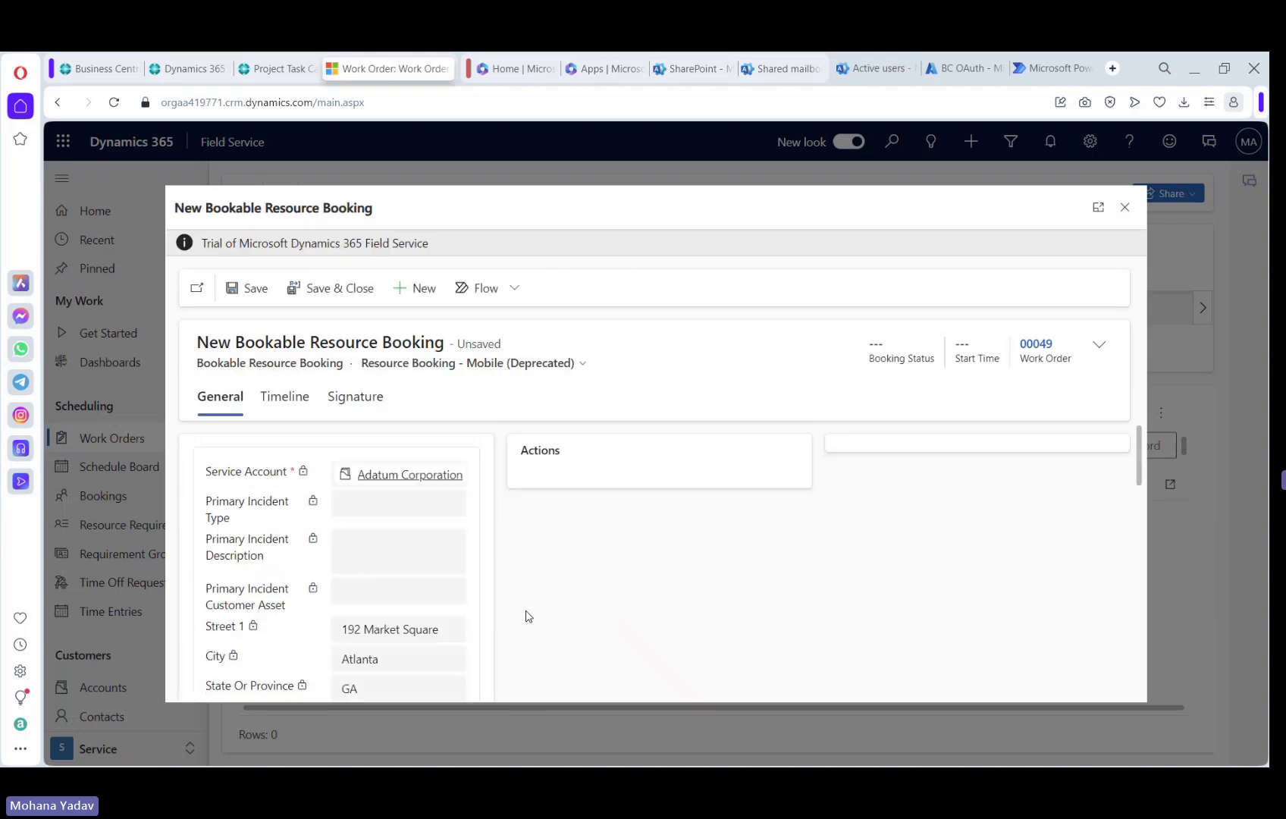
- Set the booking status to Scheduled and the start date to 3/11/2024
scroll(490, 552, down, 5)
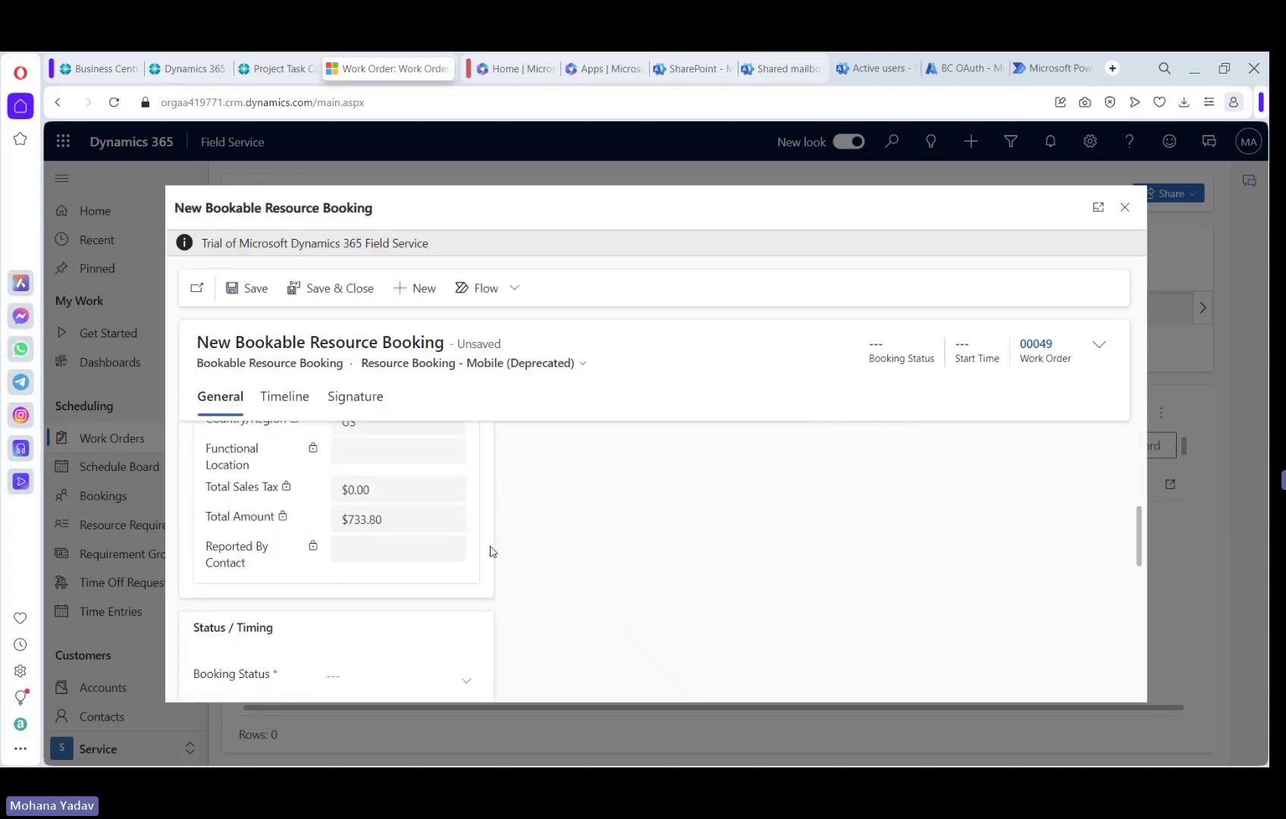
scroll(487, 548, down, 4)
scroll(488, 548, up, 2)
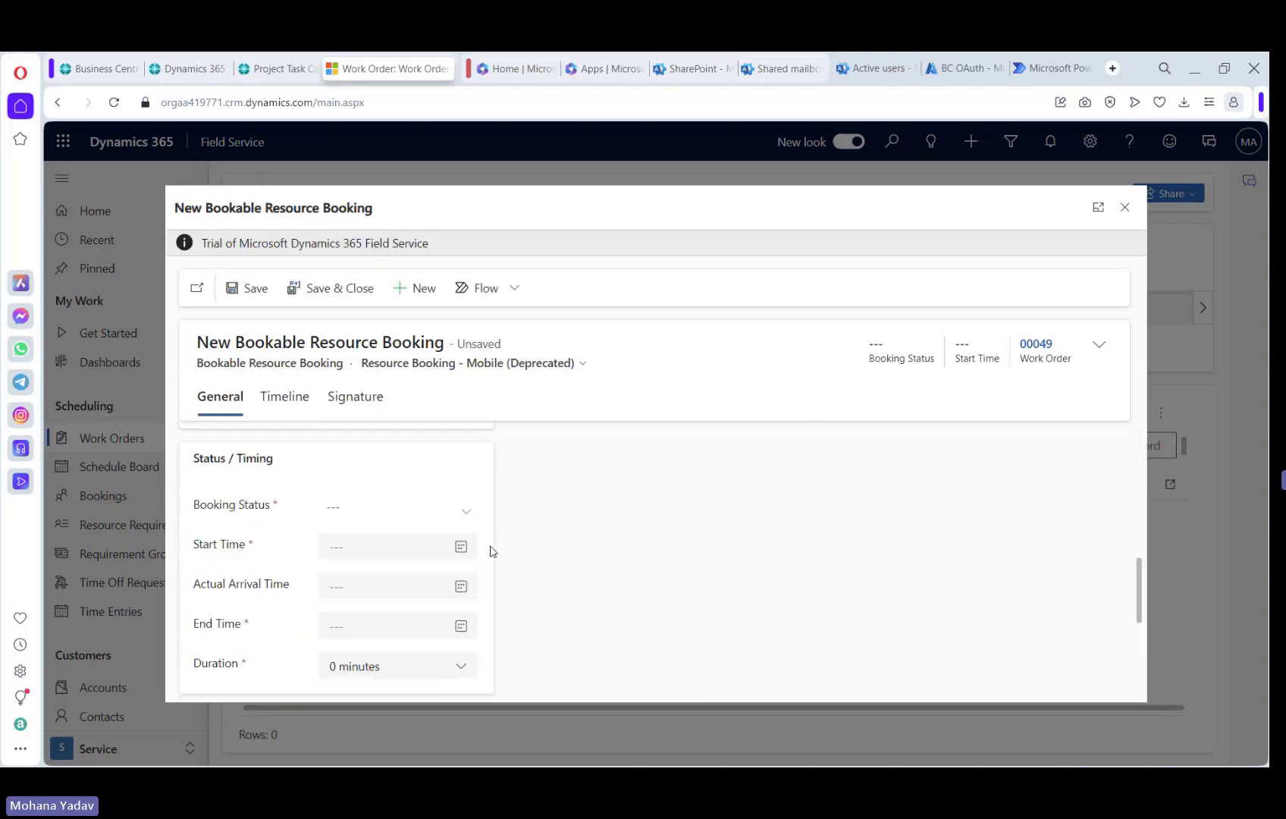
click(353, 489)
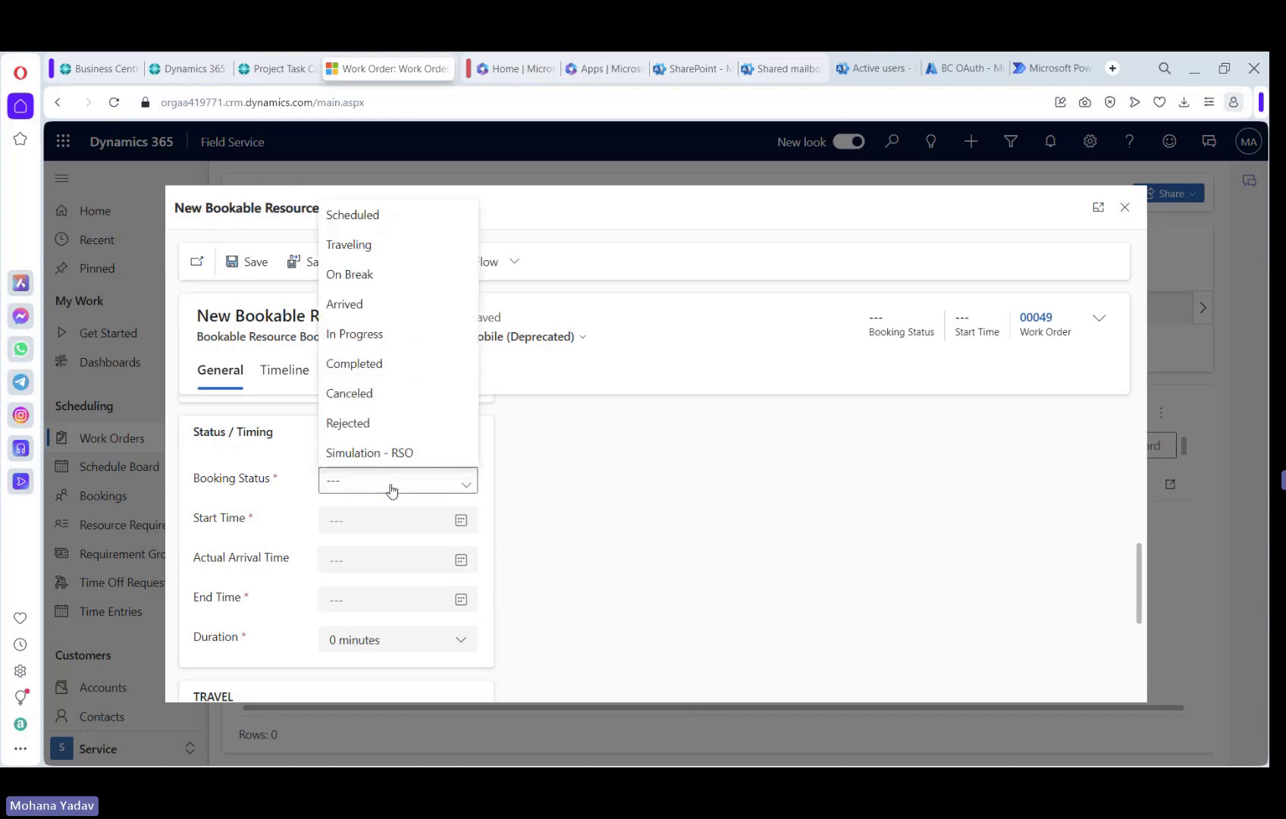
click(362, 221)
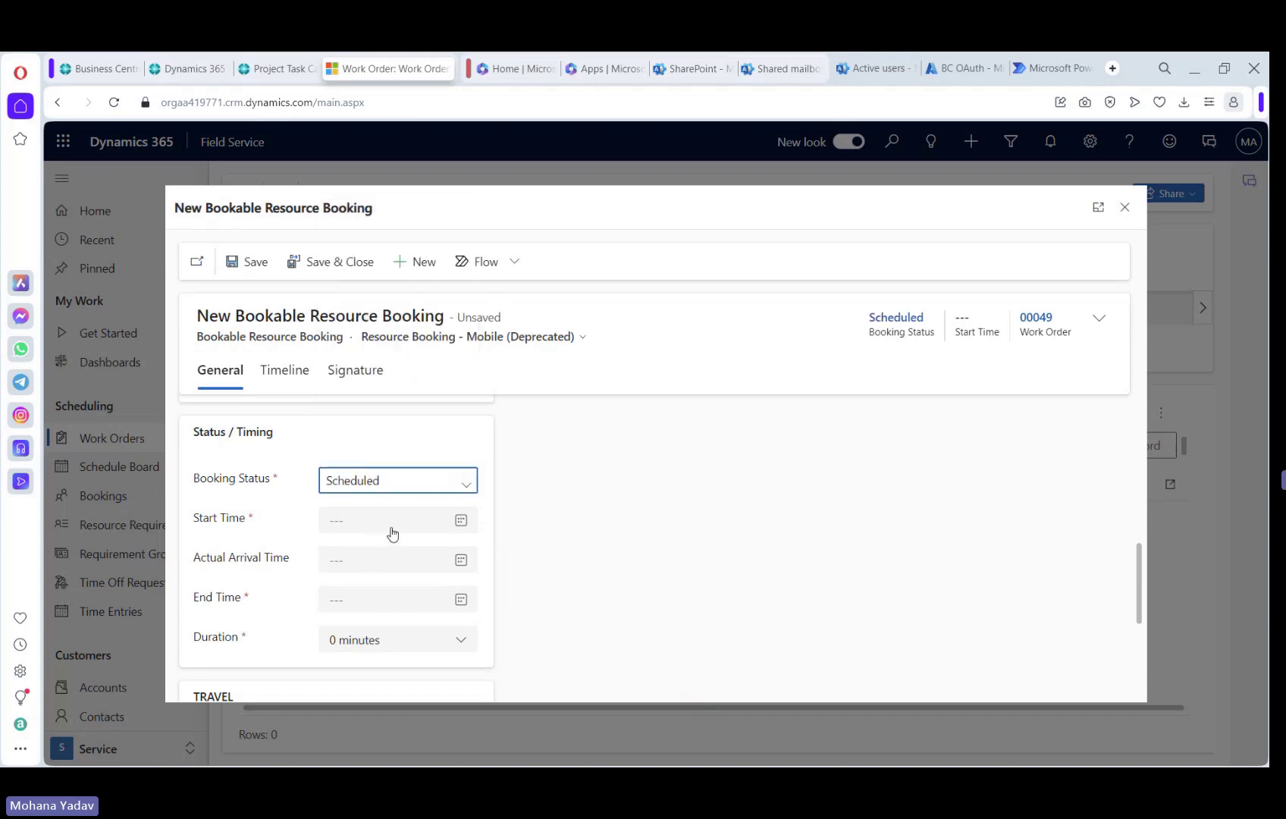
click(460, 521)
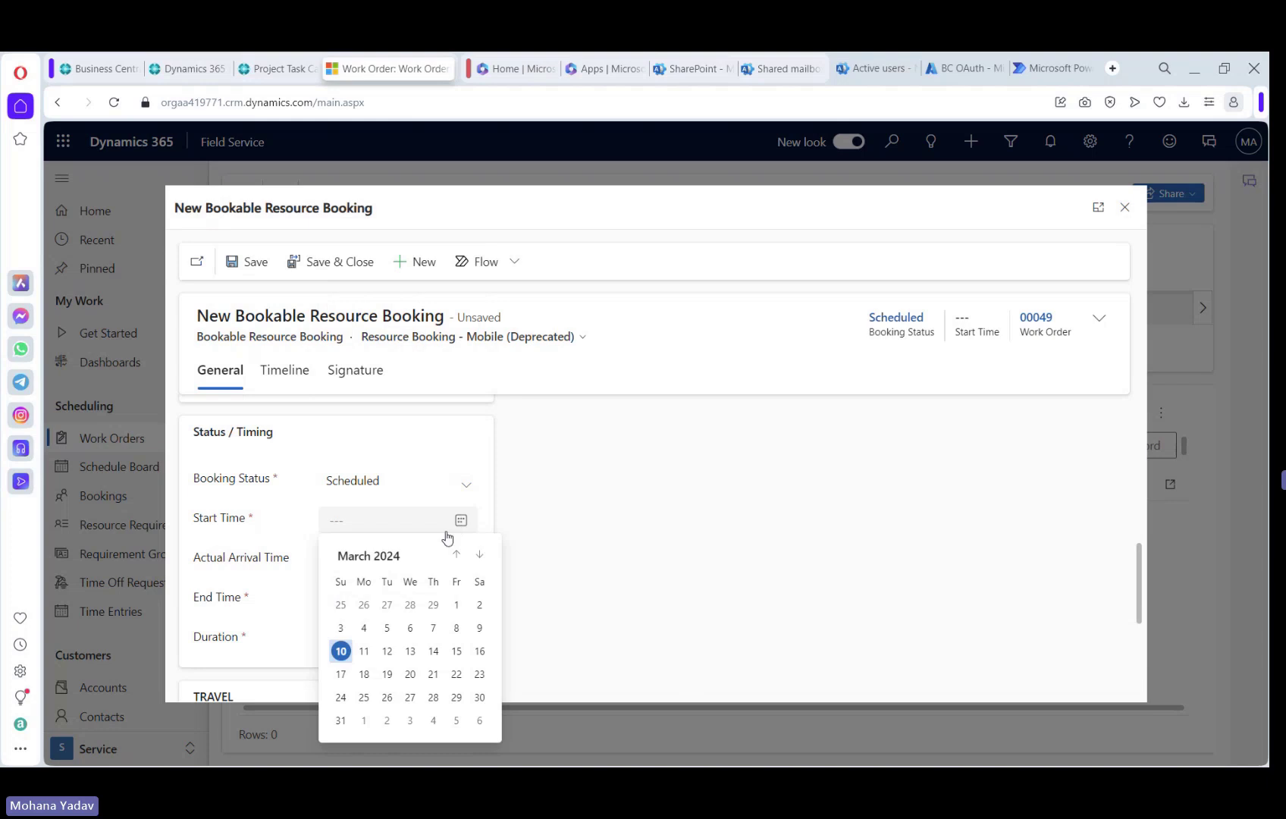
click(365, 652)
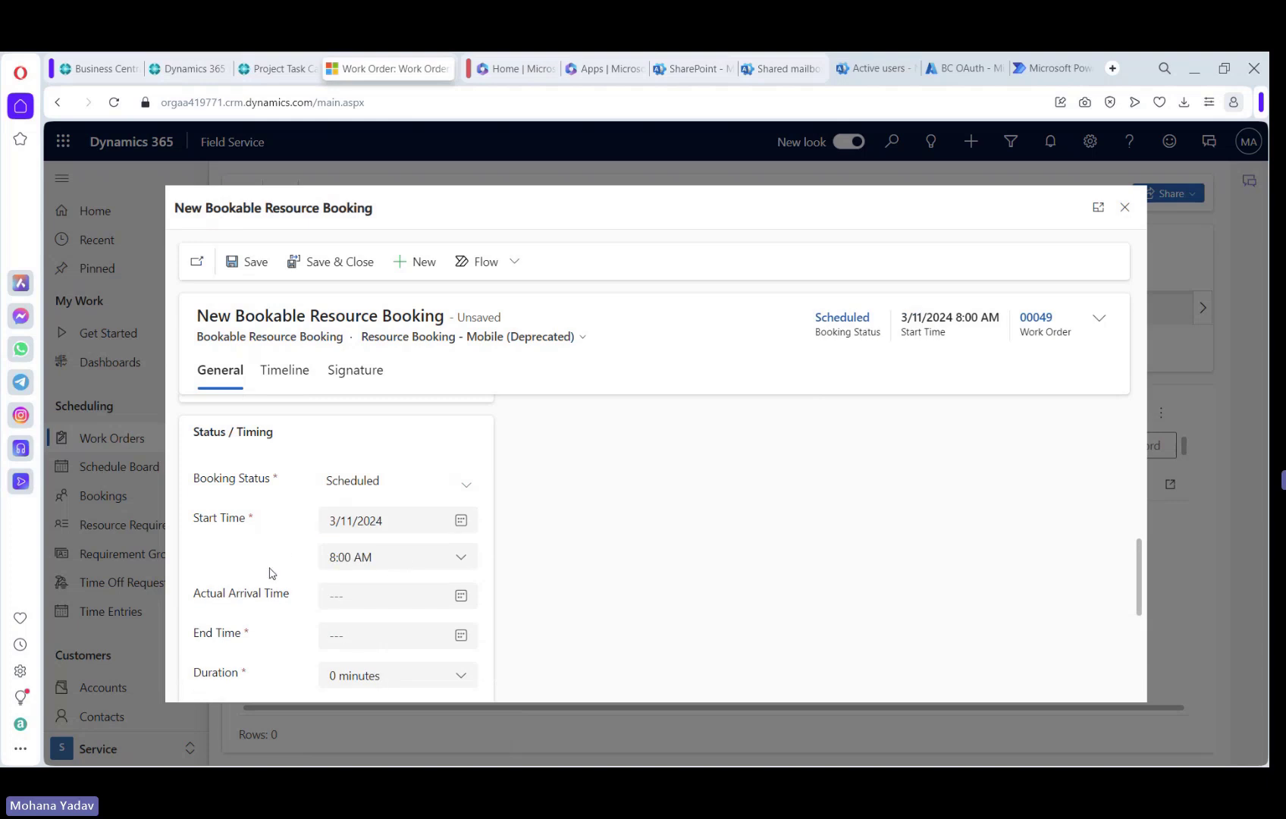
- Set the resource booking's duration to 5 hours
scroll(271, 574, down, 1)
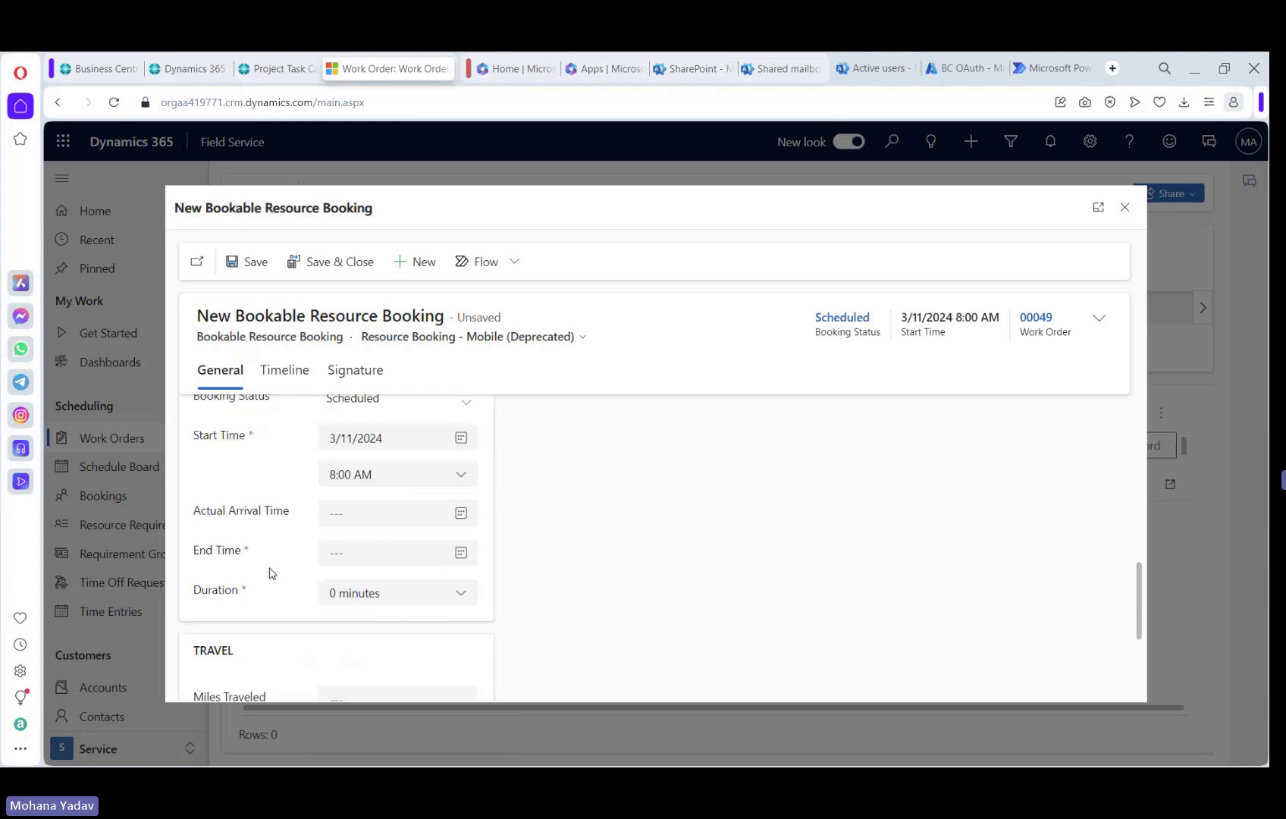
click(375, 594)
scroll(368, 672, down, 3)
scroll(368, 672, down, 1)
scroll(368, 672, up, 1)
scroll(366, 667, down, 2)
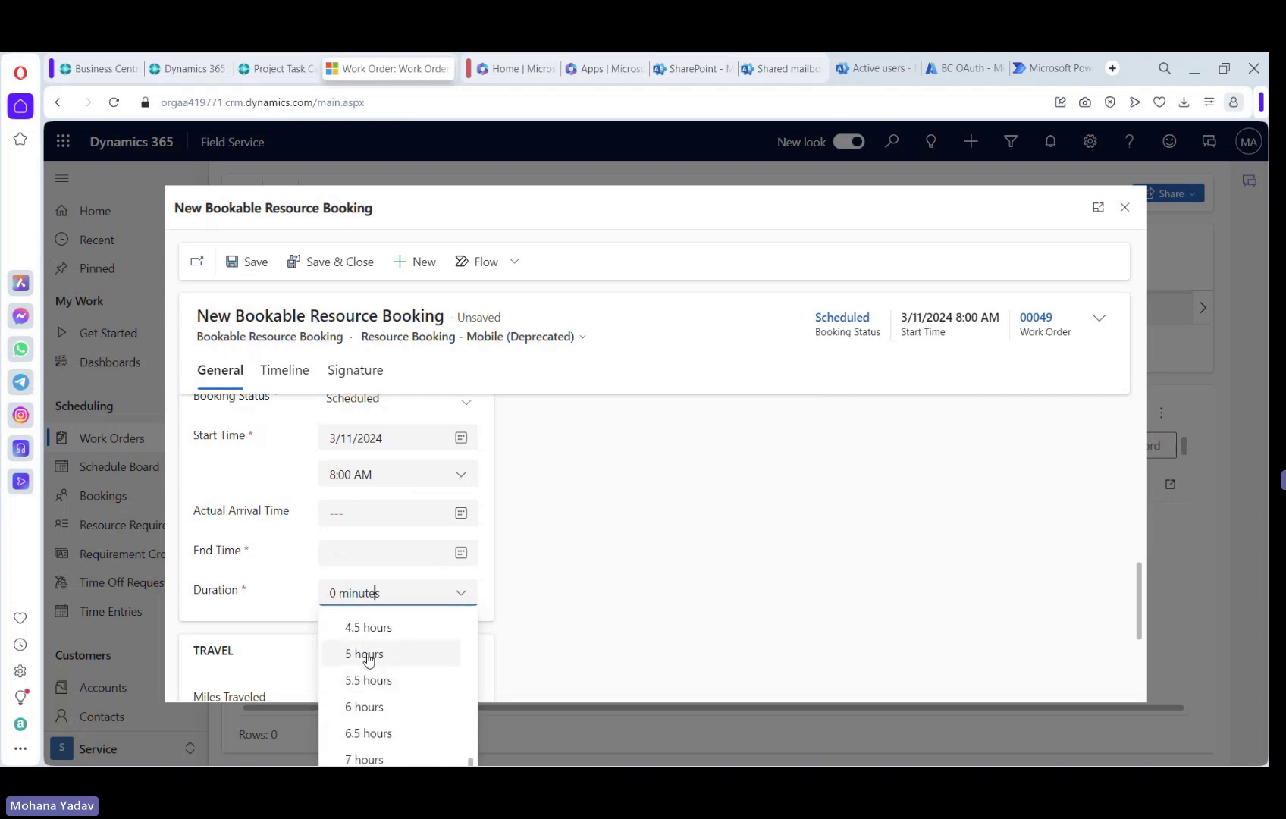
click(364, 656)
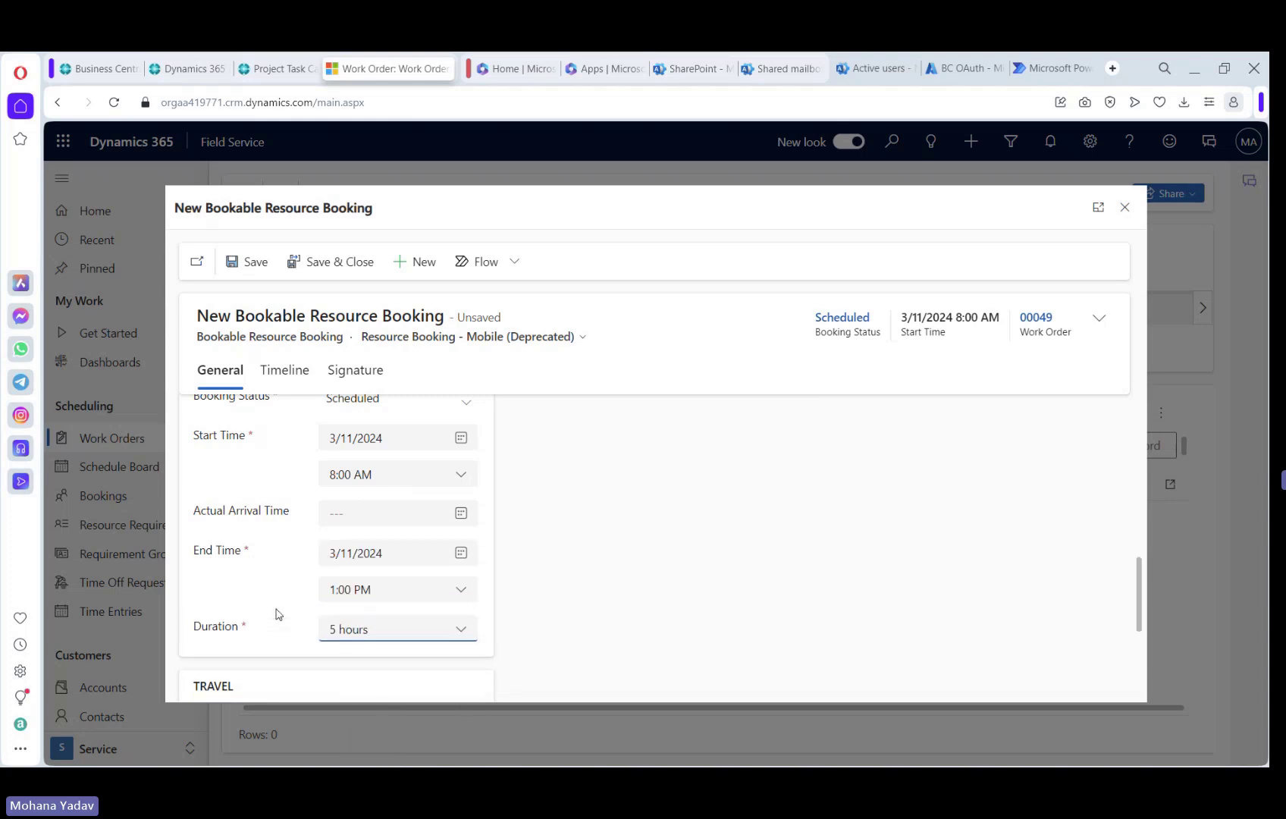
- Assign the recently used bookable resource to the booking, and save and close it
scroll(257, 593, down, 3)
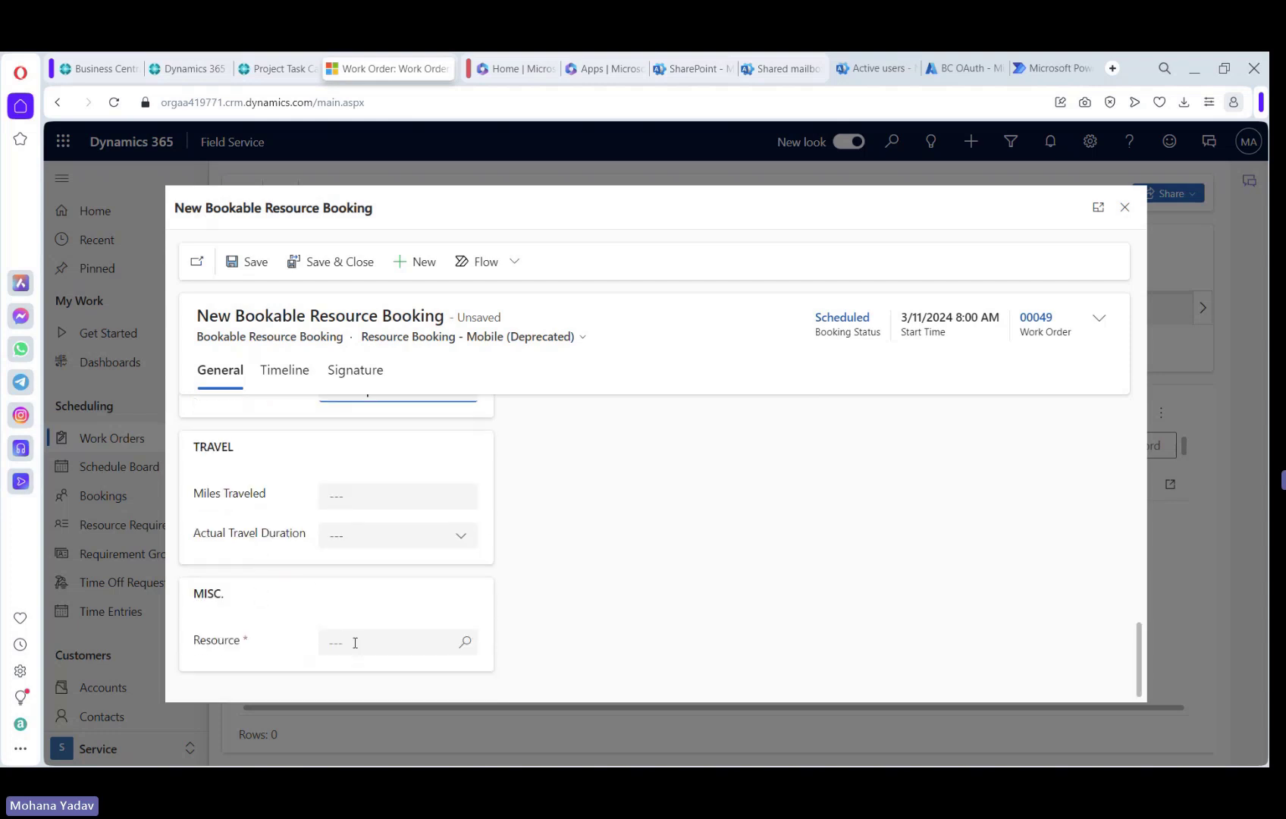
click(337, 637)
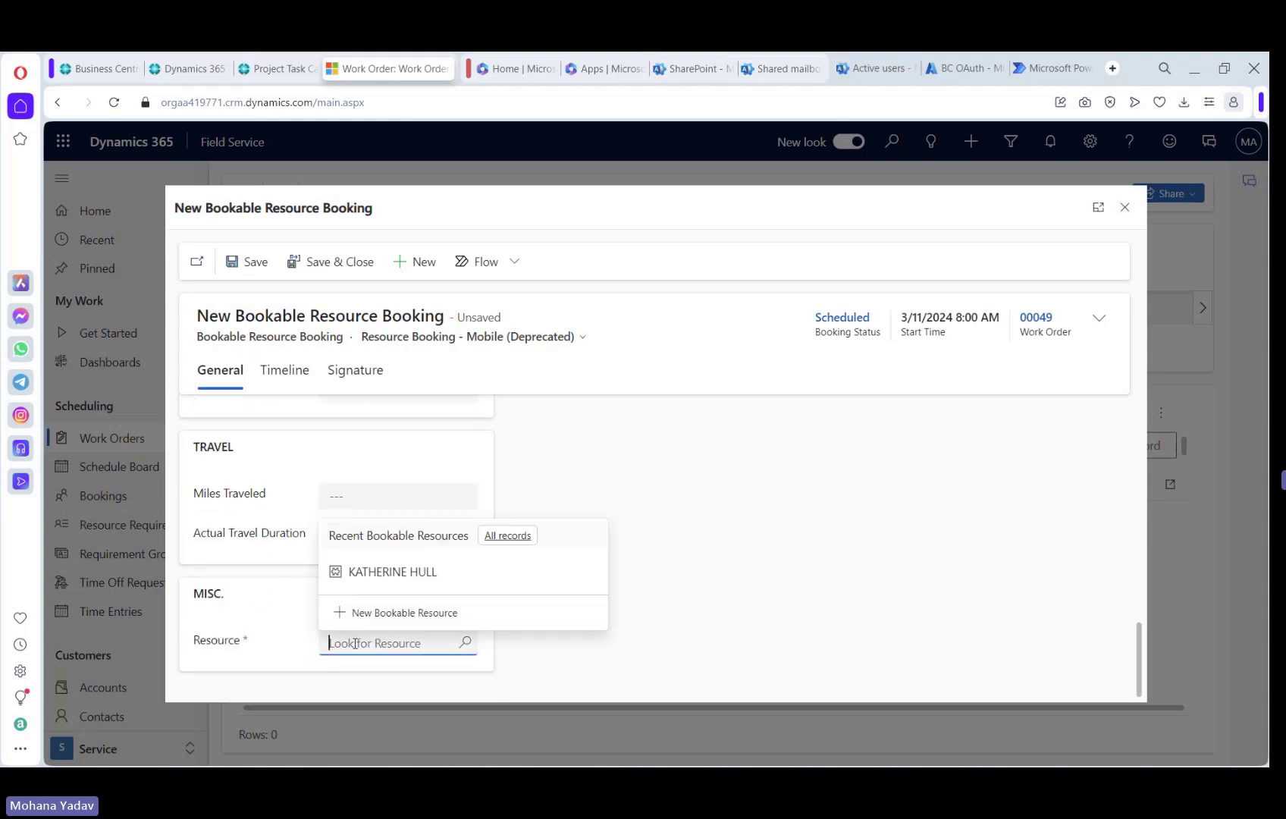
click(381, 576)
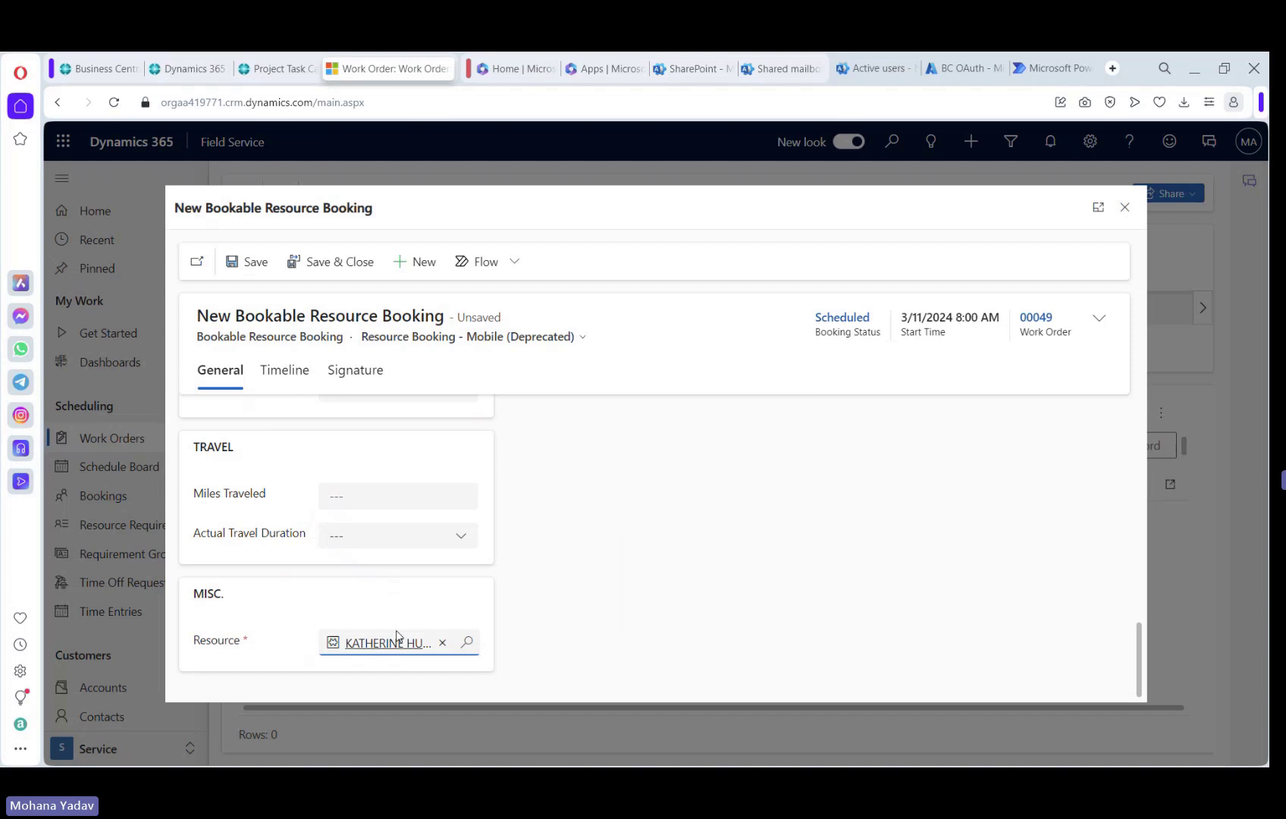
scroll(595, 613, up, 10)
scroll(594, 613, up, 3)
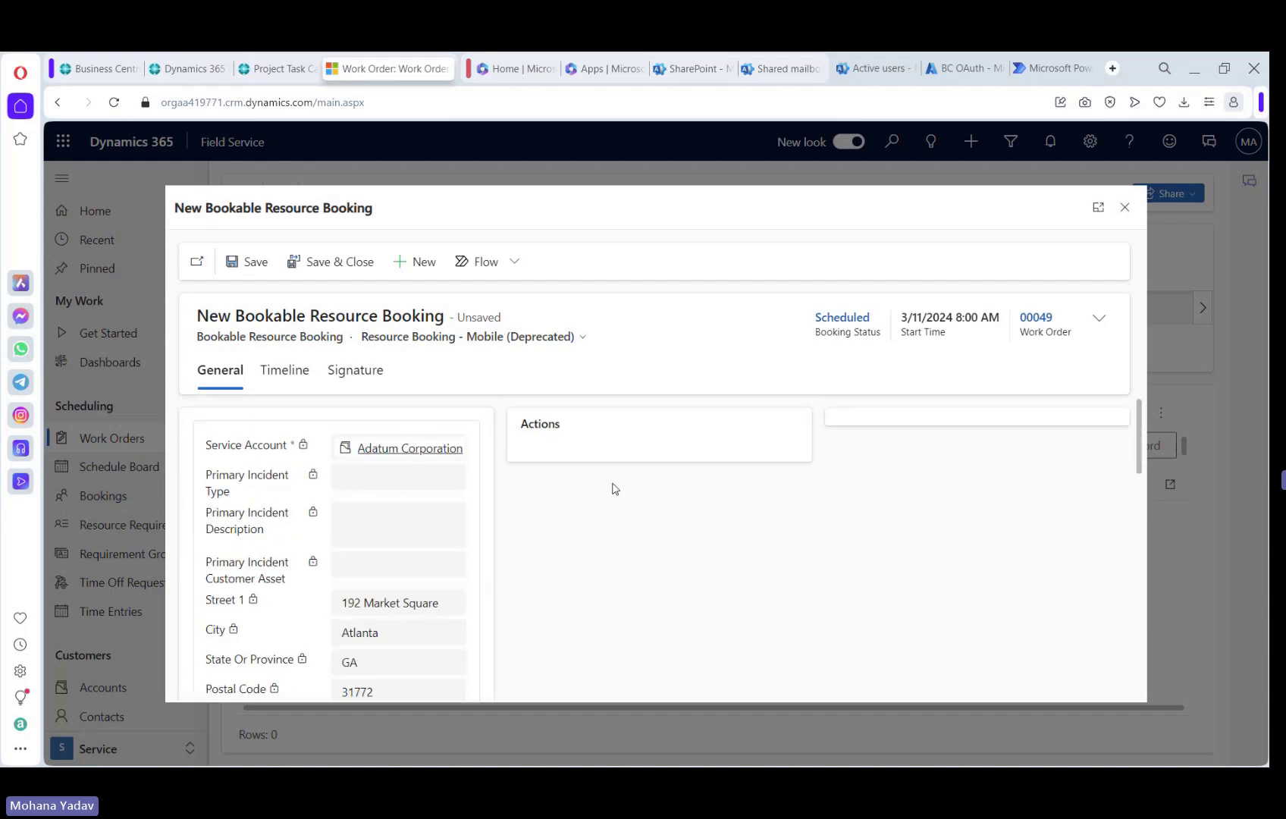
click(326, 263)
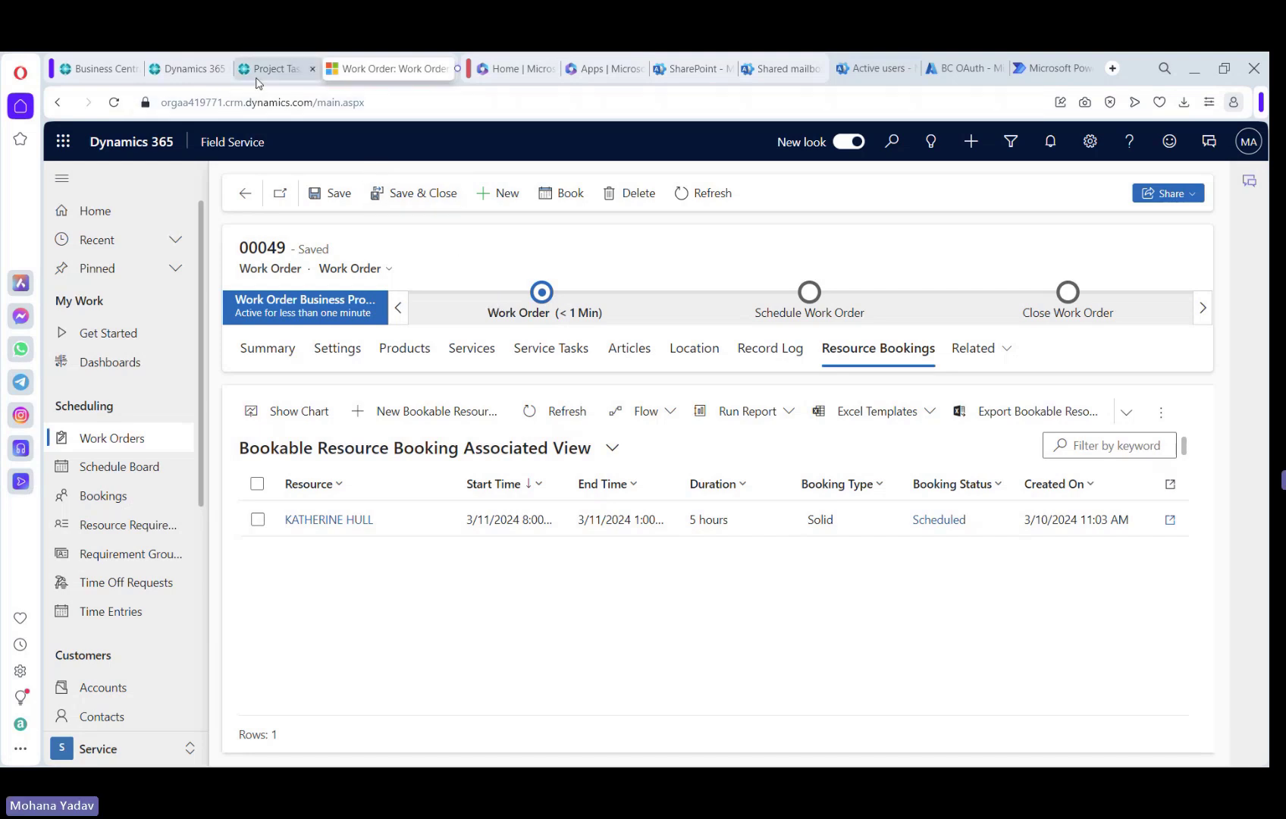
- Switch to Business Central and open the integration table mappings from the Dynamics 365 Field Service Integration Setup
click(182, 71)
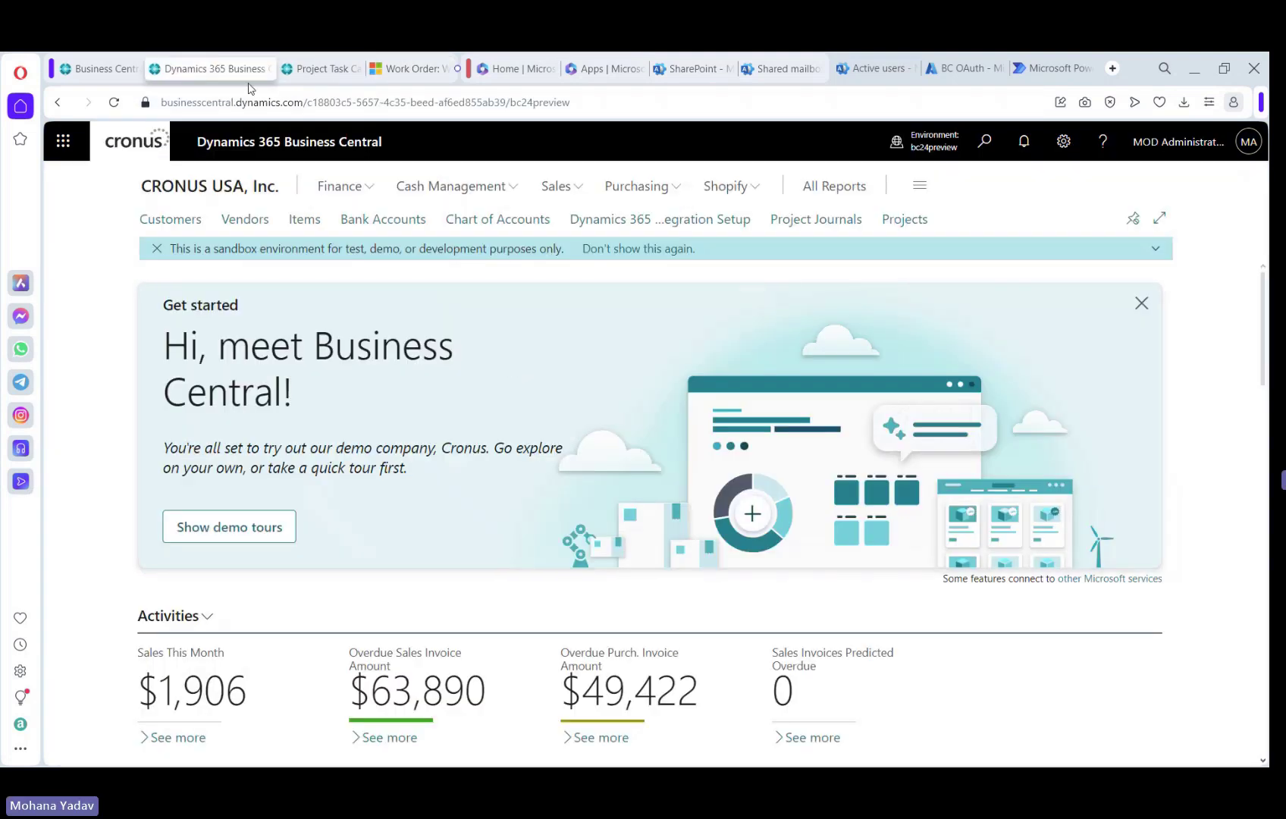
click(303, 73)
click(102, 185)
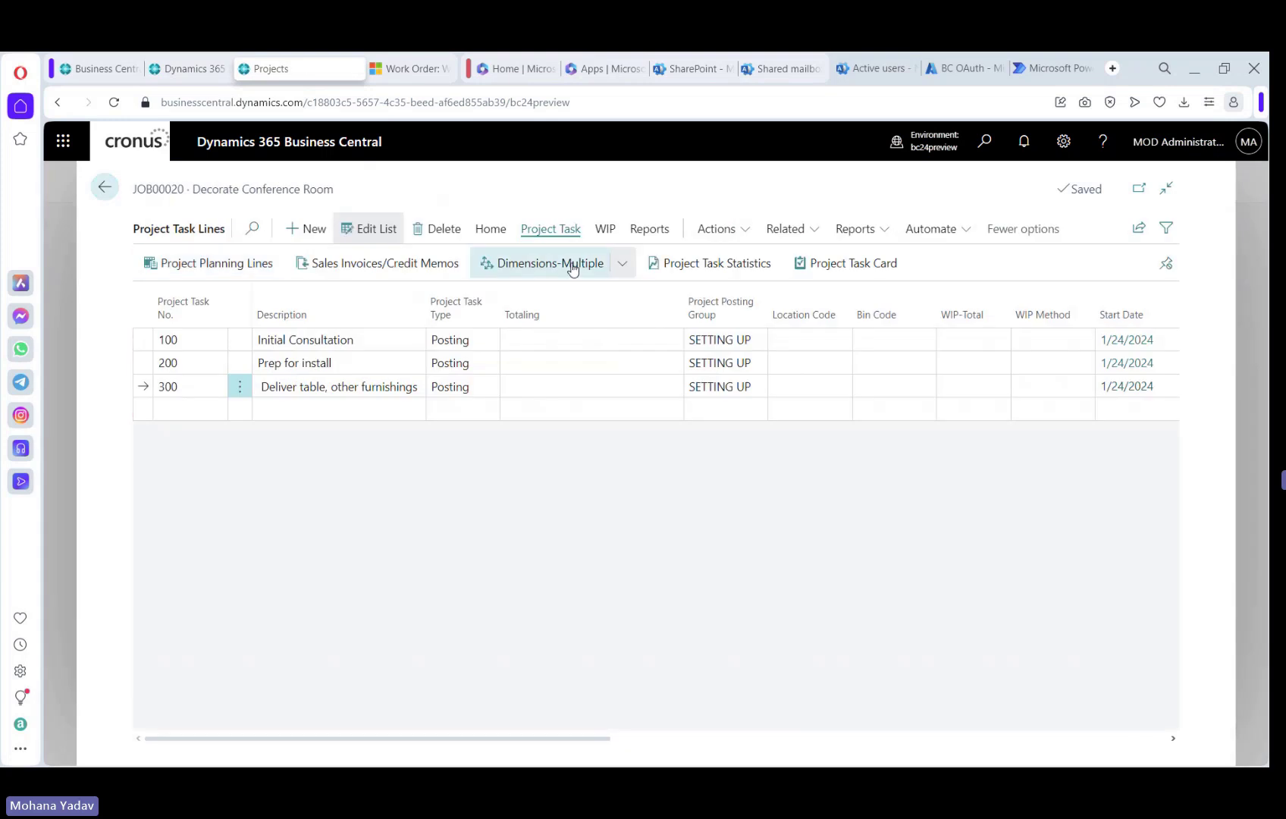
click(100, 182)
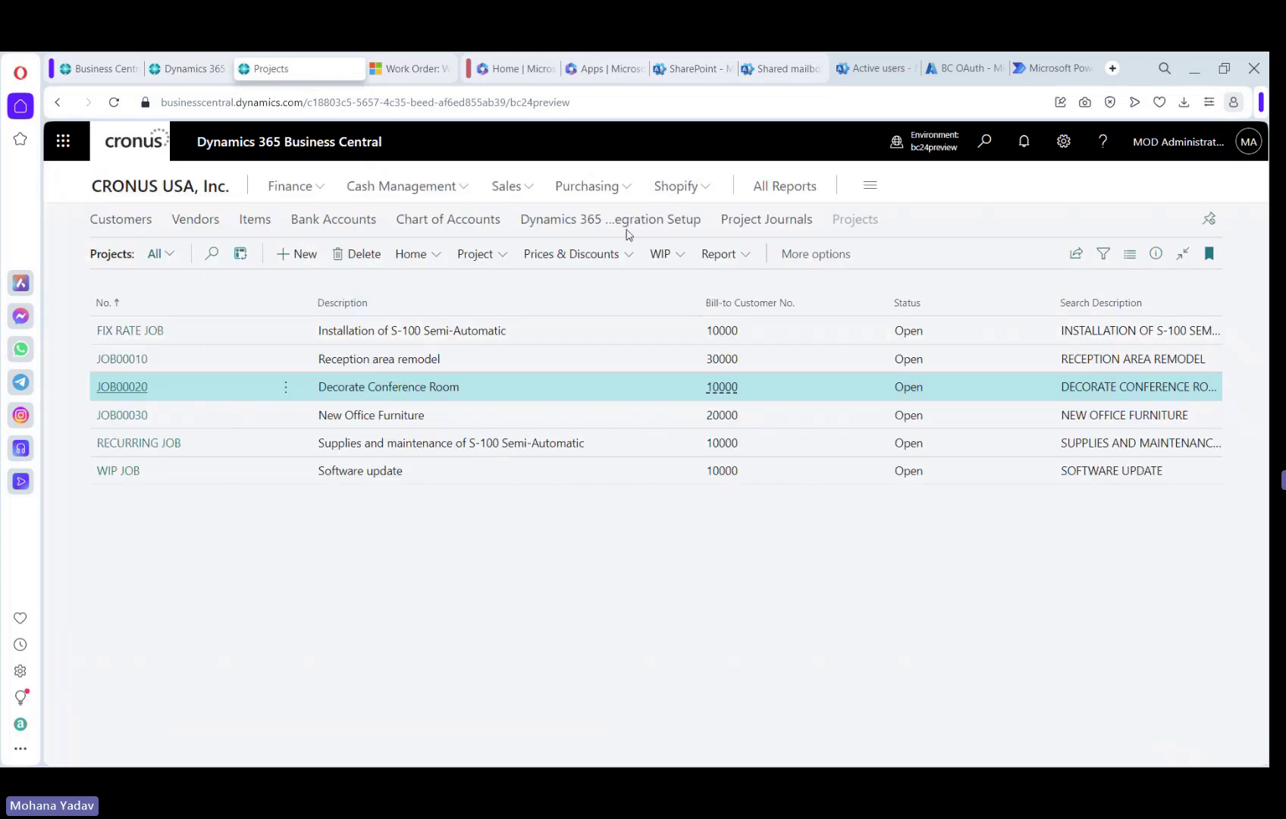
click(627, 224)
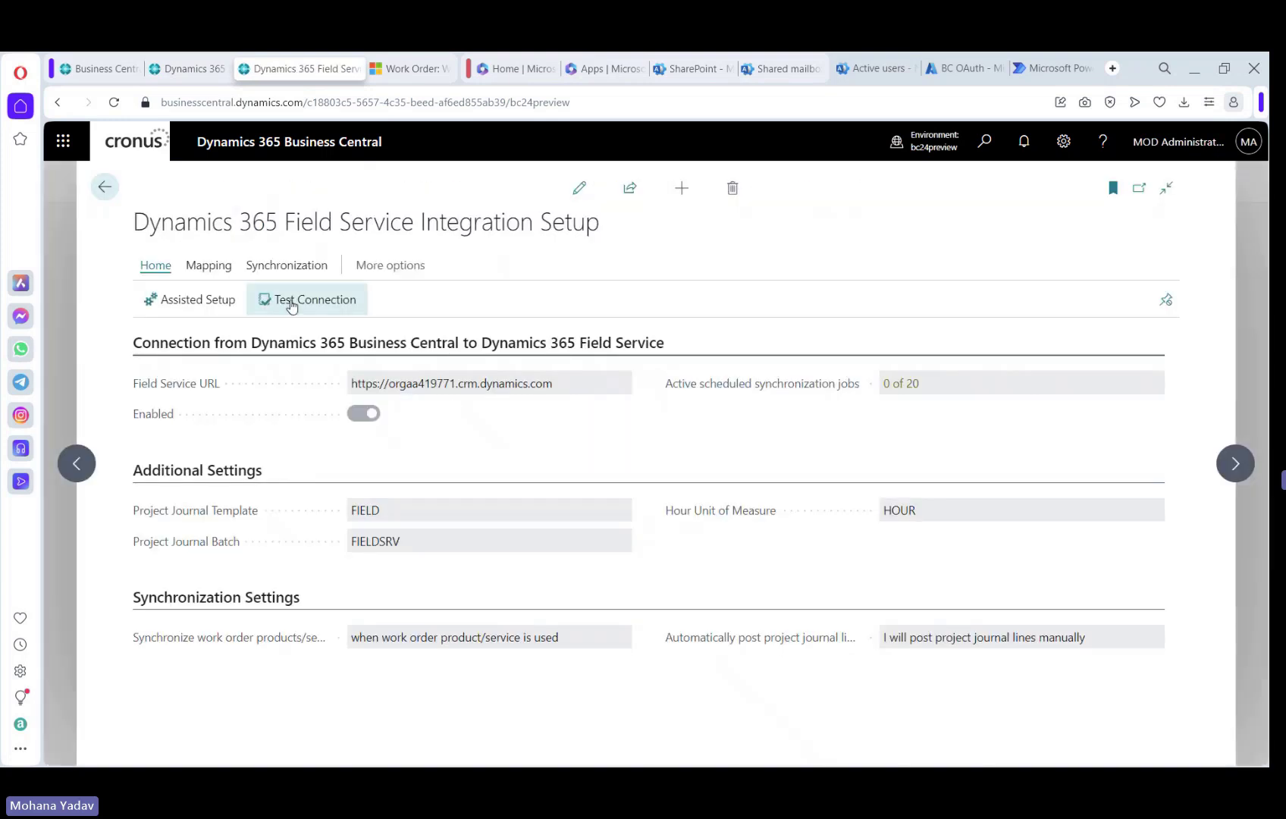
click(211, 267)
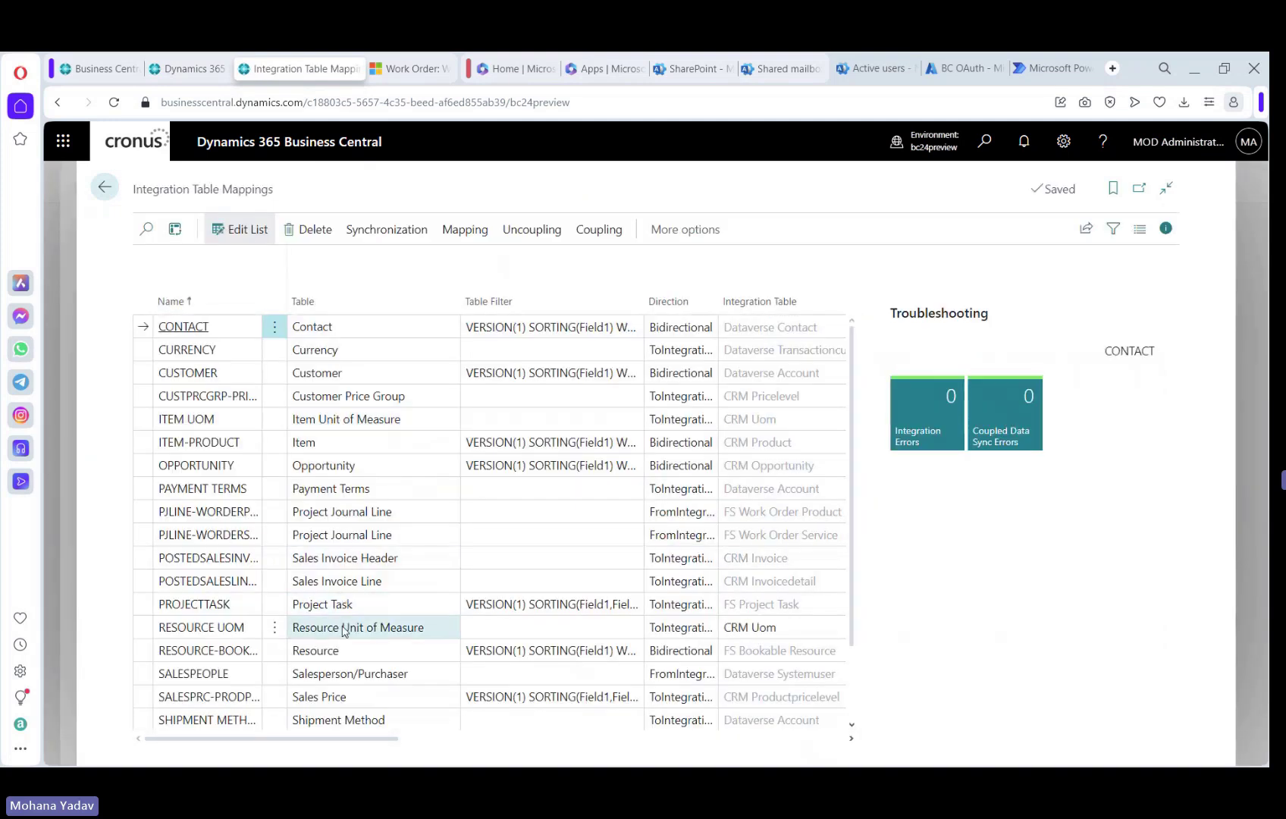
- Synchronize modified records for the PJLINE-WORDERPRODUCT mapping of project journal lines to work order products
click(345, 627)
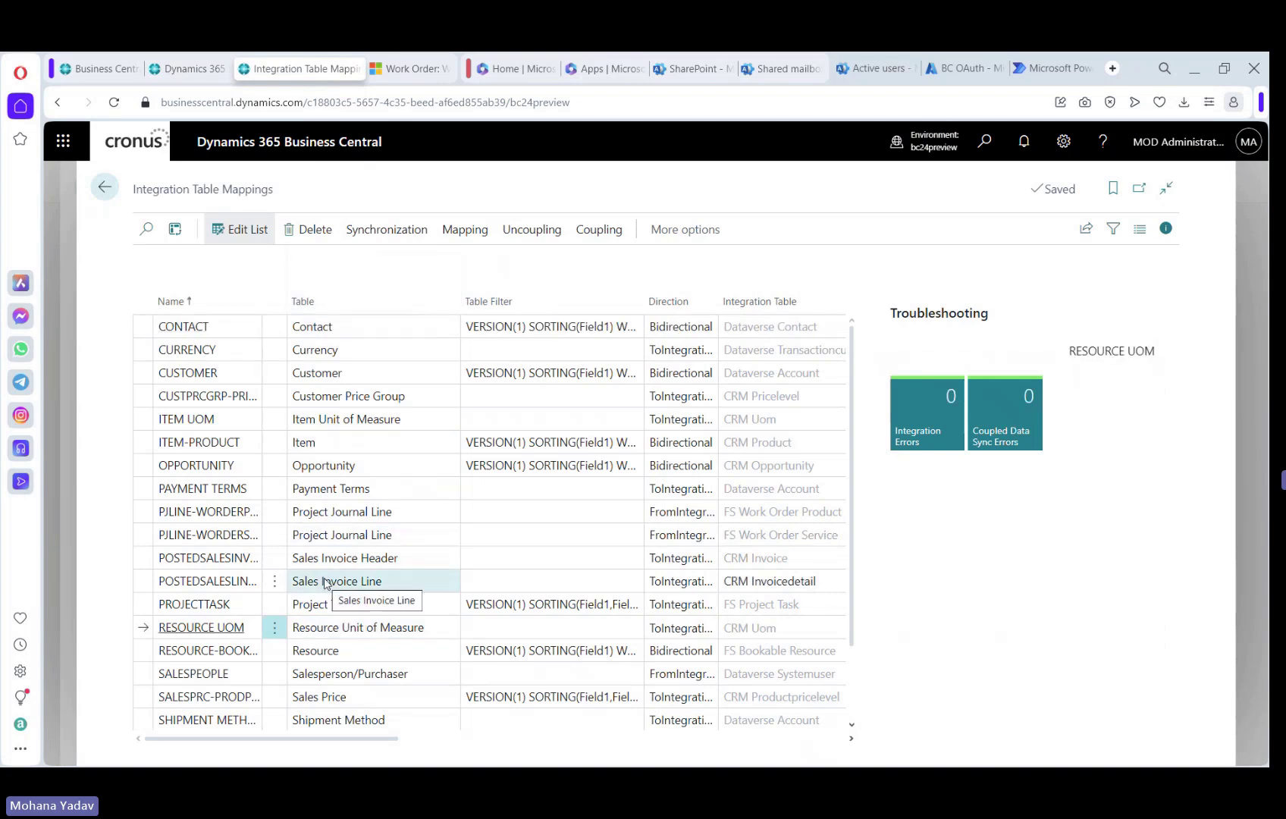
click(337, 512)
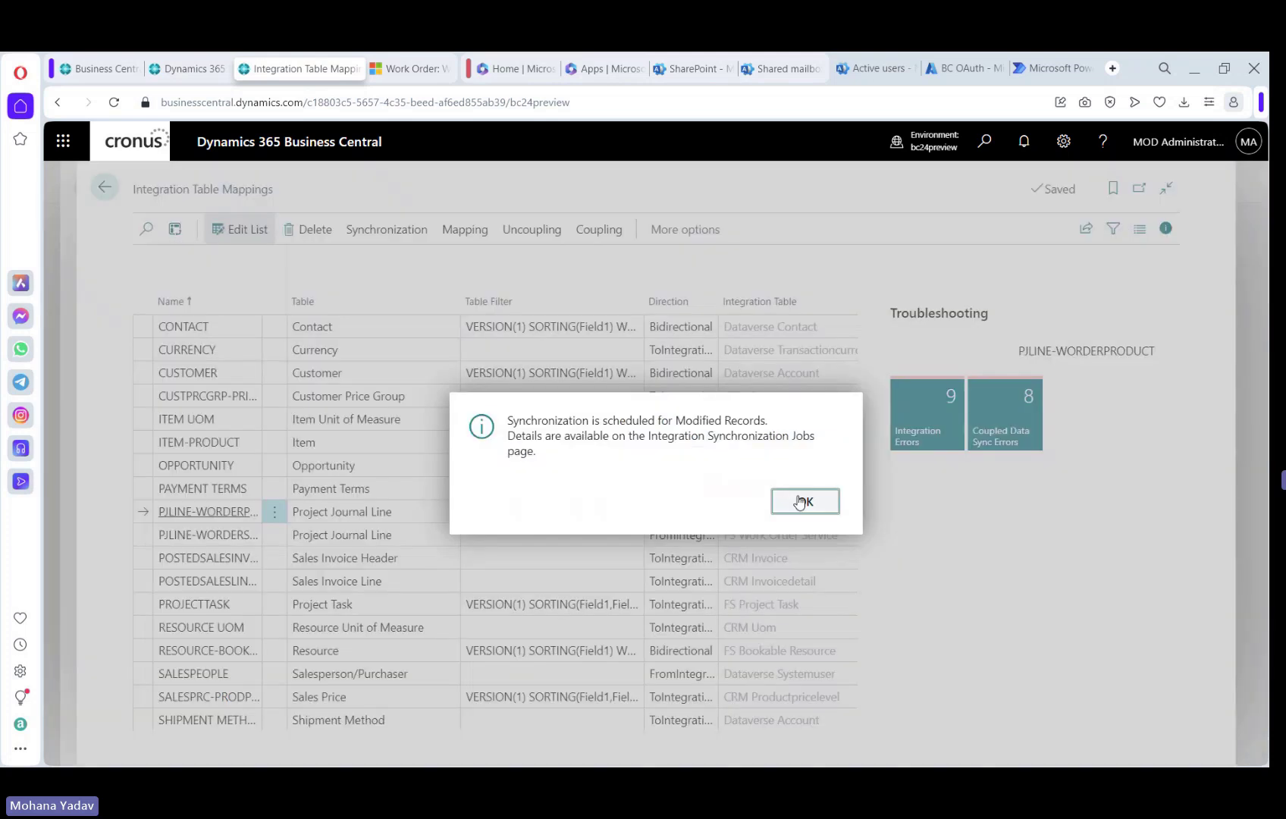
click(806, 502)
- Synchronize modified records for the PJLINE-WORDERSERVICE mapping of project journal lines to work order services
click(357, 534)
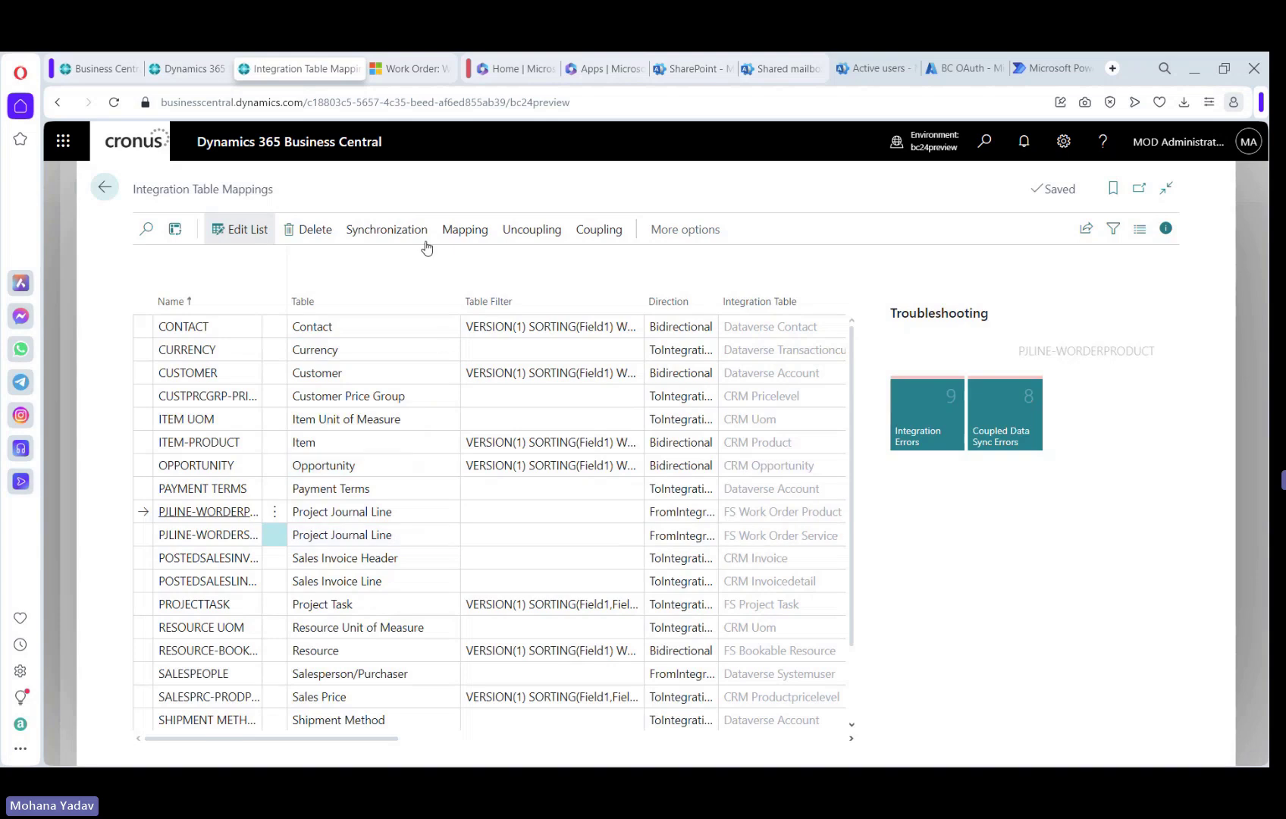
click(387, 229)
click(409, 262)
click(802, 503)
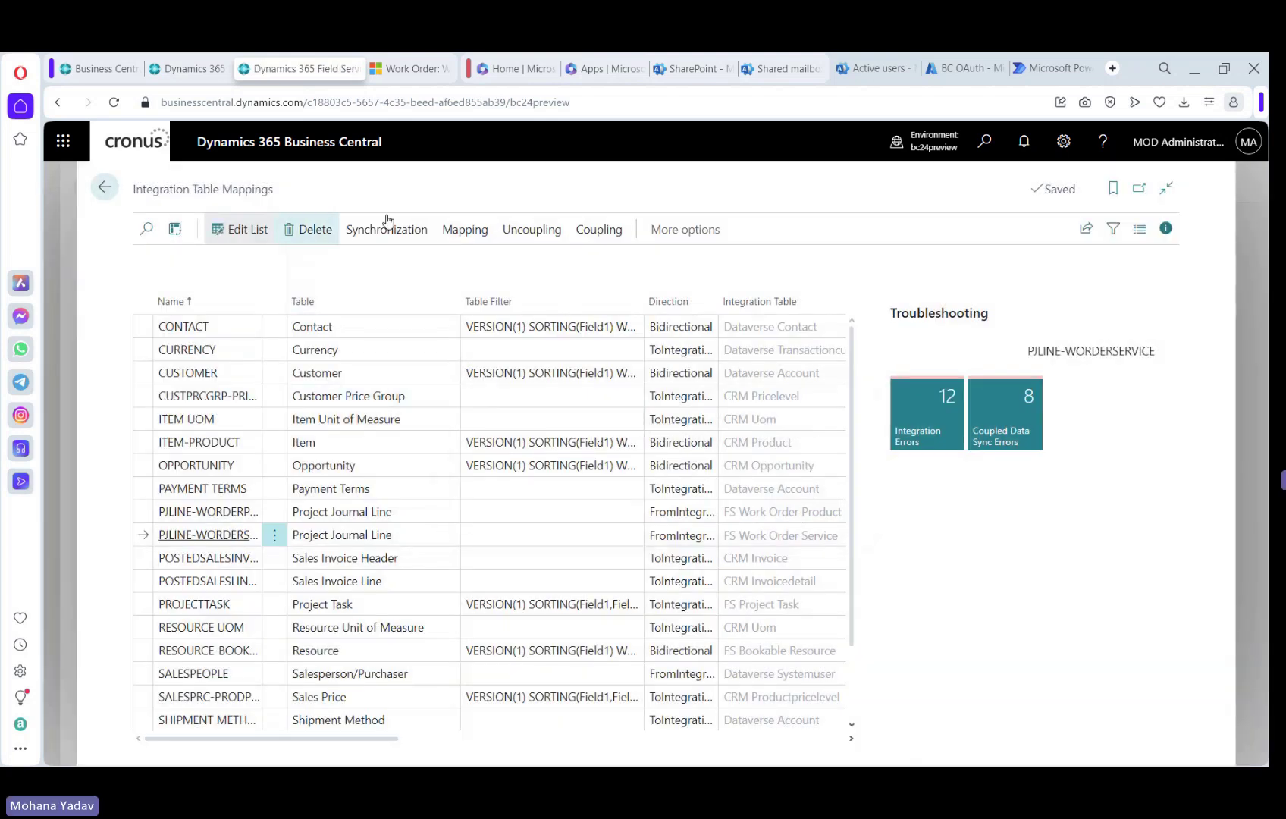
- Leave the integration table mappings and open Project Journals with the FIELD (Field Service Journal) template
click(105, 188)
click(105, 188)
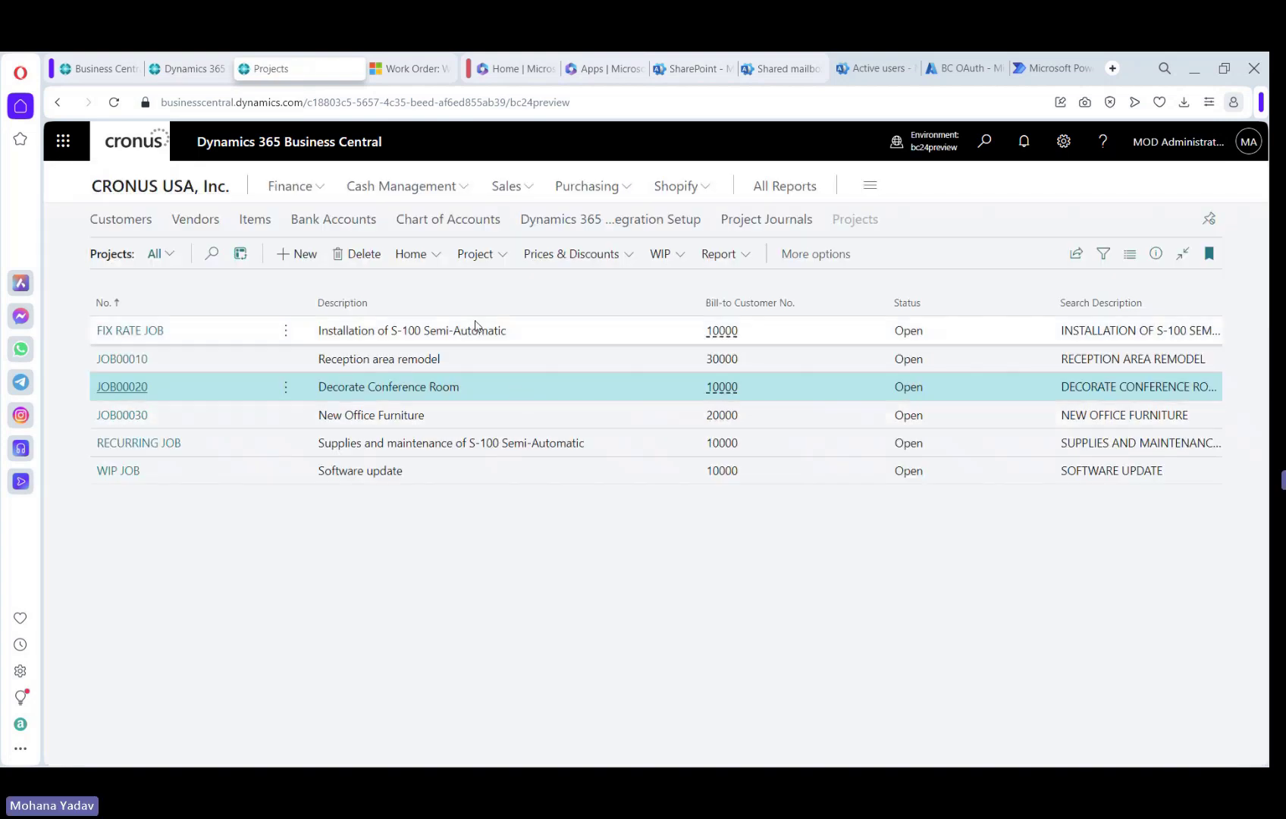
click(189, 69)
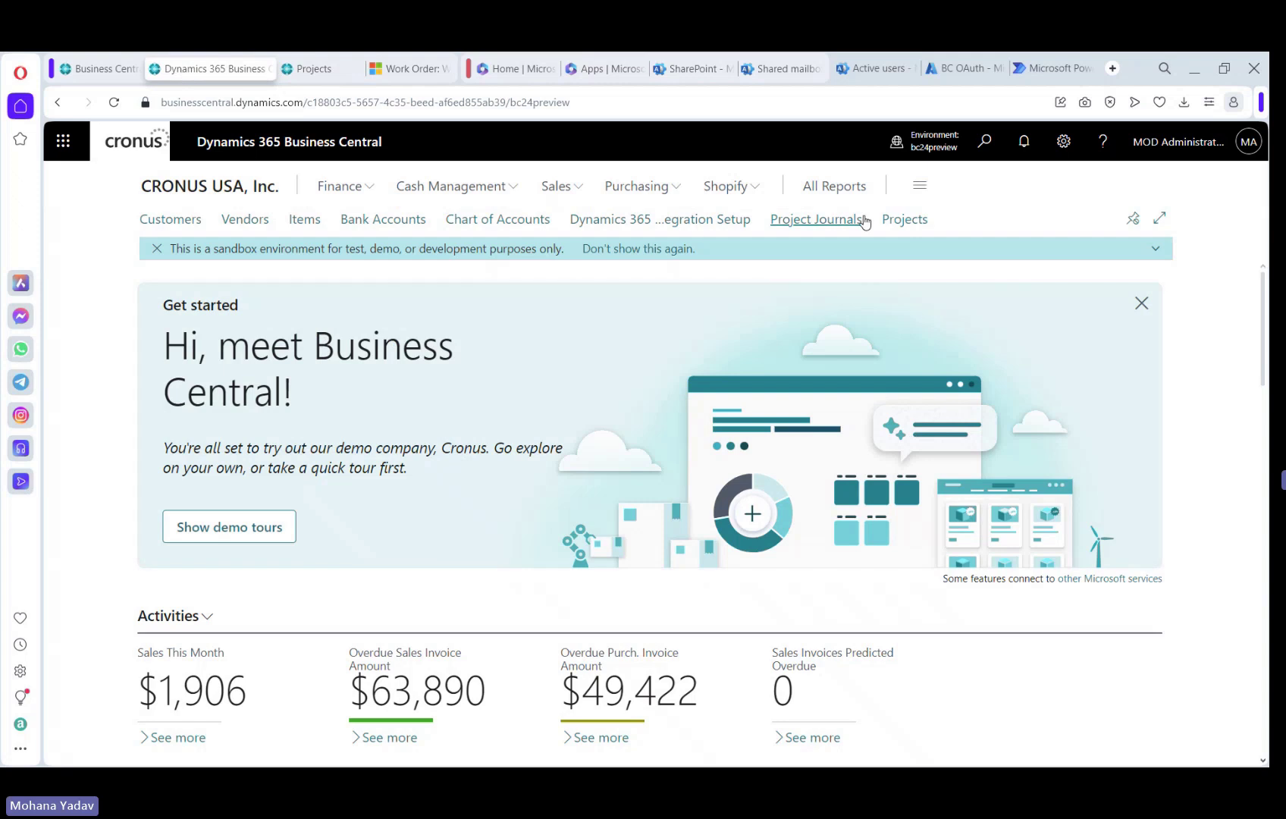
click(830, 222)
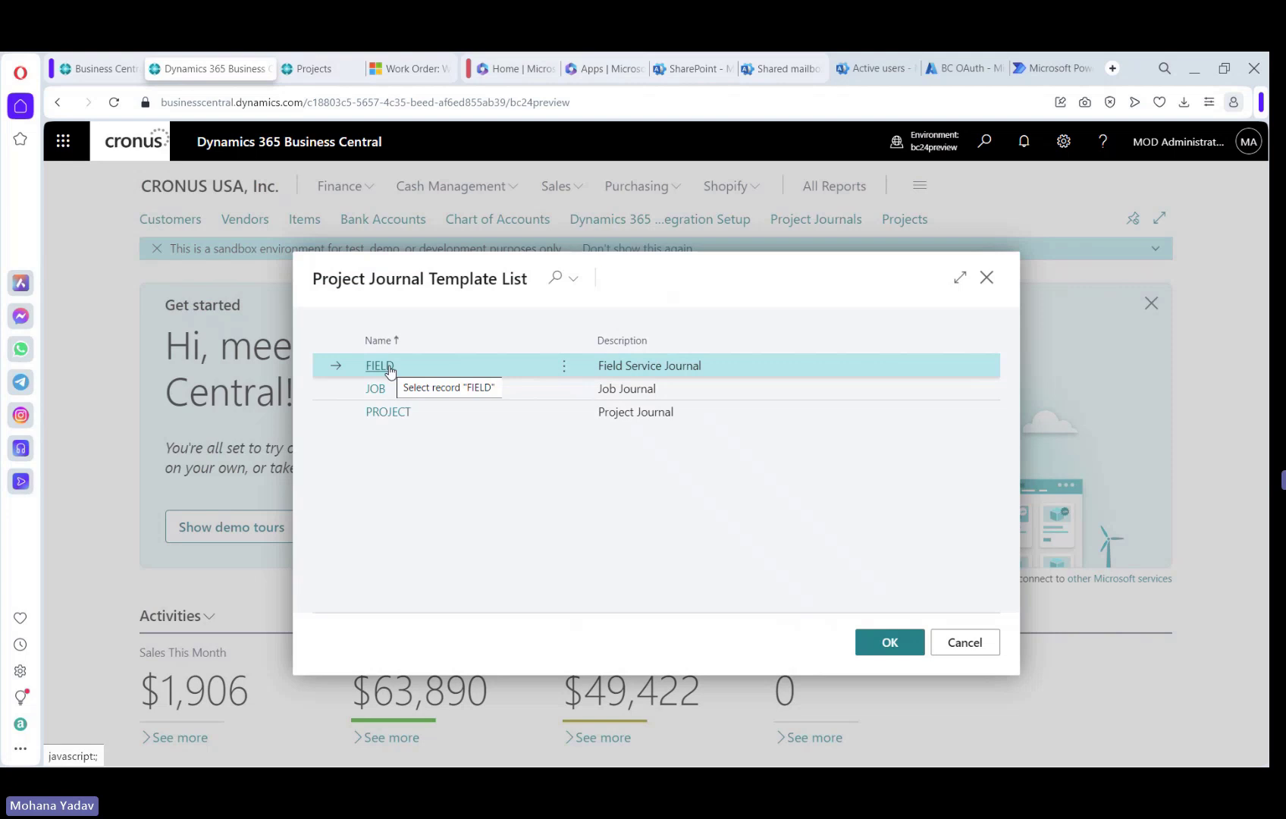
click(390, 369)
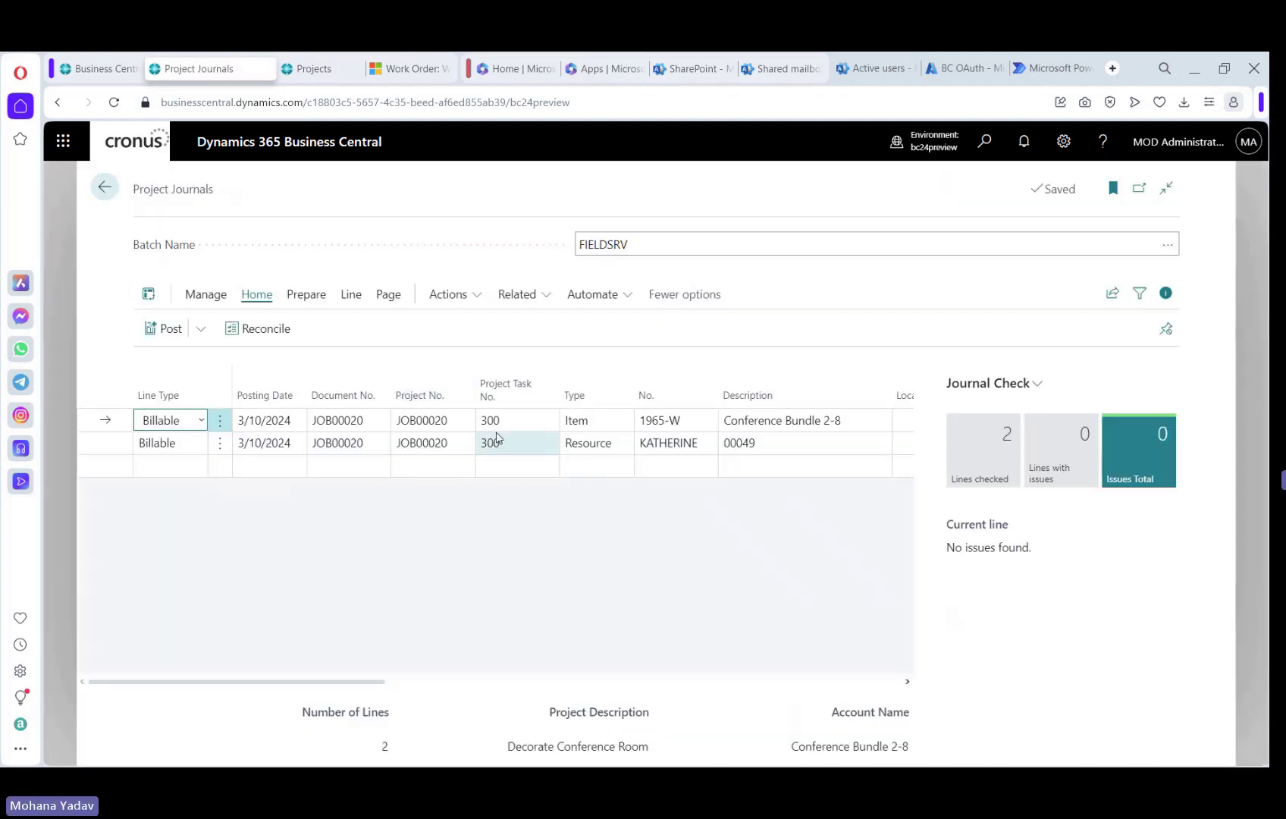
- Review the synchronized lines in the FIELDSRV batch, post them, and leave the project journal
drag(318, 686, 402, 681)
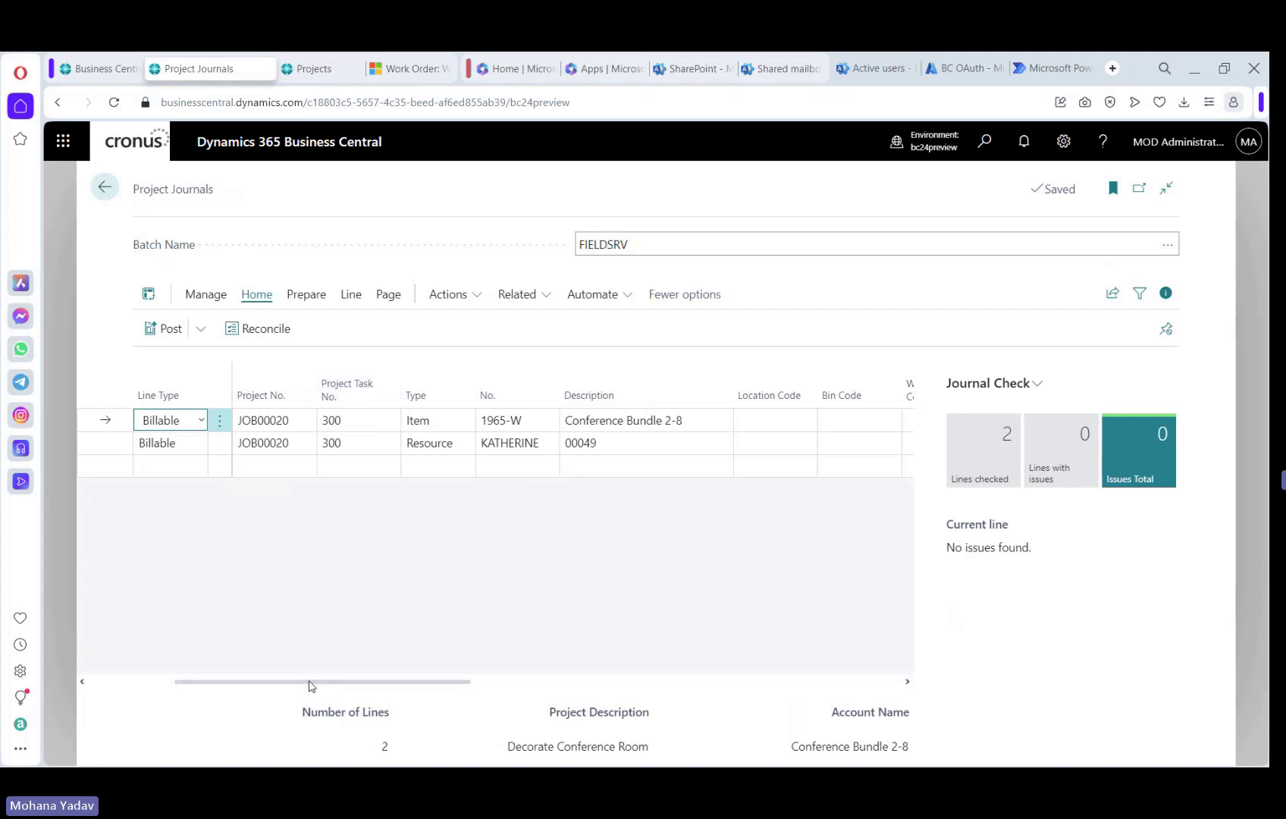
drag(314, 687, 405, 687)
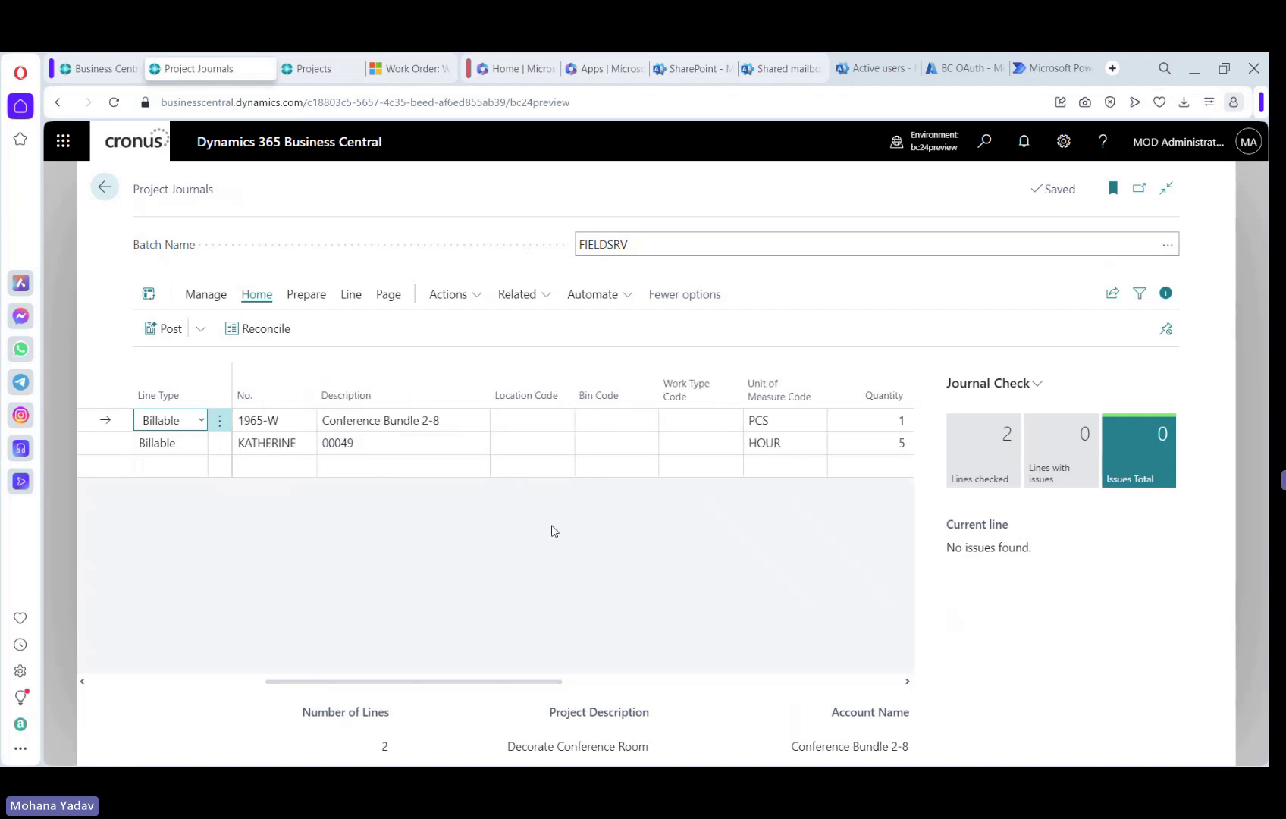
drag(501, 682, 576, 683)
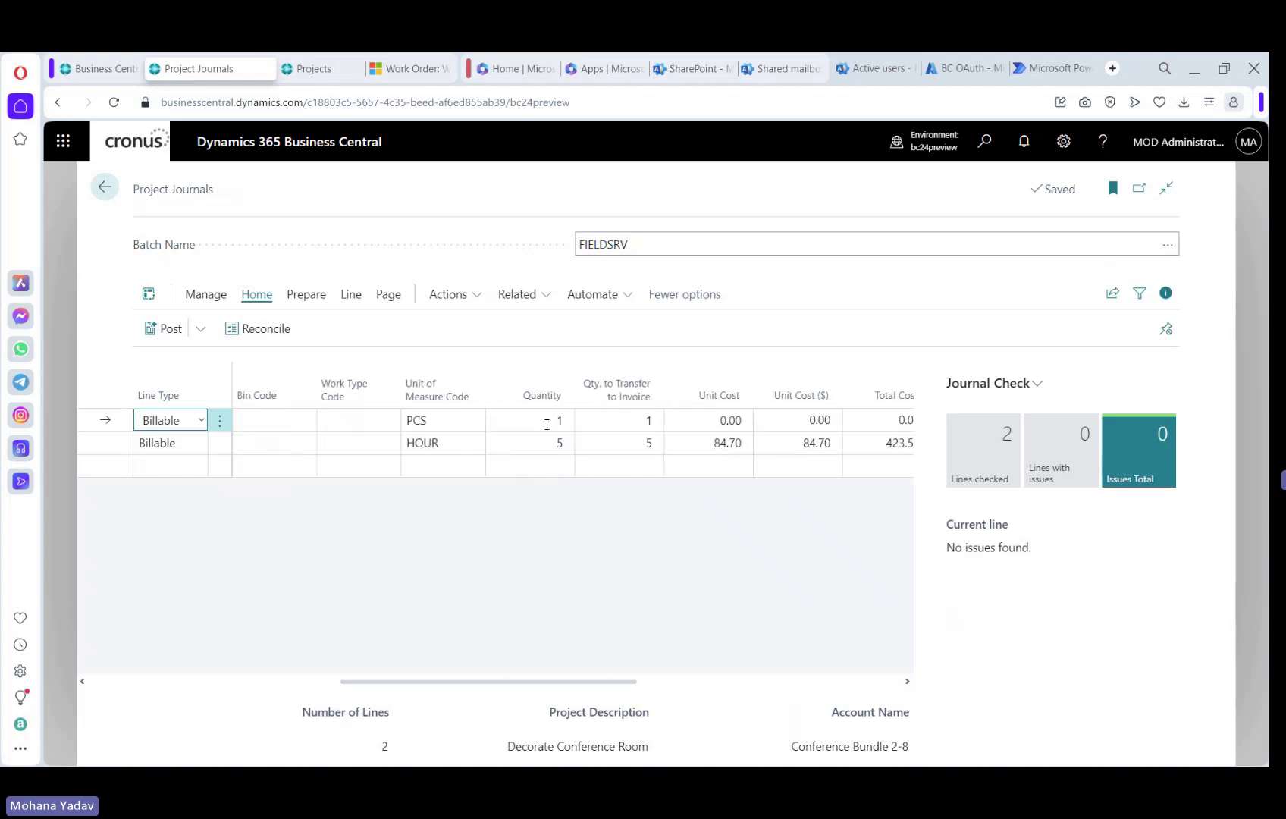
mouse_move(541, 687)
mouse_down()
mouse_move(296, 682)
mouse_move(538, 687)
mouse_up()
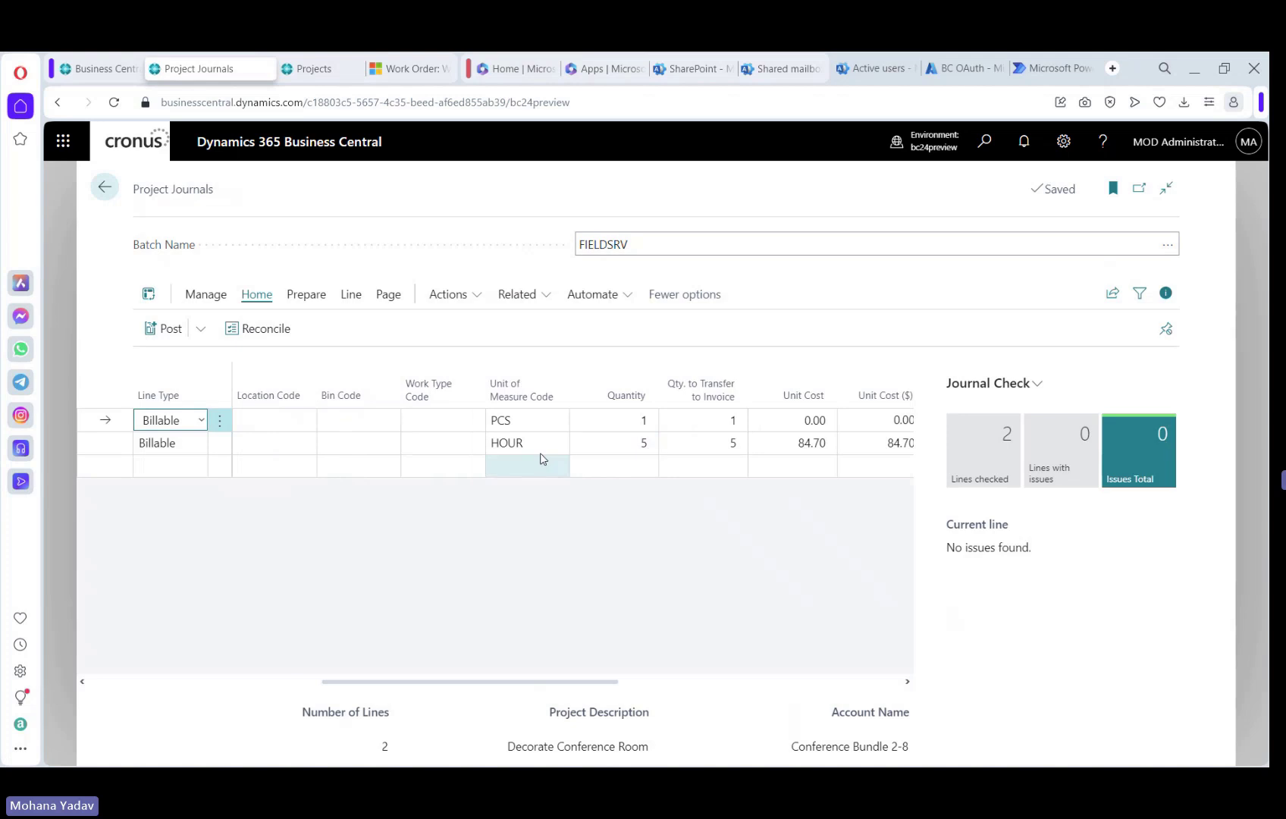
drag(543, 679, 105, 659)
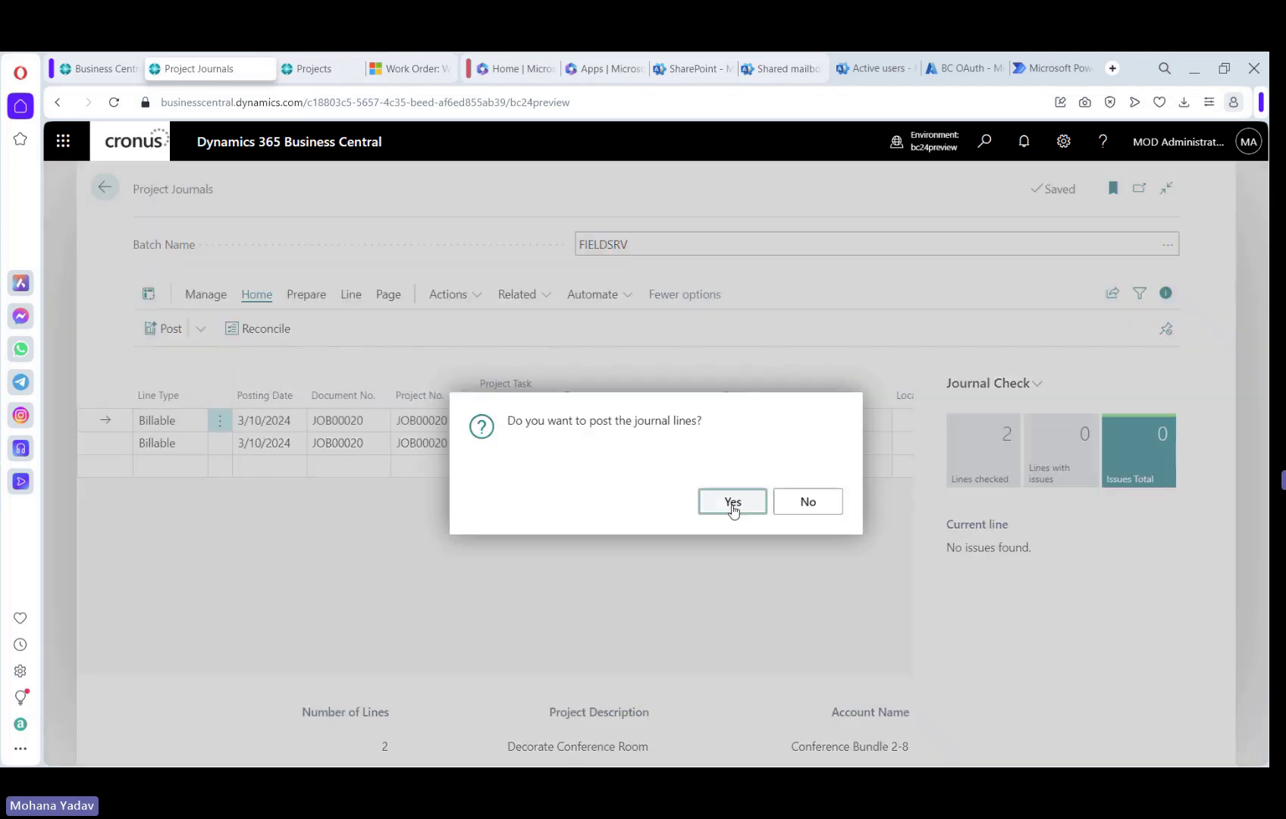
click(730, 502)
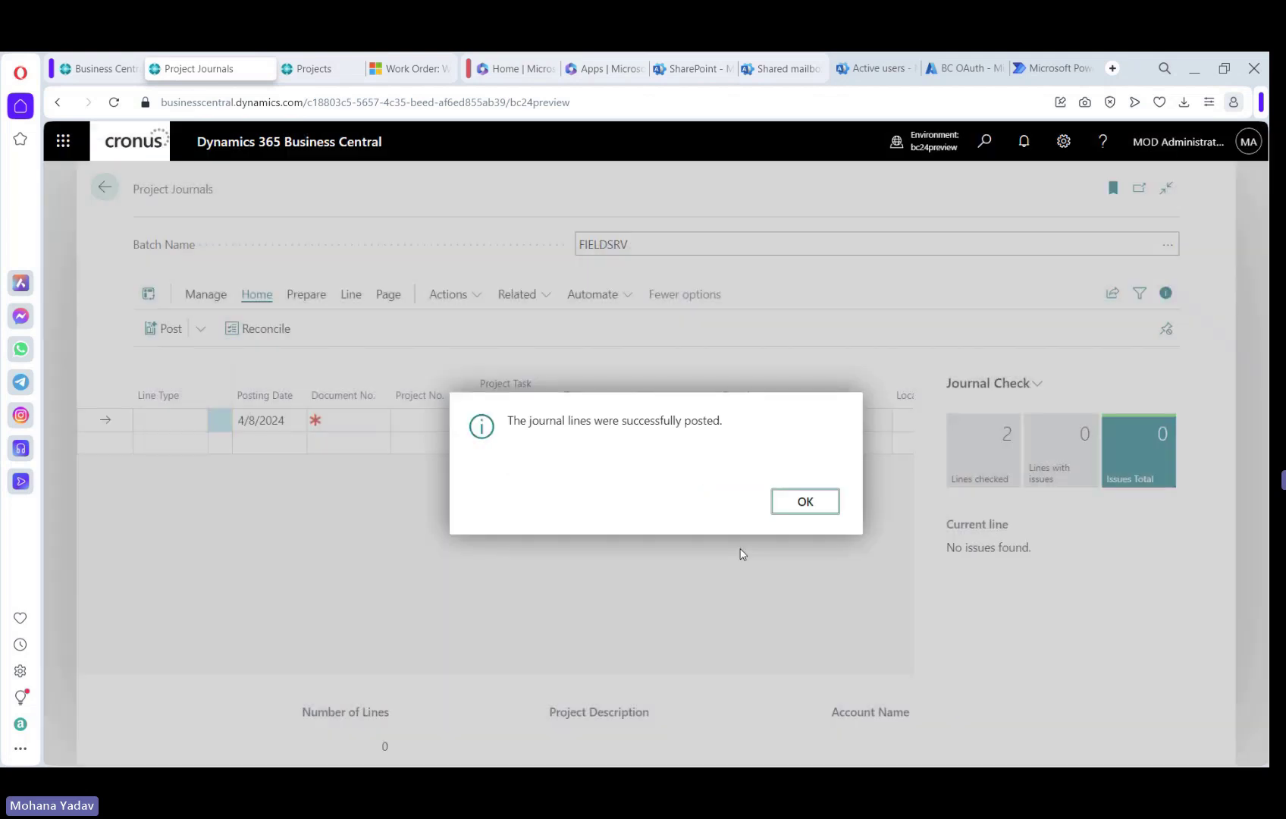
click(816, 506)
click(105, 187)
- Return to the Projects list and open the project card of JOB00020, Decorate Conference Room
click(311, 73)
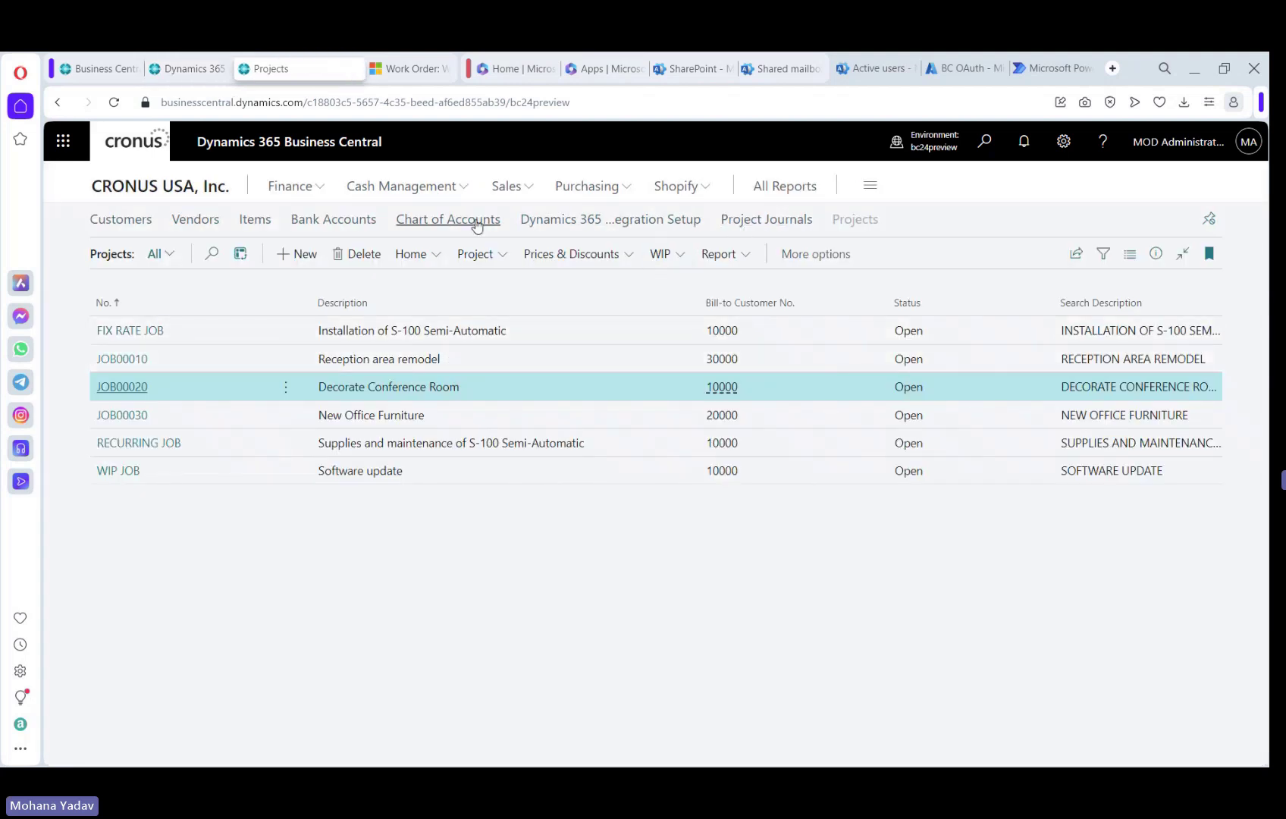
click(486, 253)
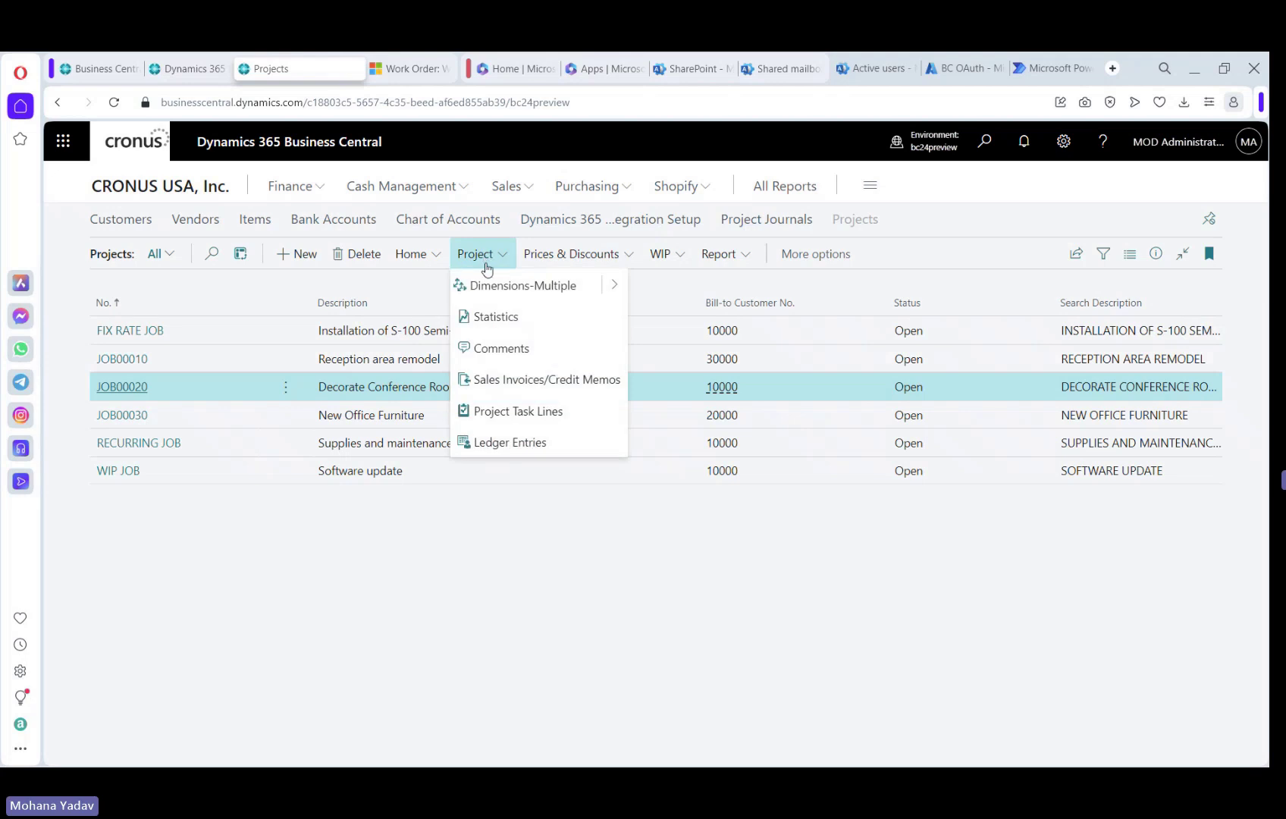
click(529, 376)
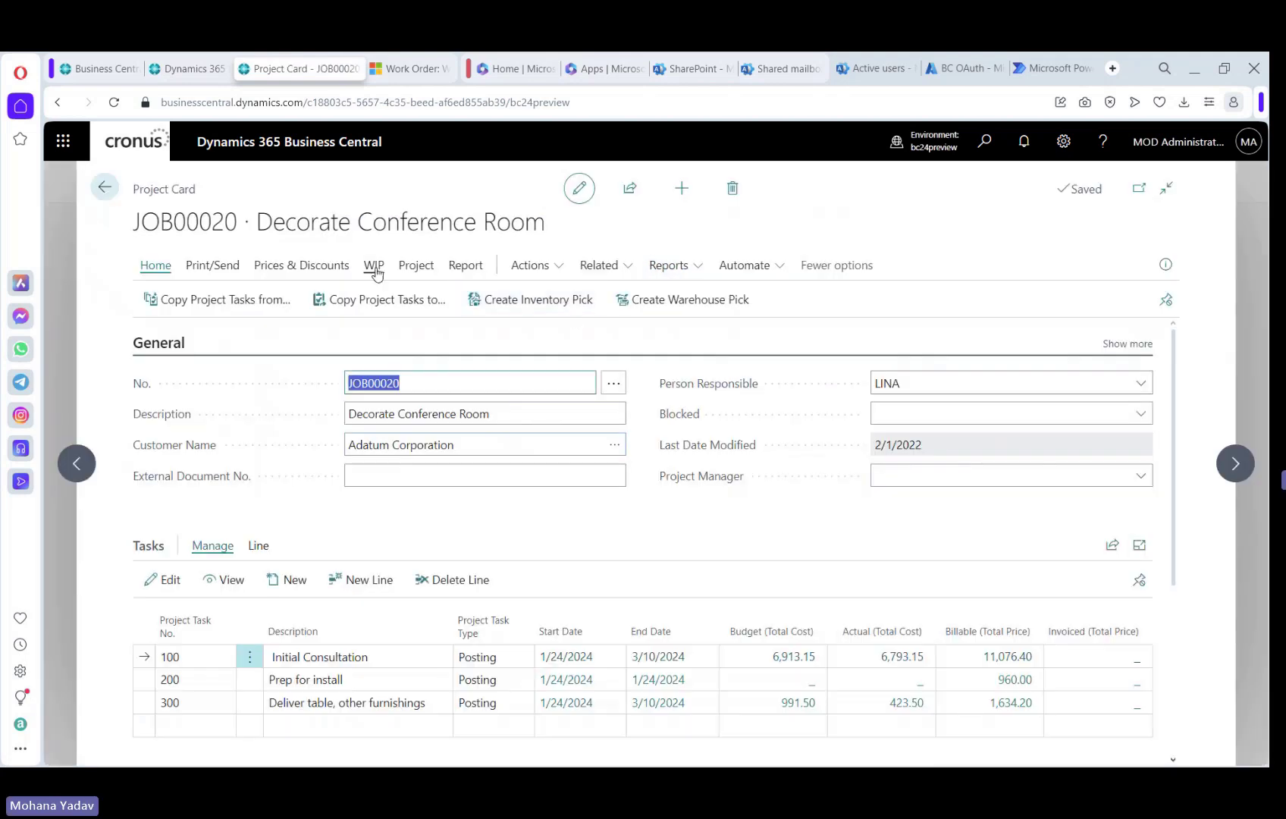
- Open the project planning lines for task 300, Deliver table, other furnishings, from the project card
click(413, 266)
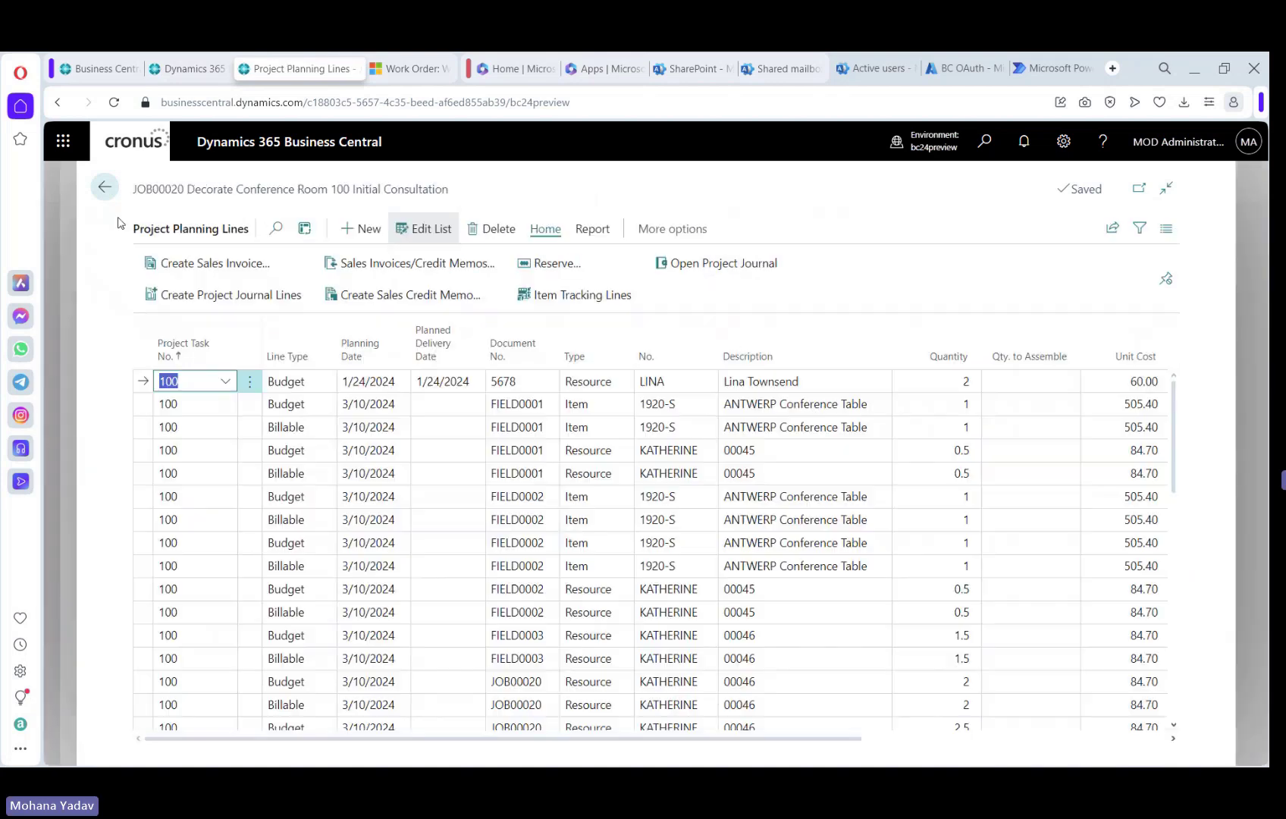
click(101, 187)
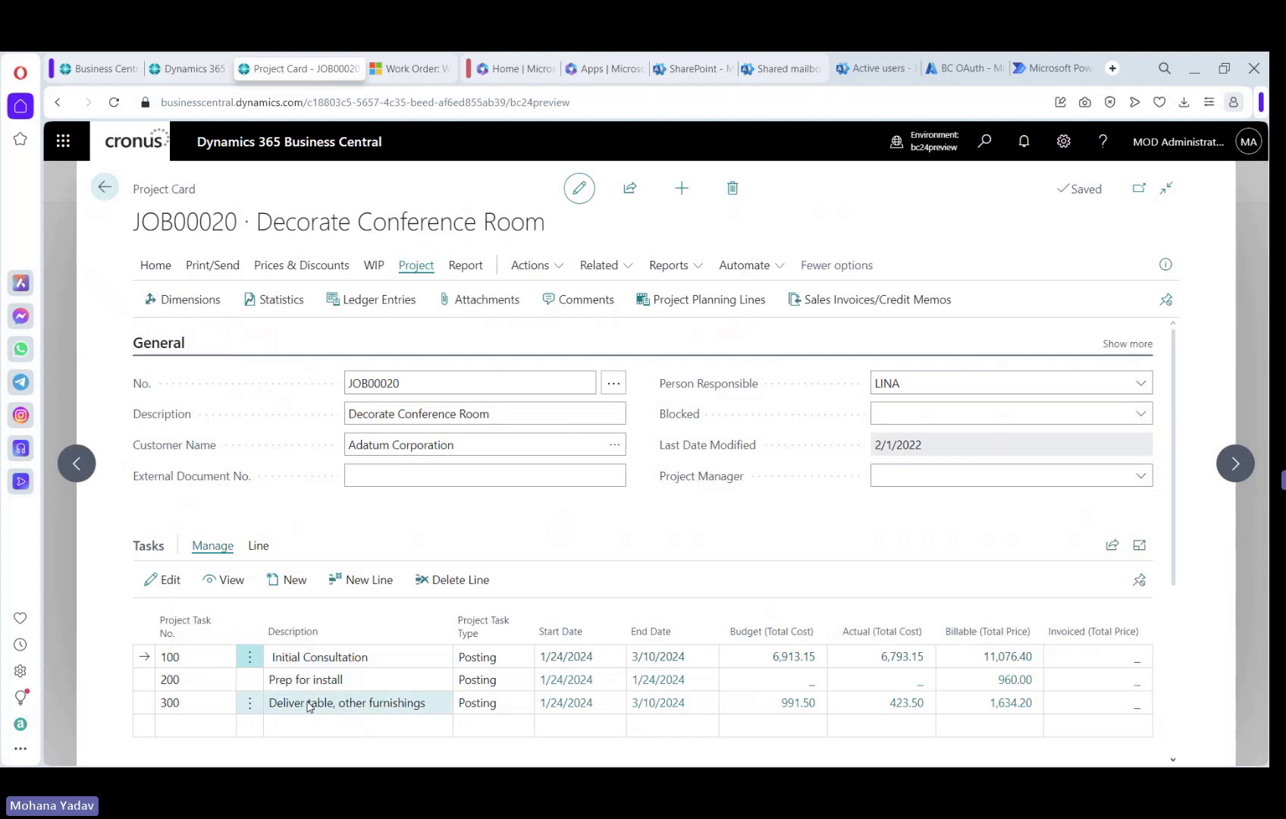
click(257, 547)
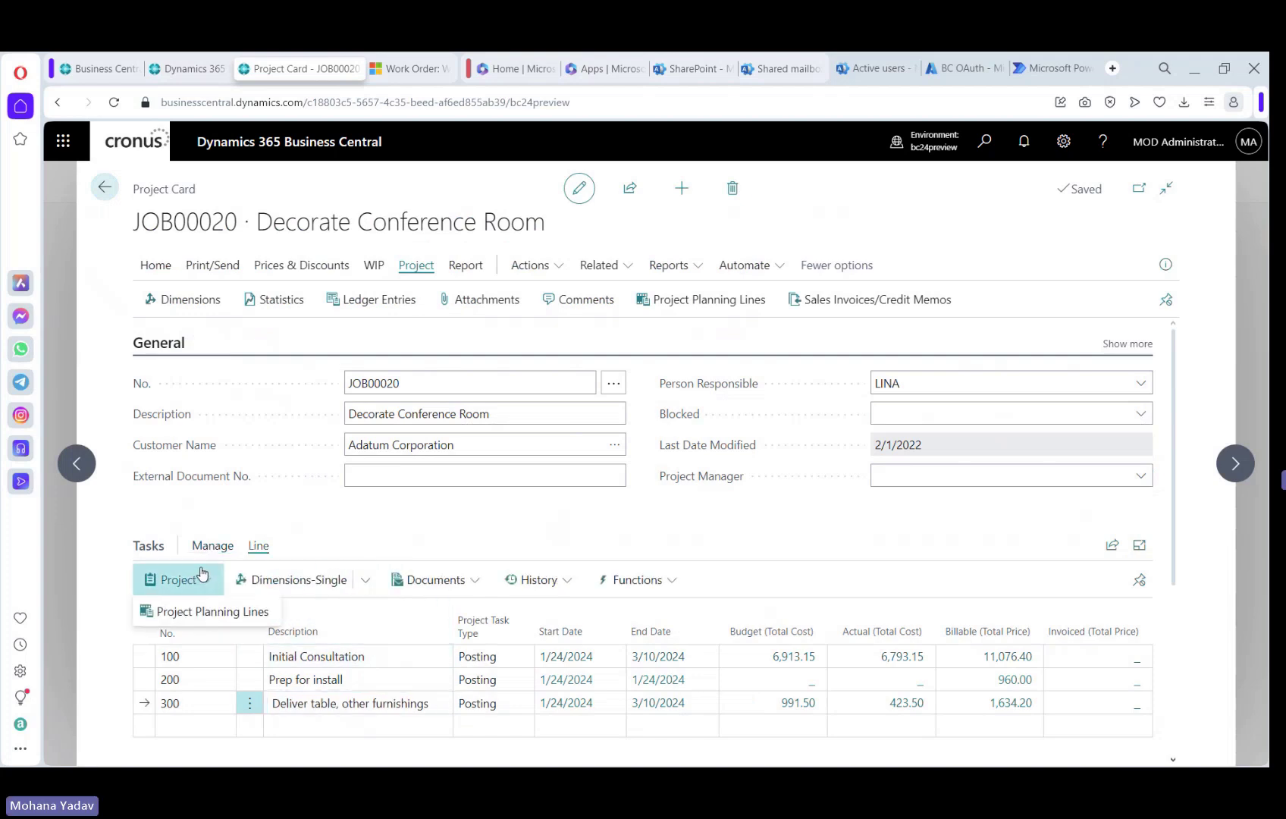
key(ctrl+shift+p)
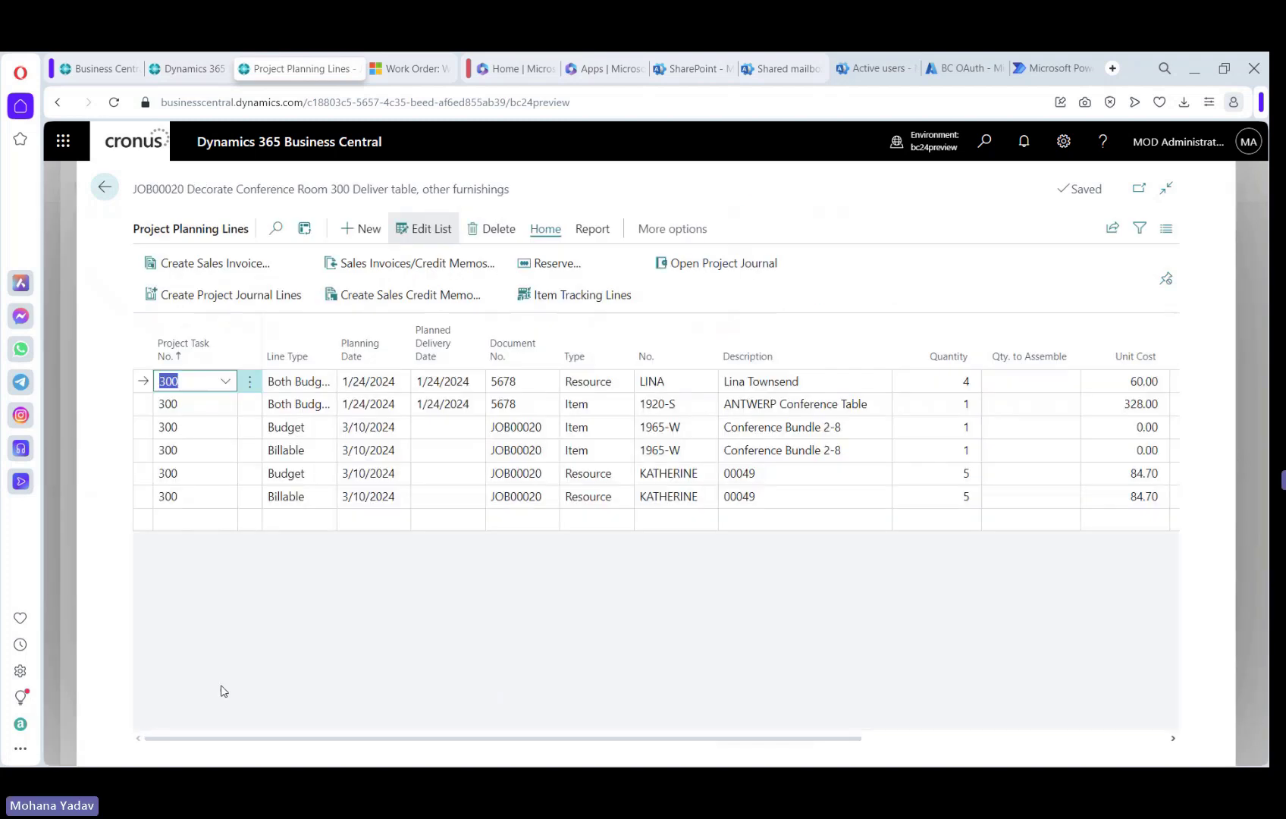